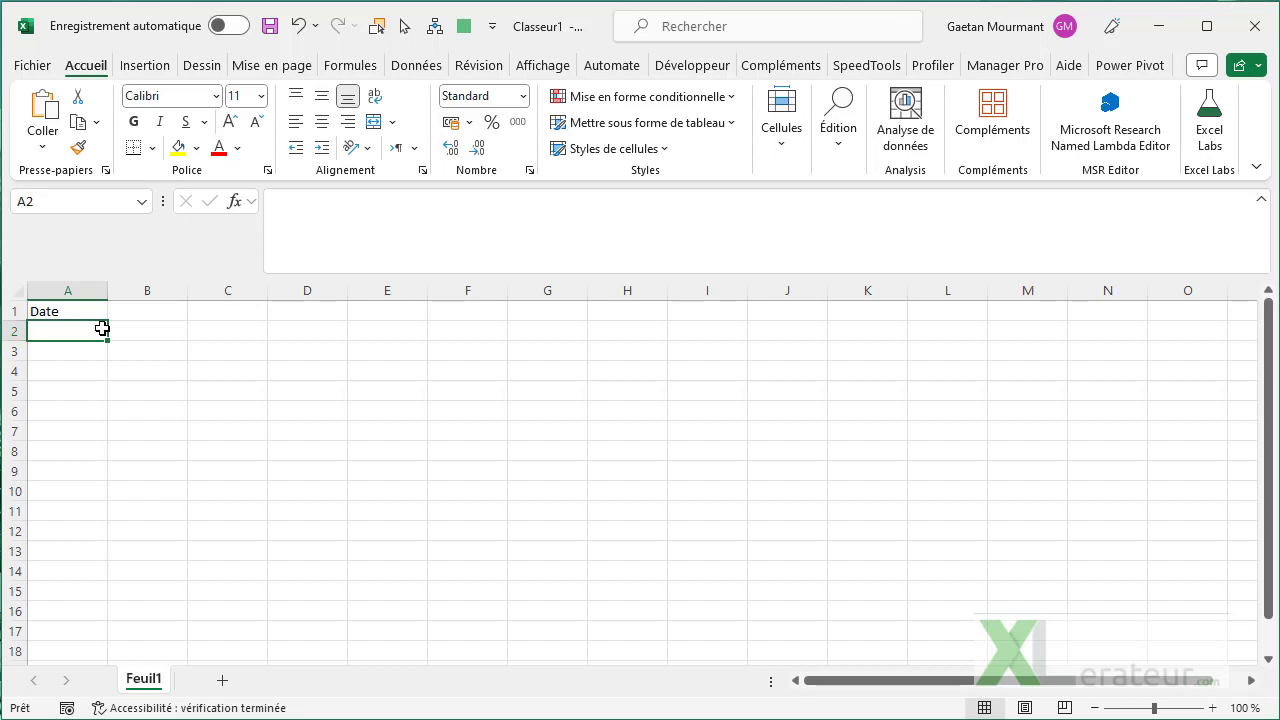
- Enter the formula =SEQUENCE(365,5*5;1;DATE(2020;1;1)) in cell A2 to generate five years of daily dates below the Date header
type("=sequ")
key("Tab")
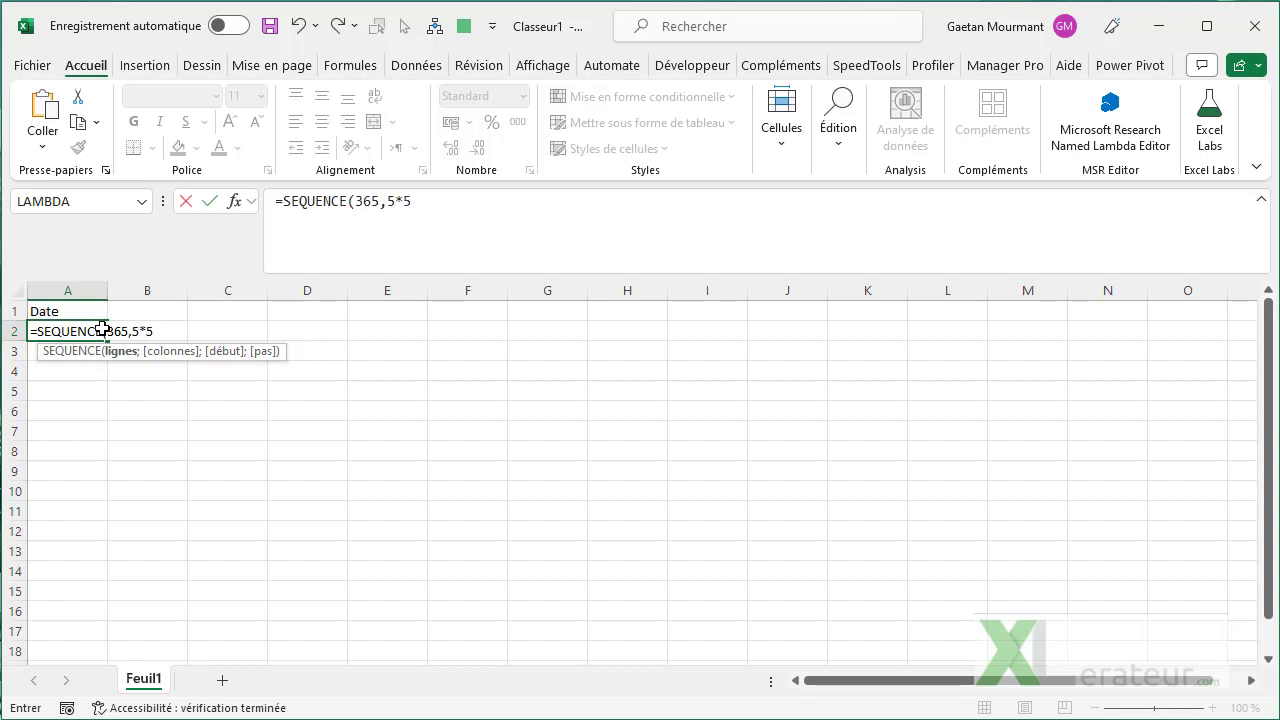
type("365,5*5;date(")
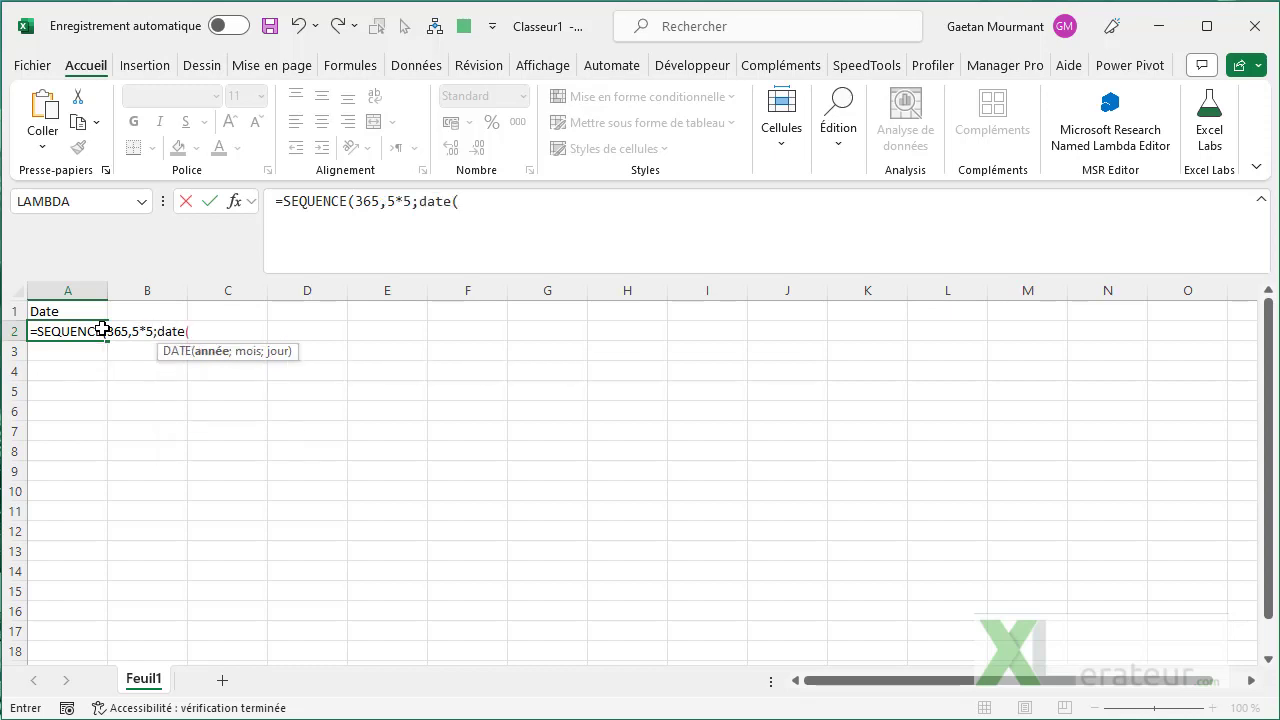
type("2020;1;1")
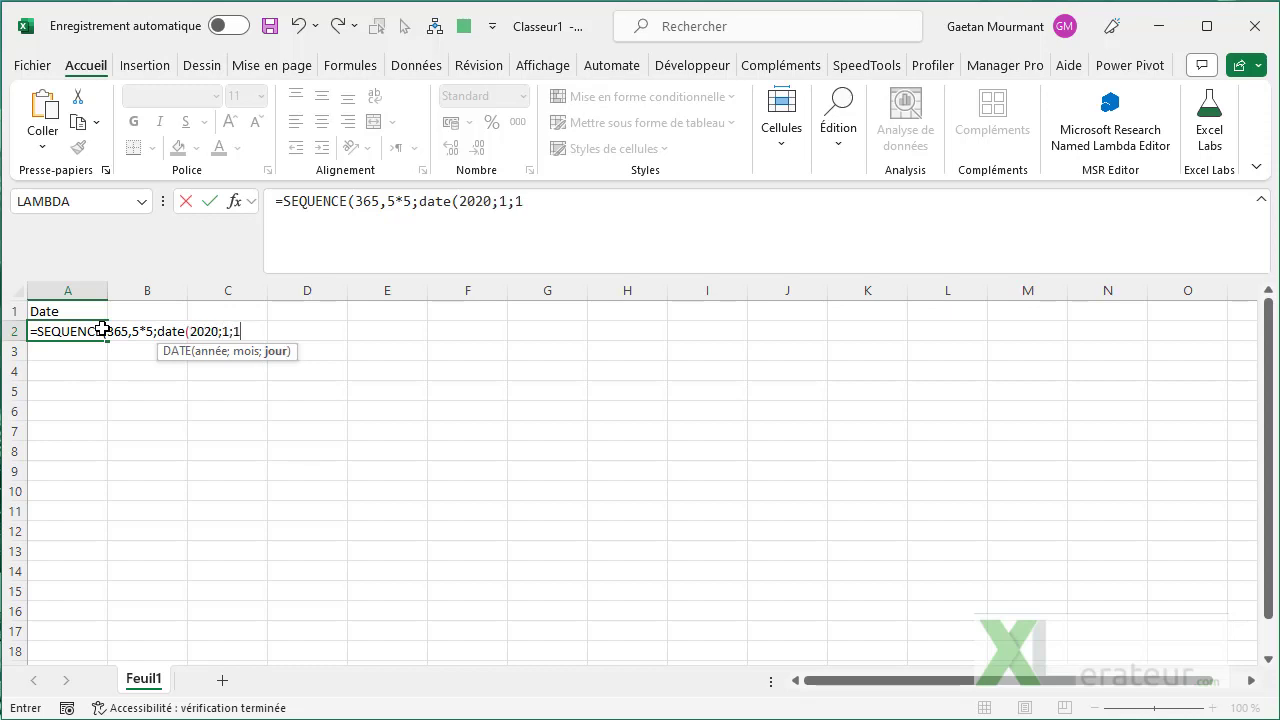
type(")")
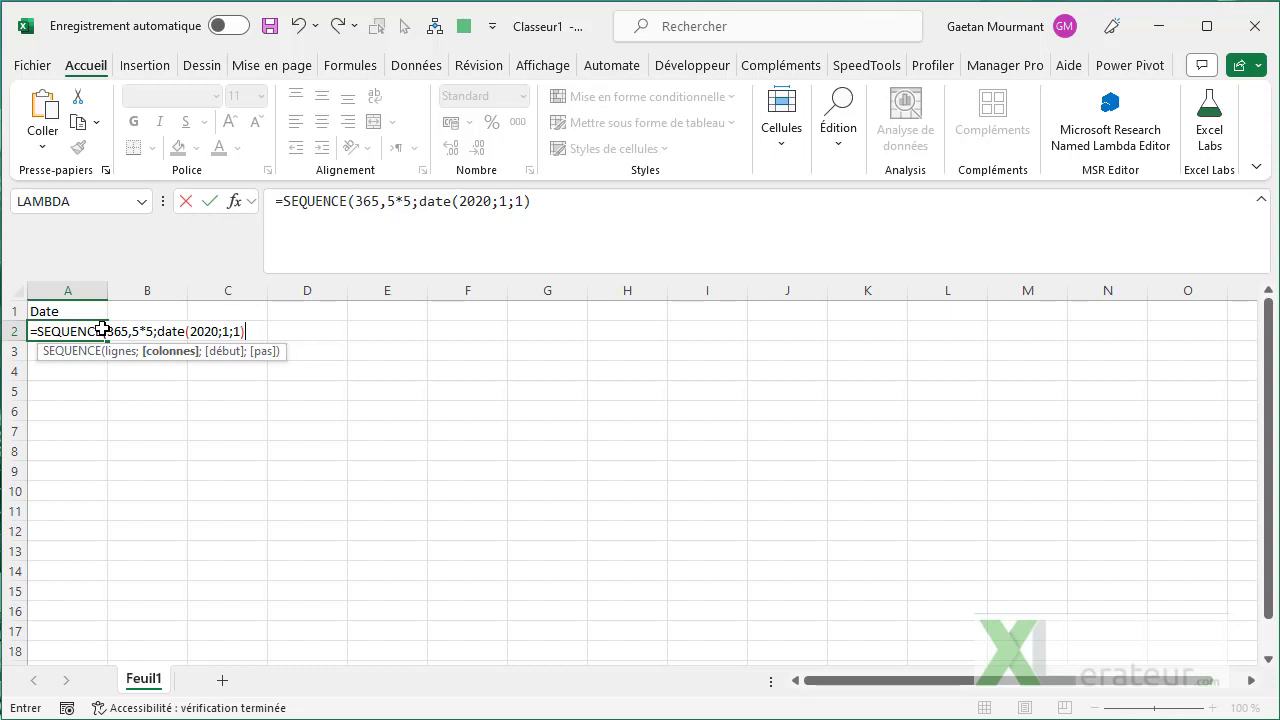
type(")")
left_click(164, 330)
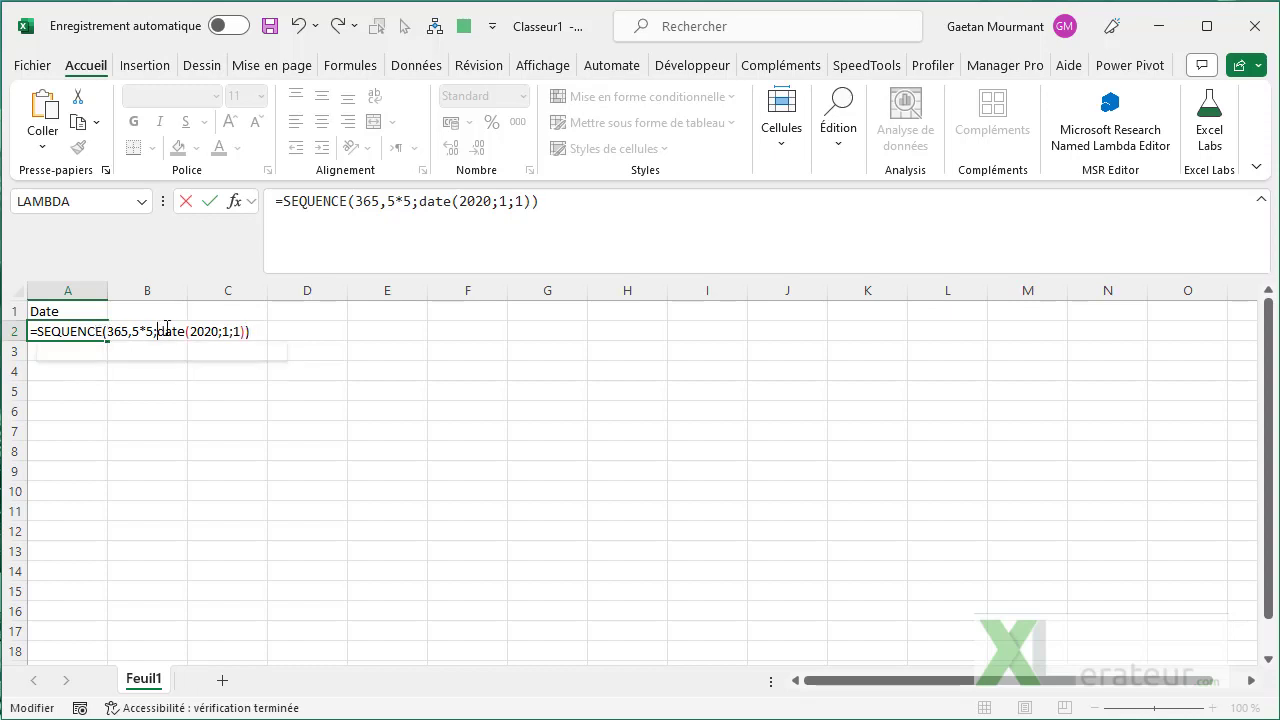
type("1;")
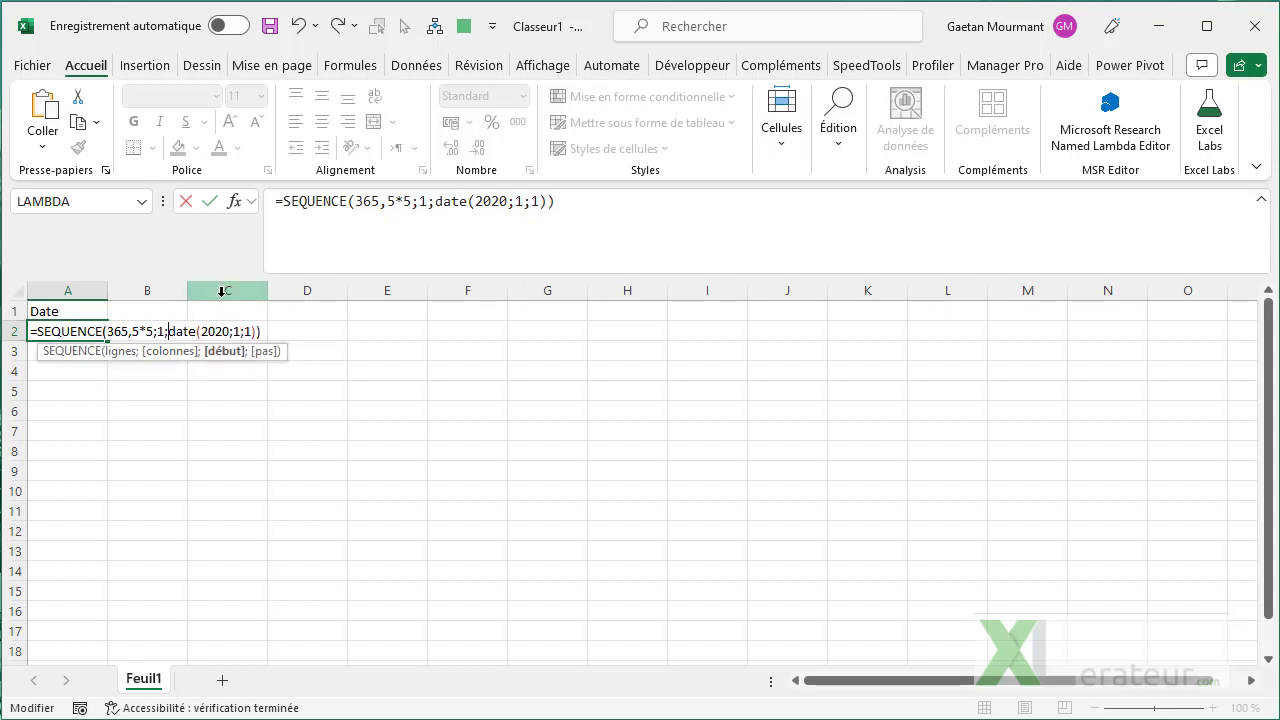
key("Return")
- Replace the whole generated sequence from A2 downward with its static values
left_click(72, 331)
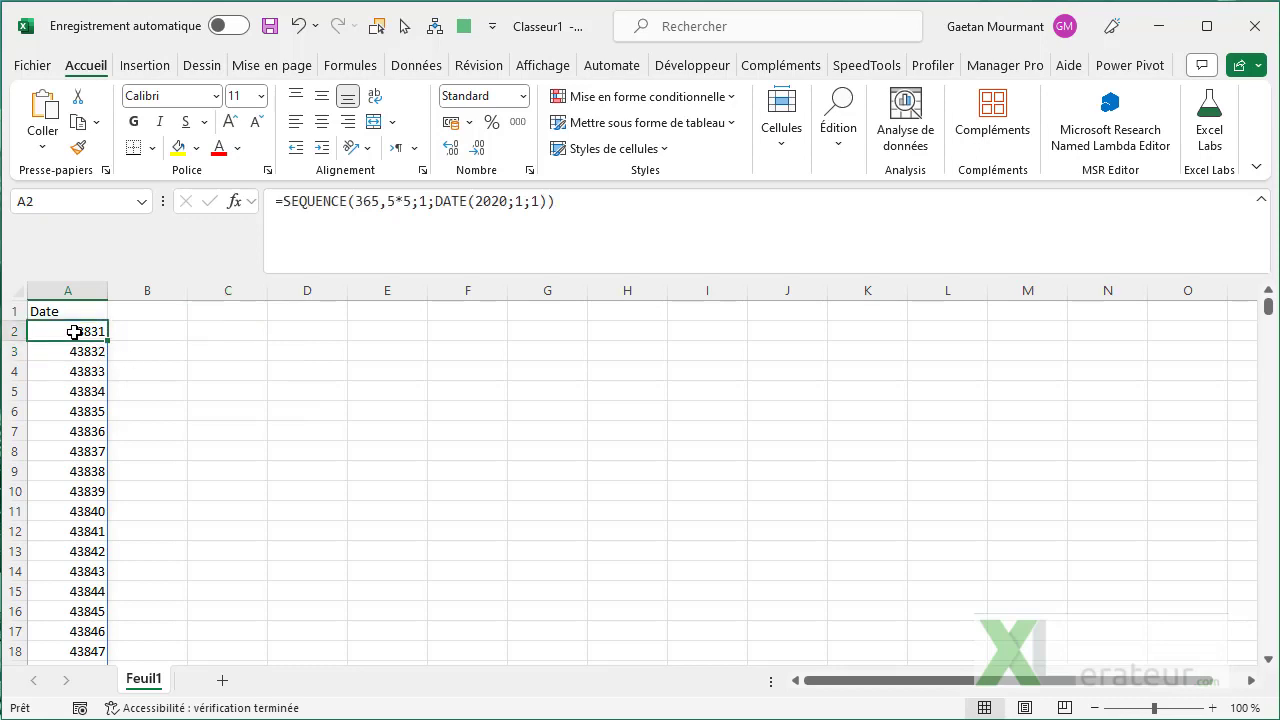
key("ctrl+shift+Down")
key("ctrl+c")
key("ctrl+shift+v")
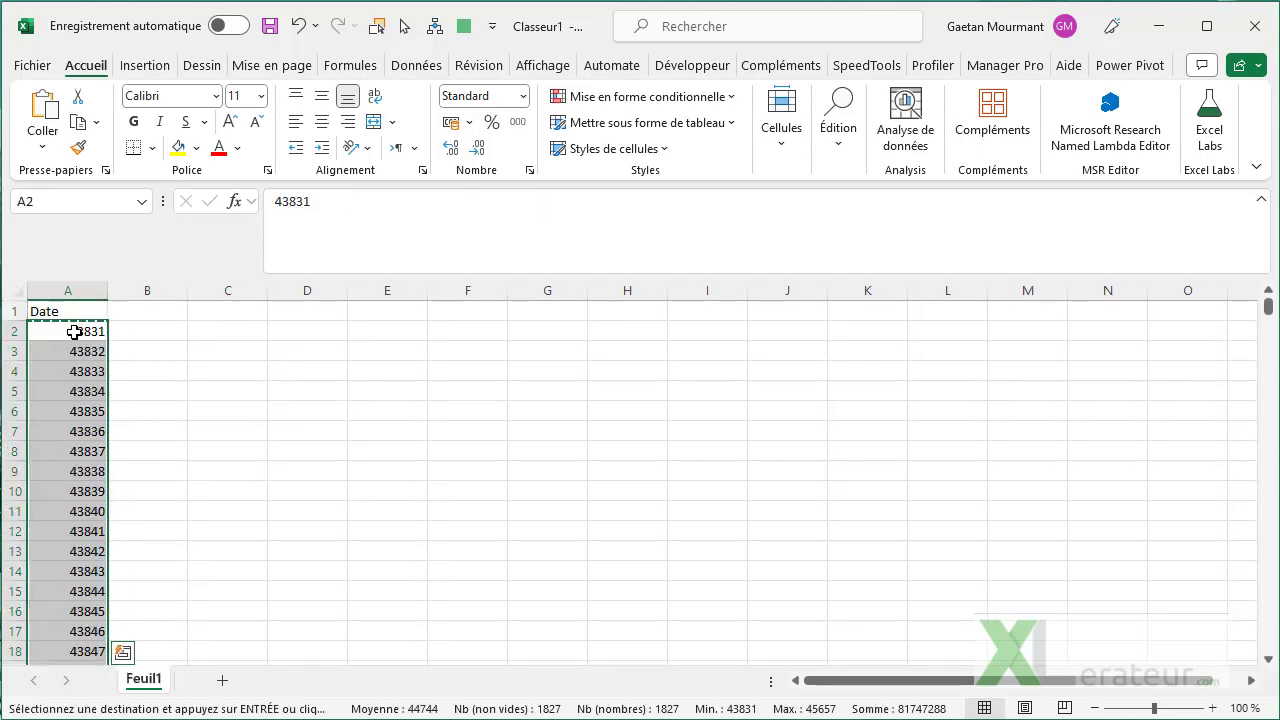
- Convert the Date column into a table with headers, starting from A1
key("ctrl+Home")
key("ctrl+c")
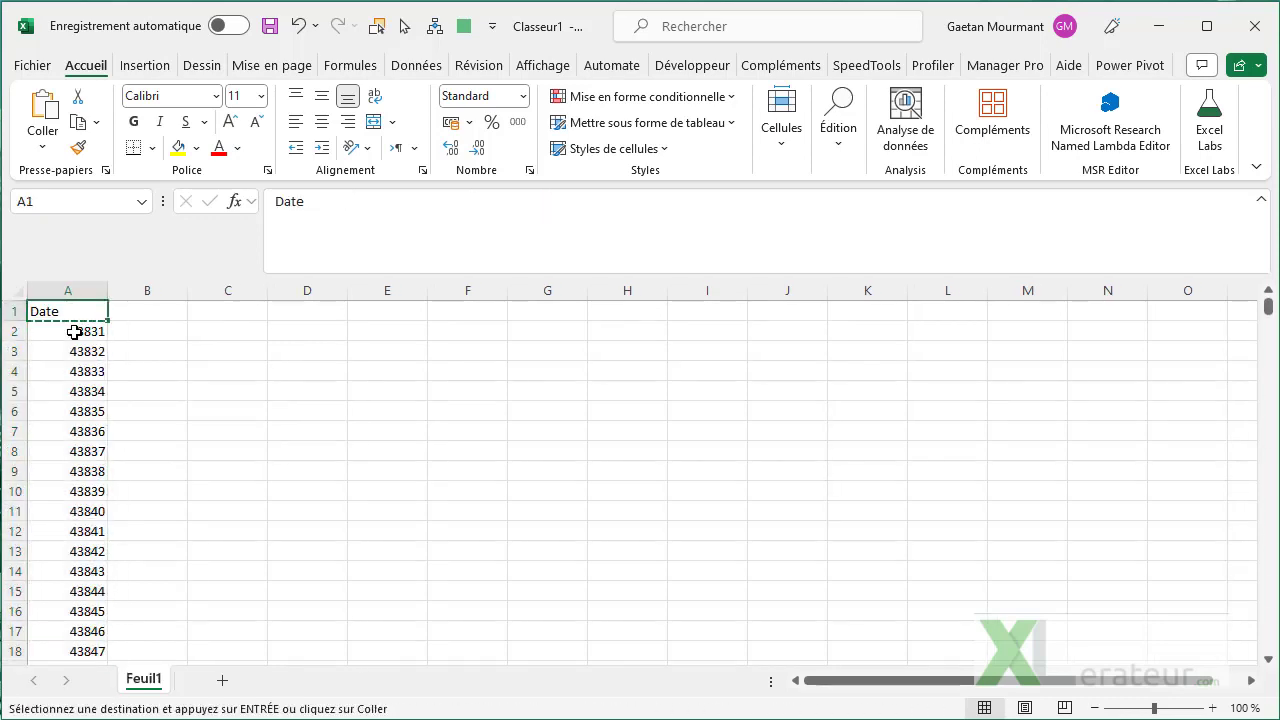
key("ctrl+t")
left_click(740, 558)
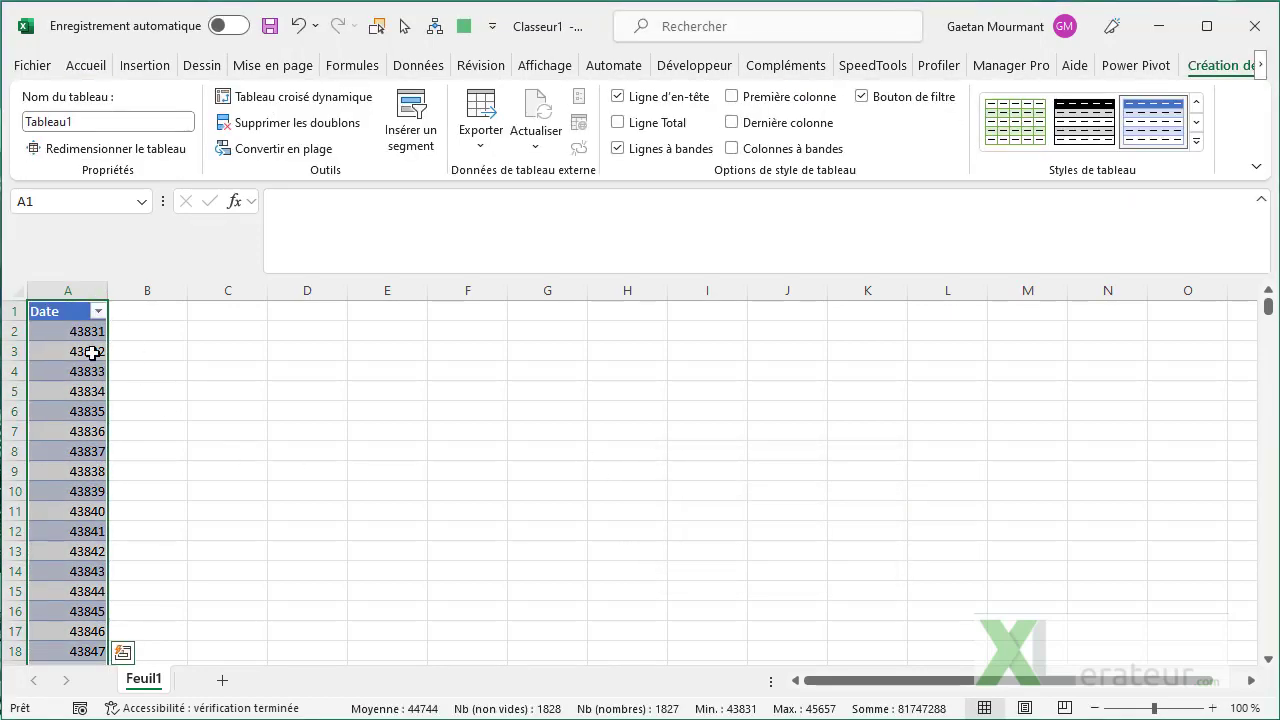
- Add the column headers Année, Mois and Jour in cells B1, C1 and D1
left_click(128, 311)
type("Année")
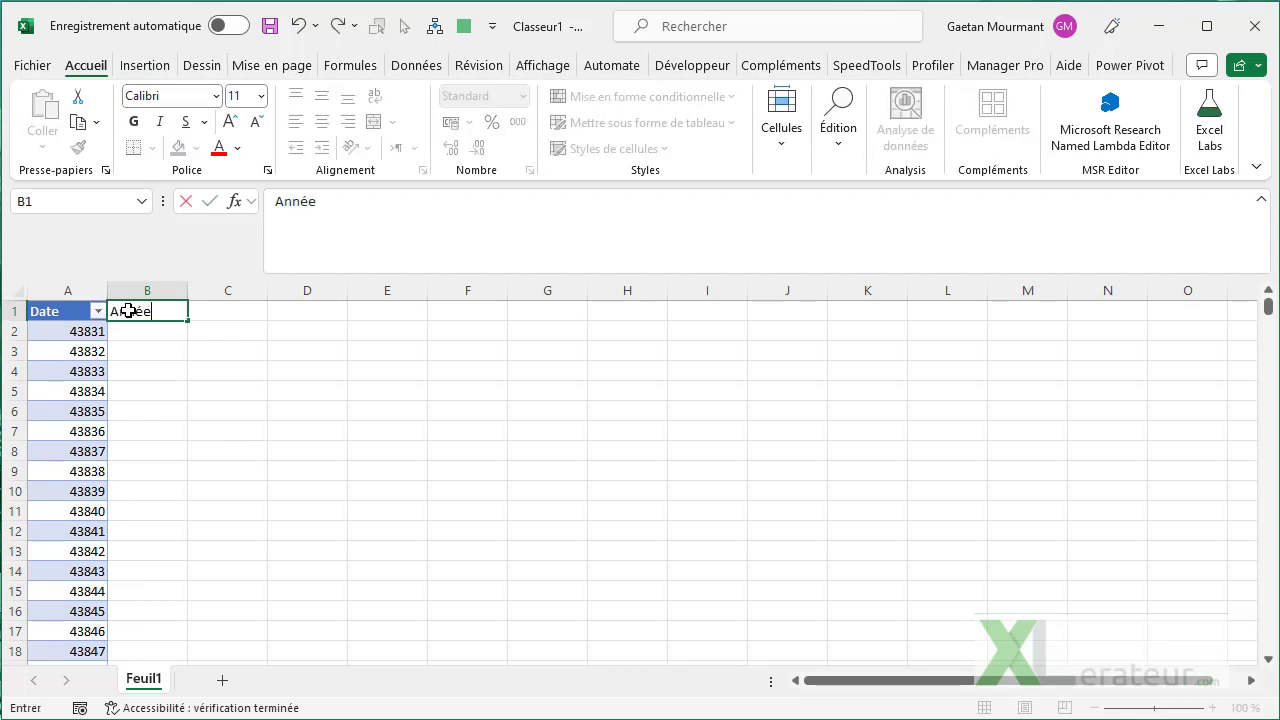
key("Tab")
type("Mois")
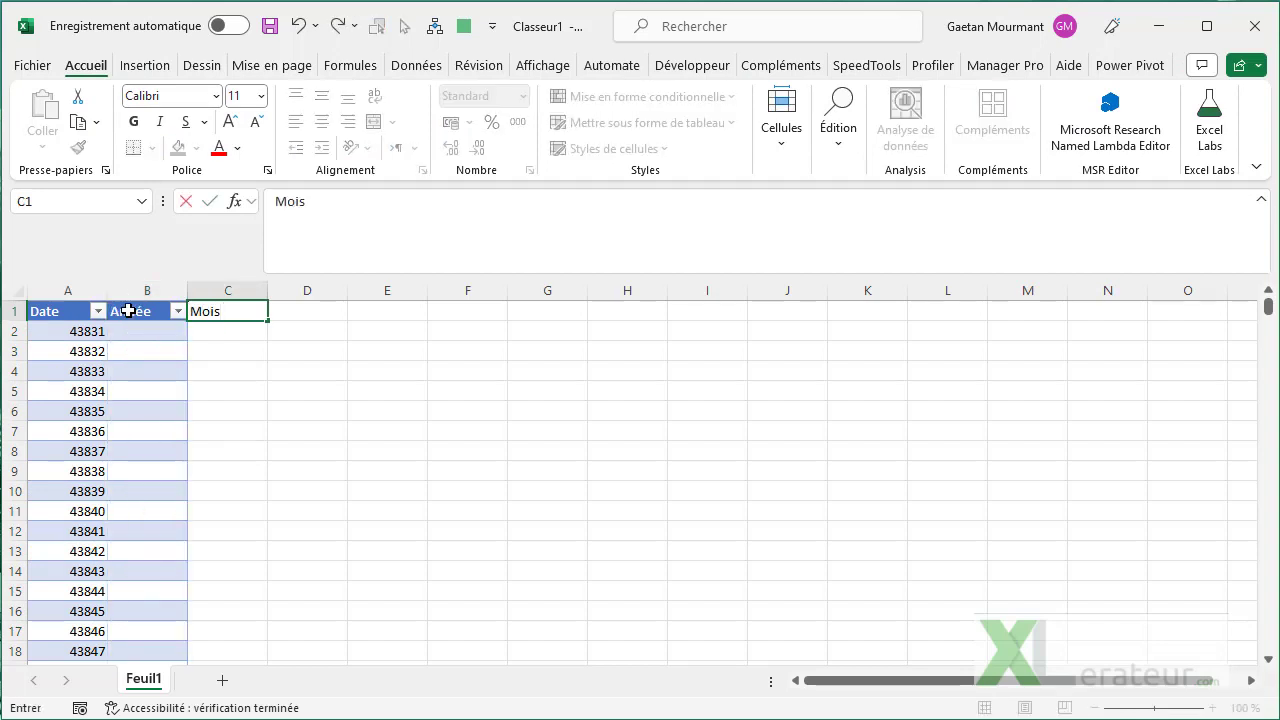
key("Tab")
type("Jour")
key("Return")
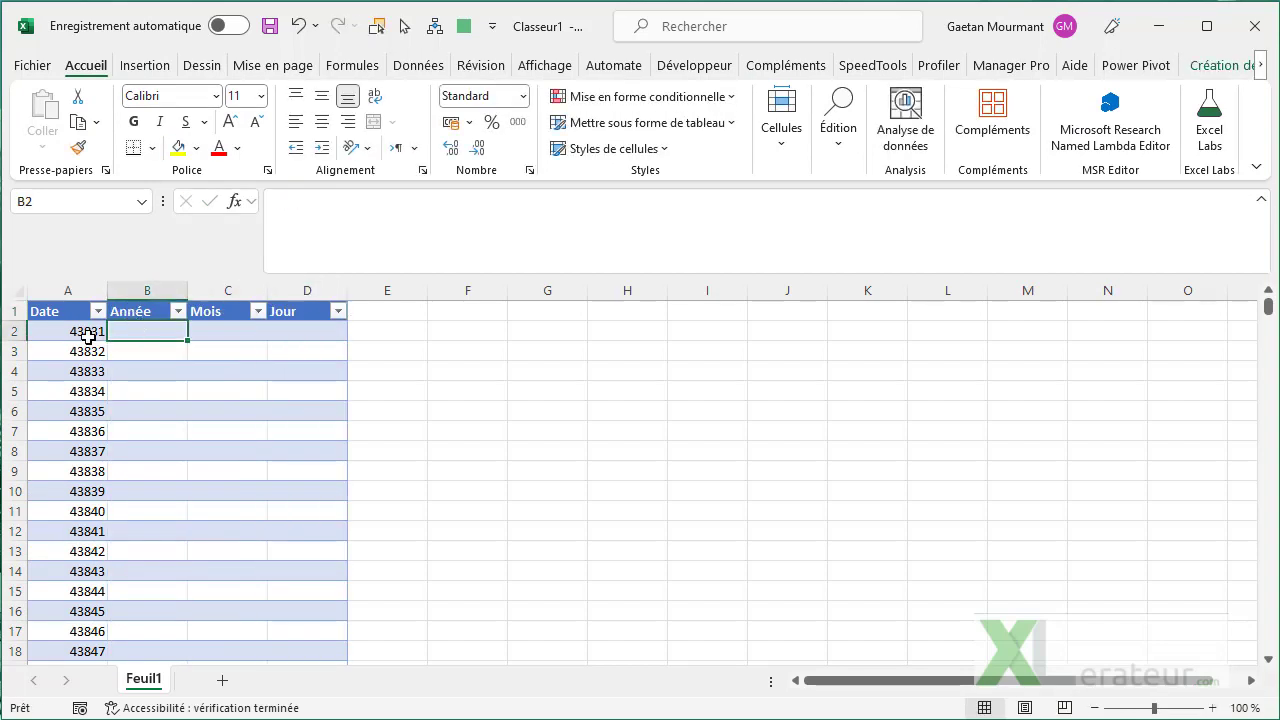
left_click(88, 335)
left_click(160, 322)
type("=anne(")
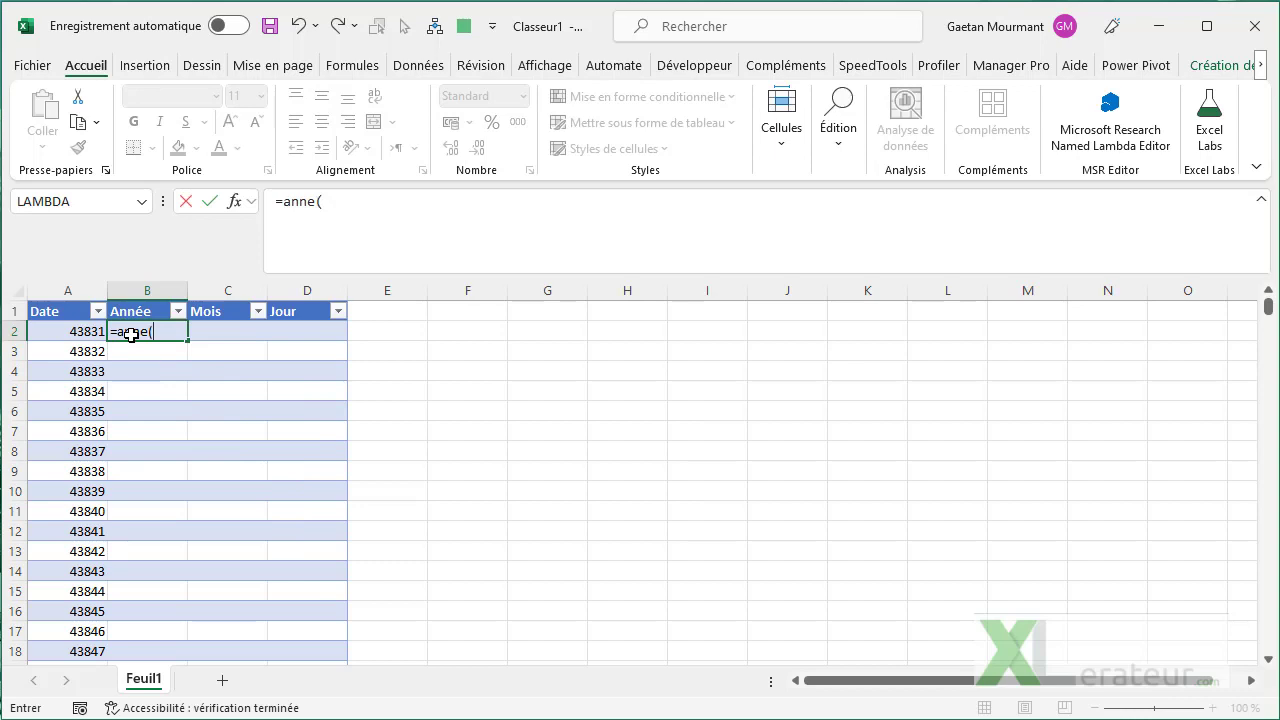
key("Left")
key("Escape")
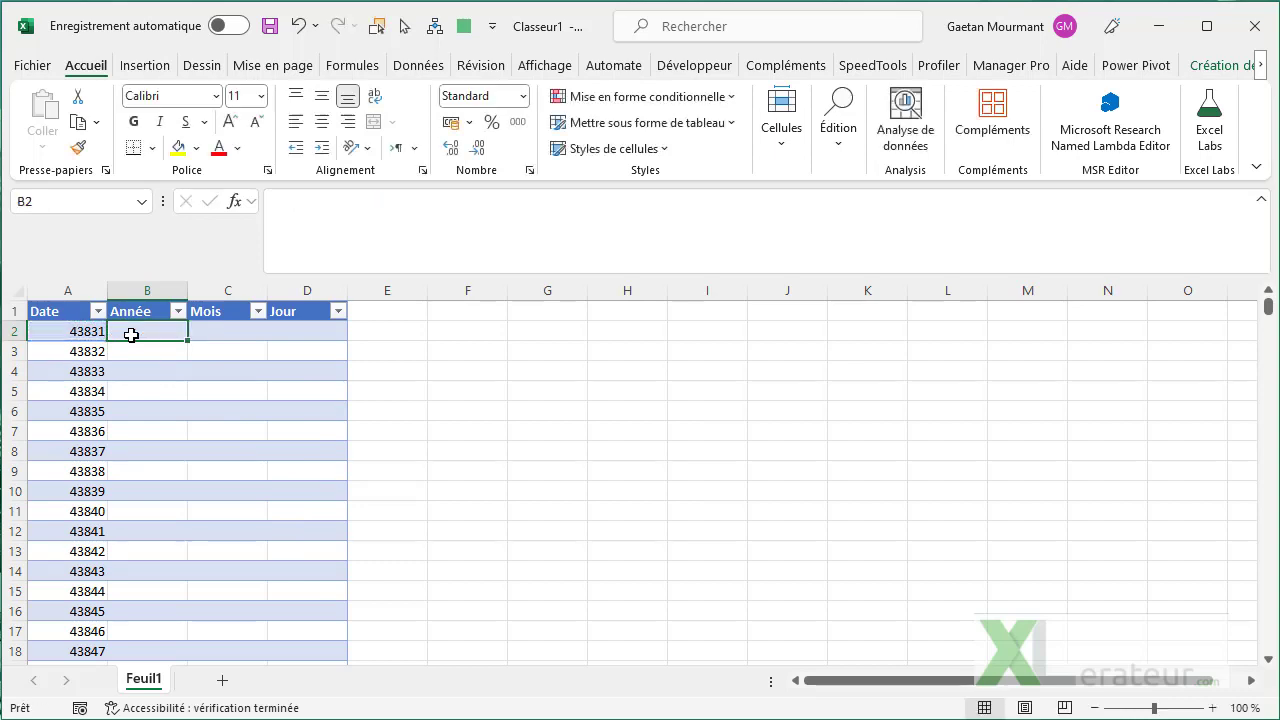
type("=anne(")
key("Left")
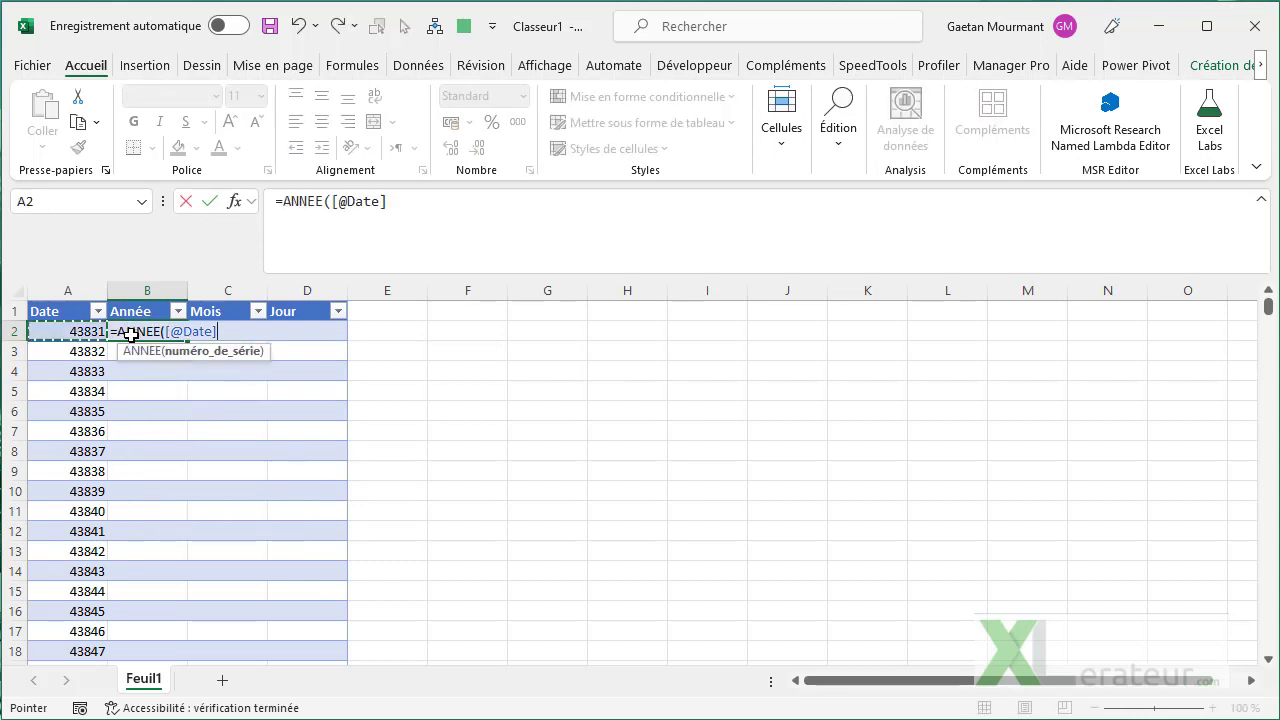
key("Return")
- Fill the Mois column with the MOIS function applied to the same row's Date value, entered in C2
key("Up")
key("Right")
type("=jou")
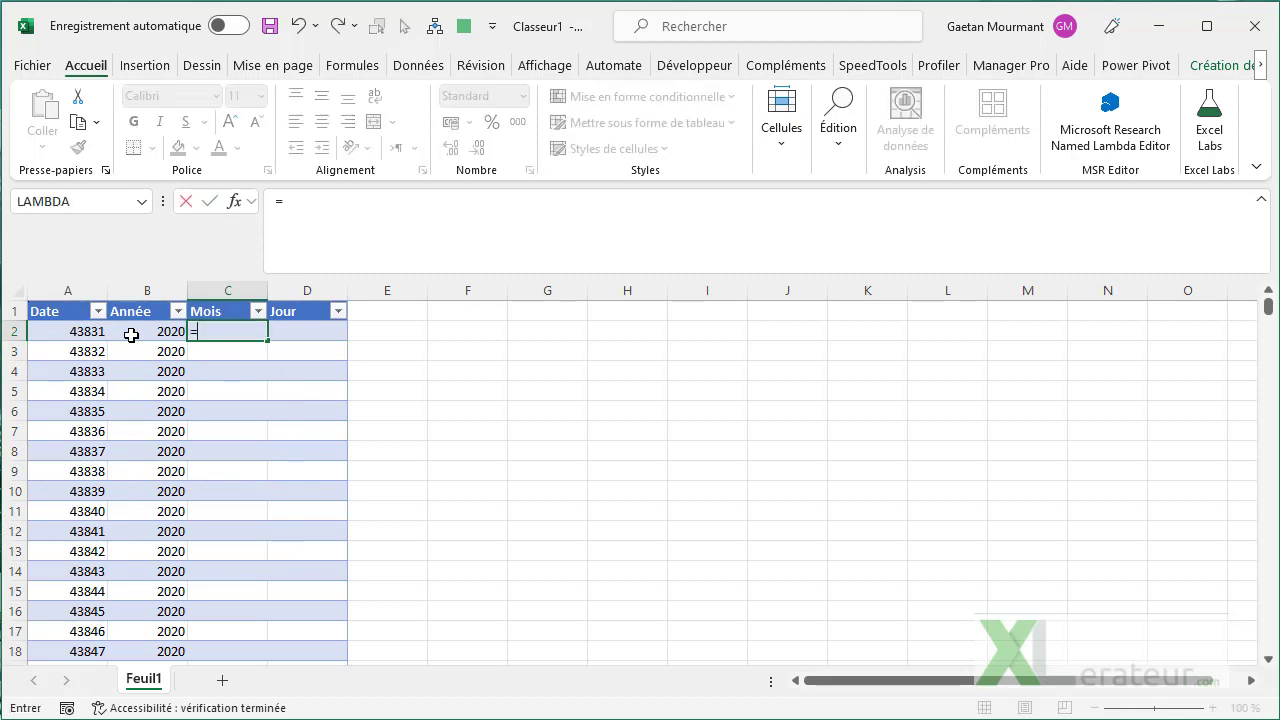
key("BackSpace")
key("BackSpace")
key("BackSpace")
type("mois(")
key("Left")
key("Left")
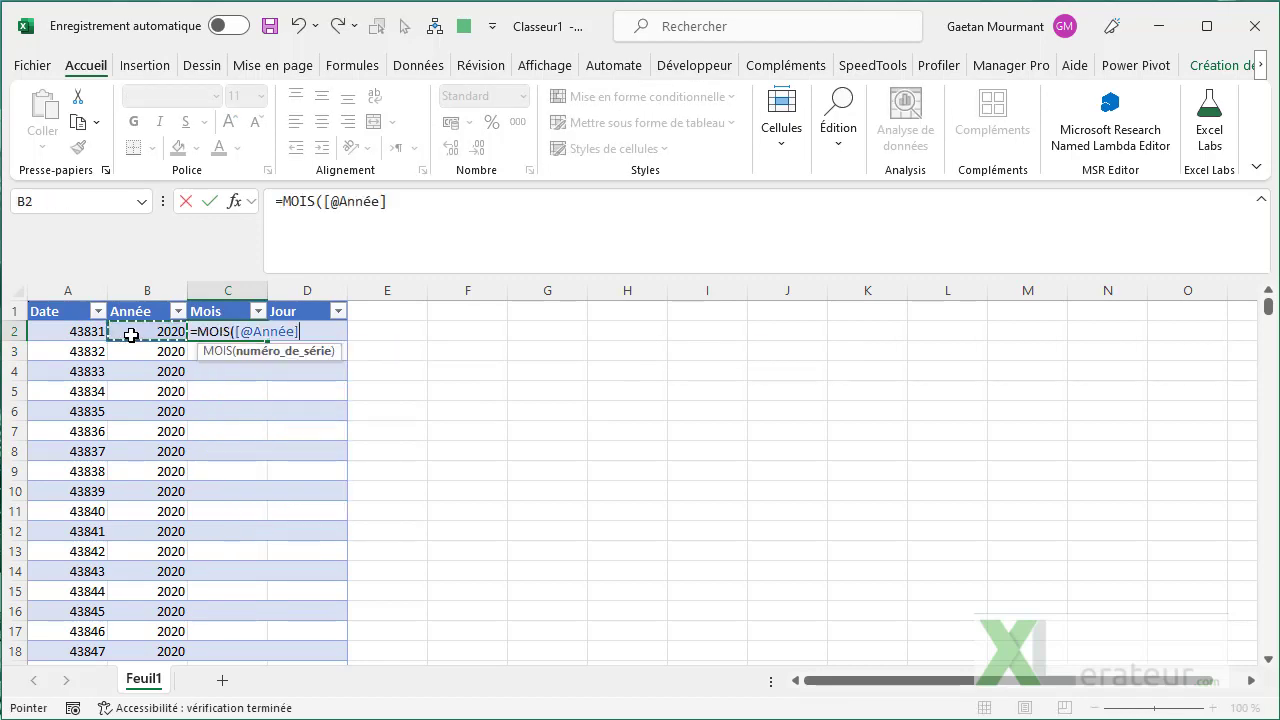
key("Return")
key("Up")
key("Right")
type("=jo")
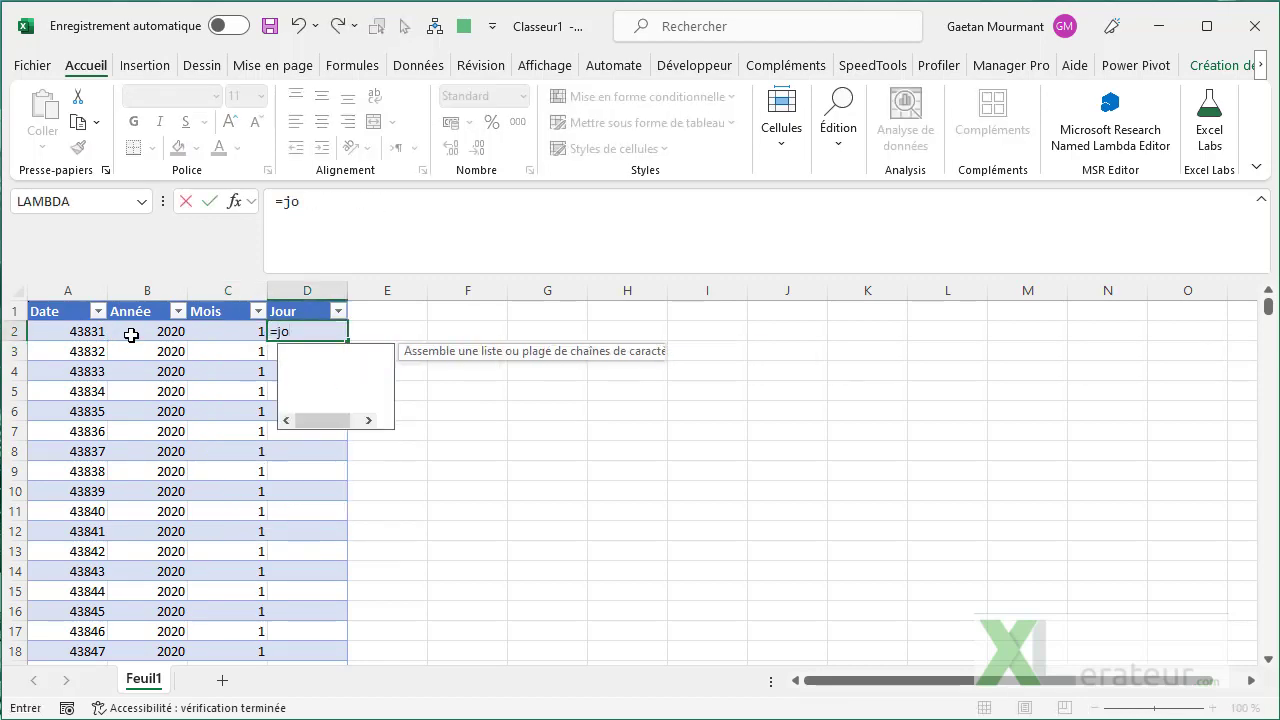
type("ur(")
key("Left")
key("Left")
key("Left")
key("Return")
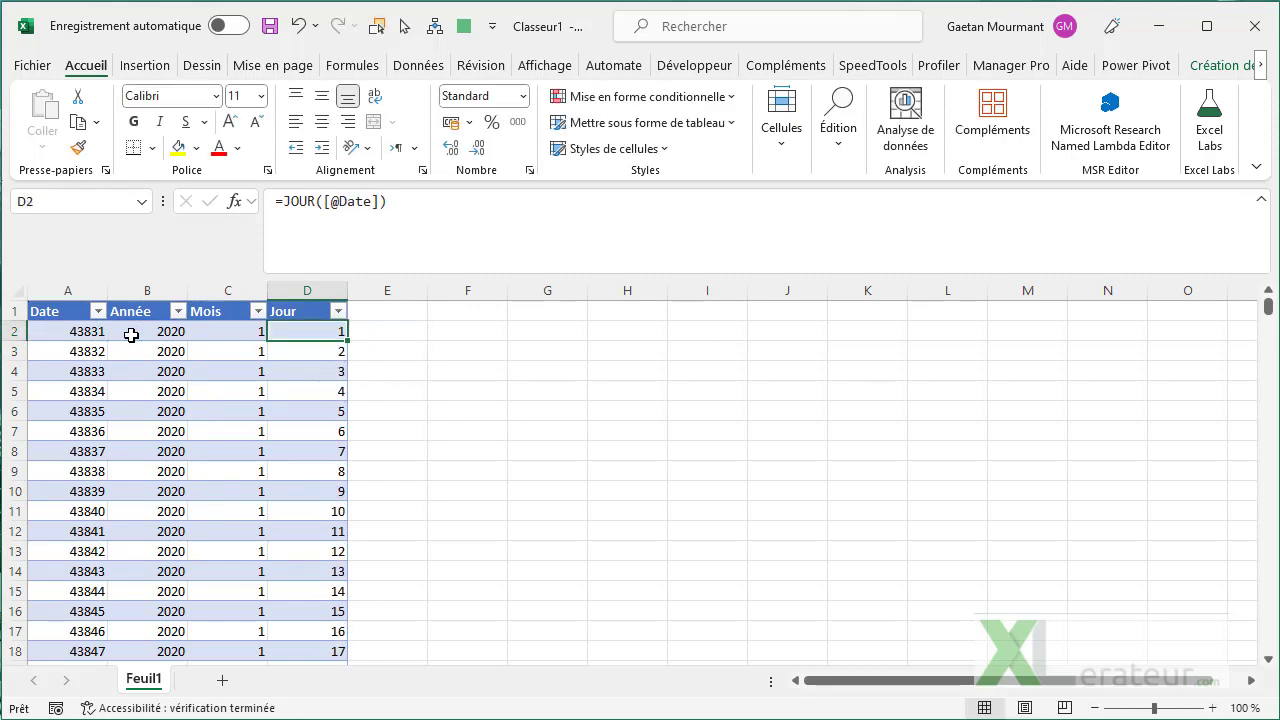
- Apply the long date format (Date longue) to all values in the Date column from A2 downward
left_click(71, 331)
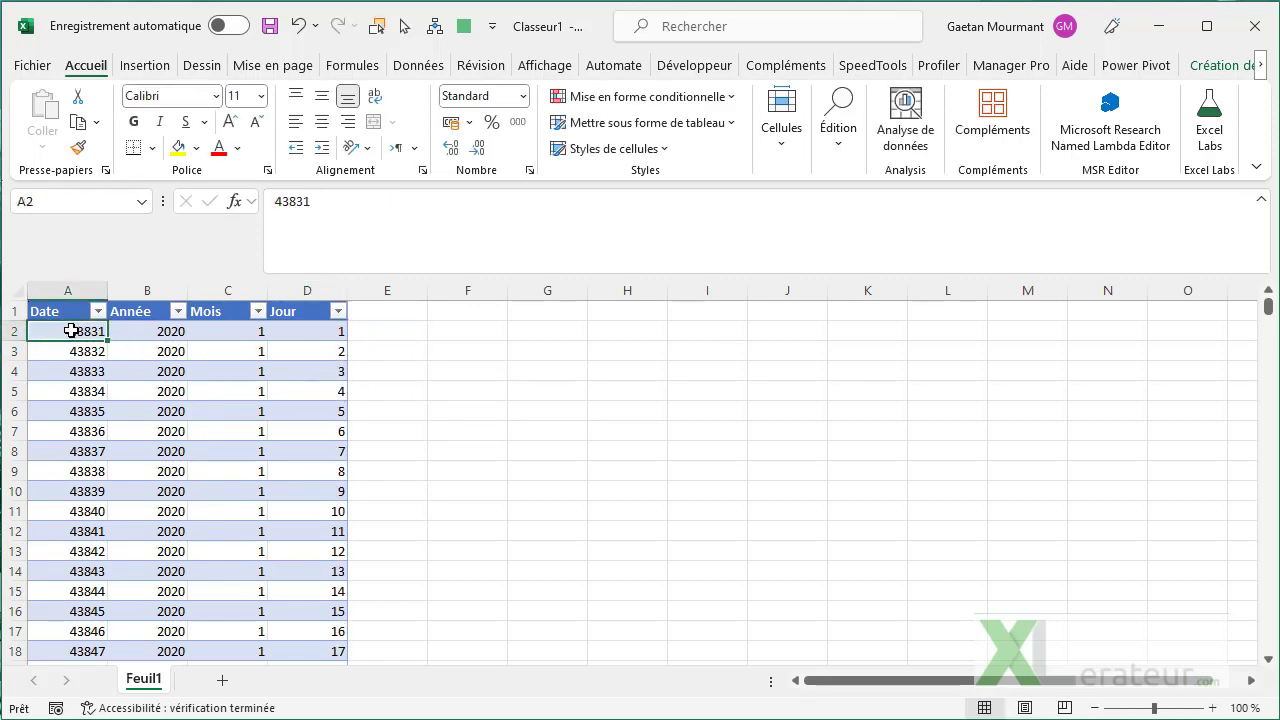
key("ctrl+shift+Down")
left_click(522, 96)
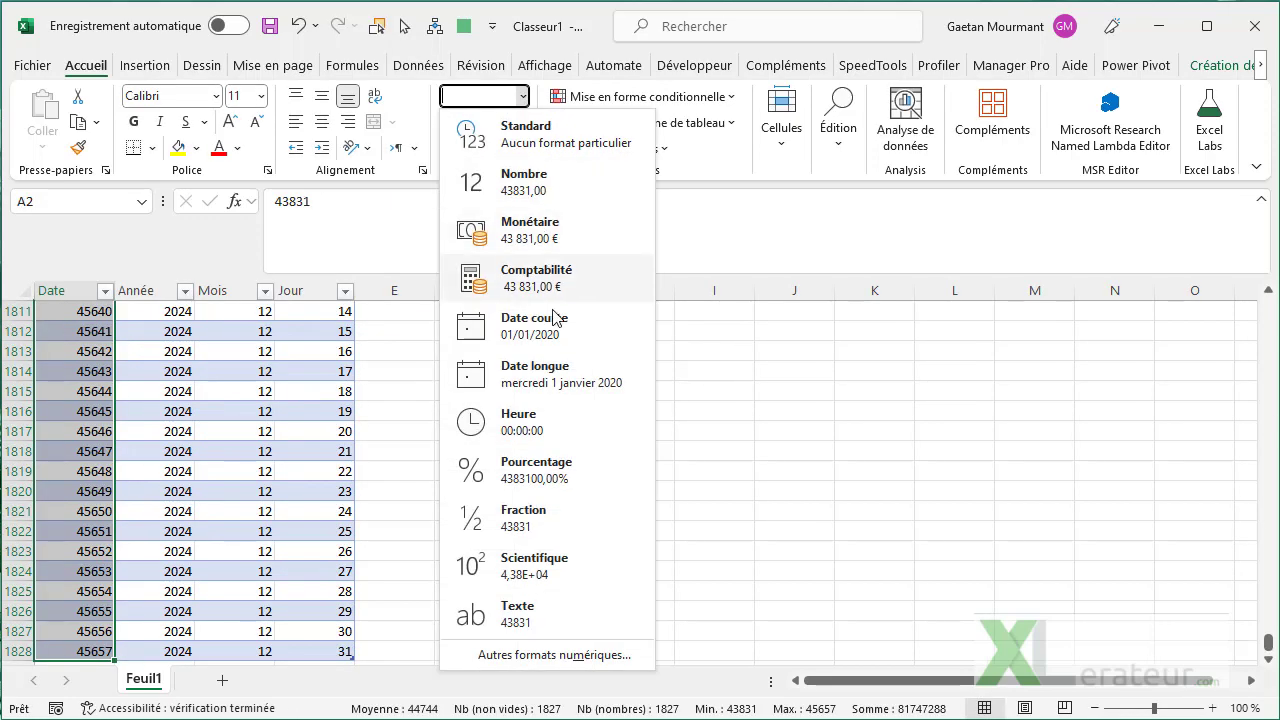
left_click(555, 370)
- Examine the last rows of the date table and return to its header row
left_click(134, 336)
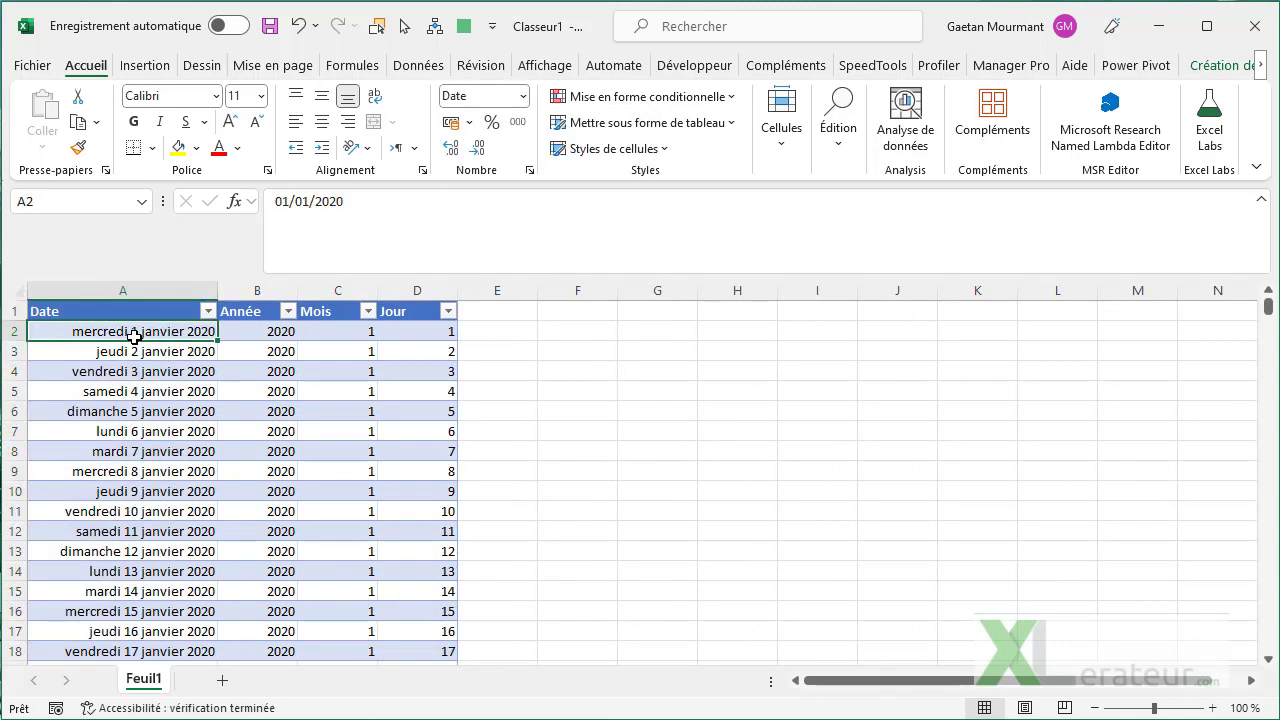
key("ctrl+Down")
scroll(134, 336, "down", 1)
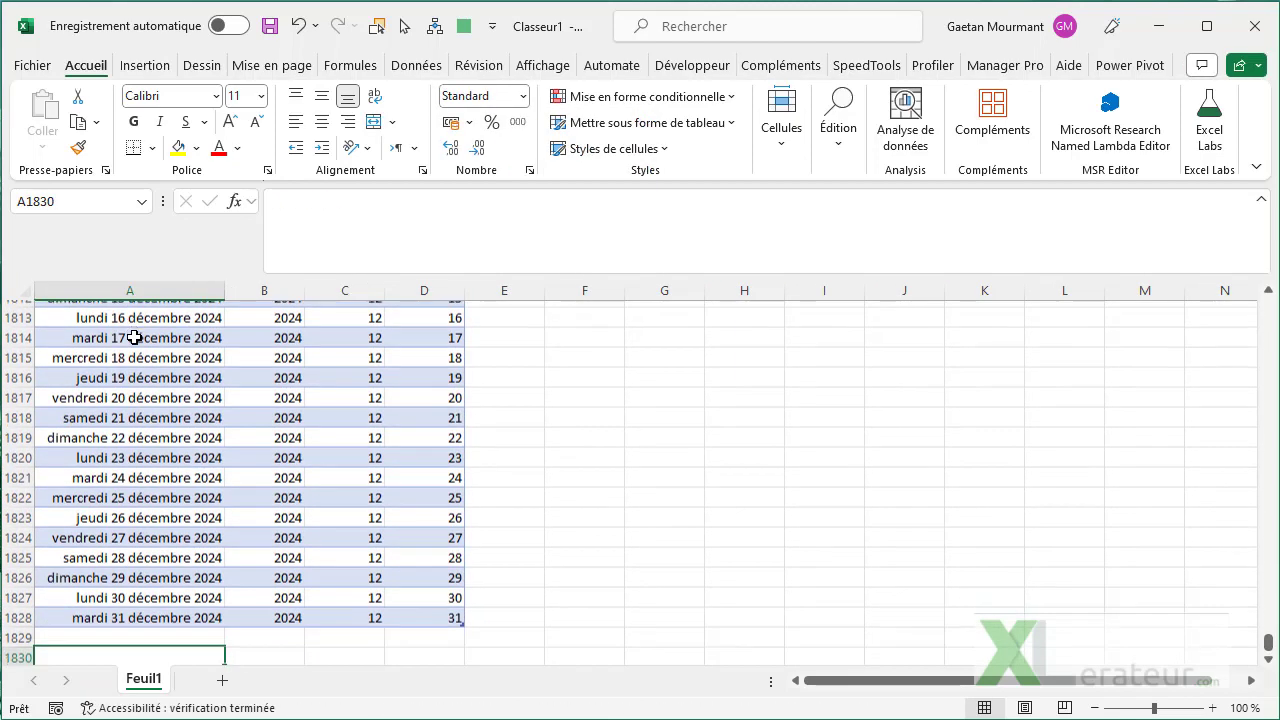
key("ctrl+Up")
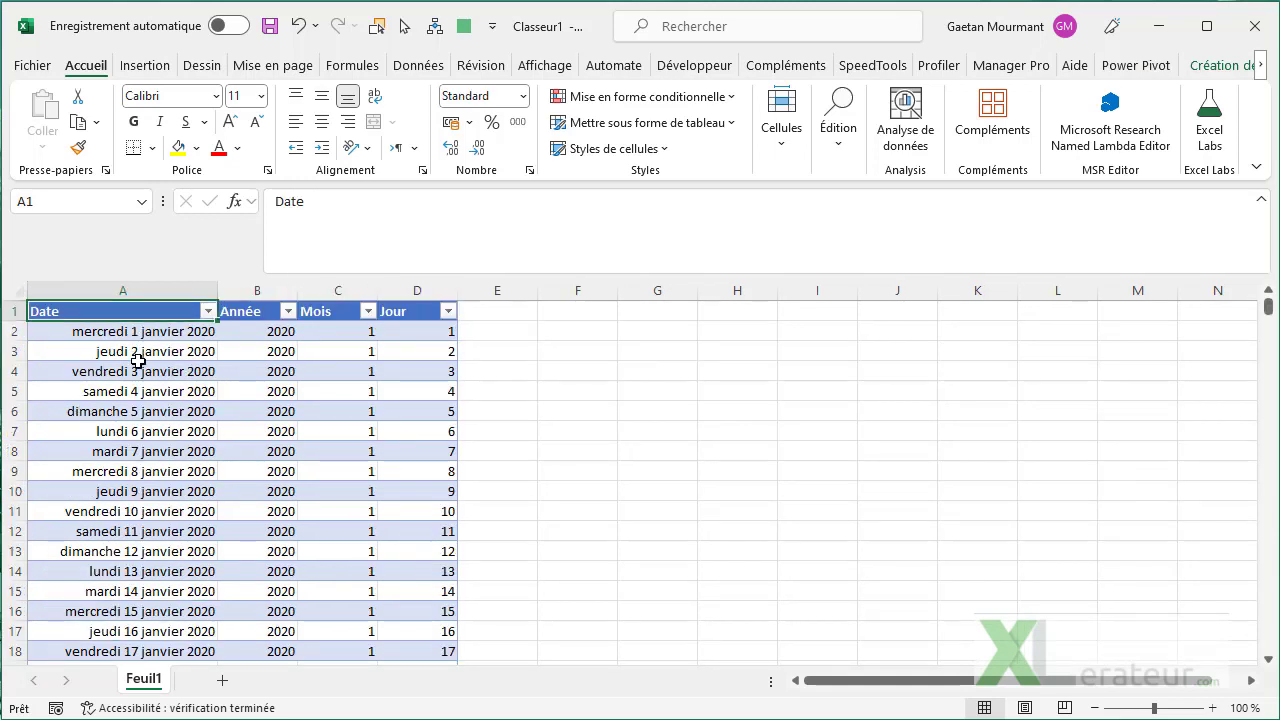
- Make header row 1 several times taller and rename the table T_Dates
left_click(171, 333)
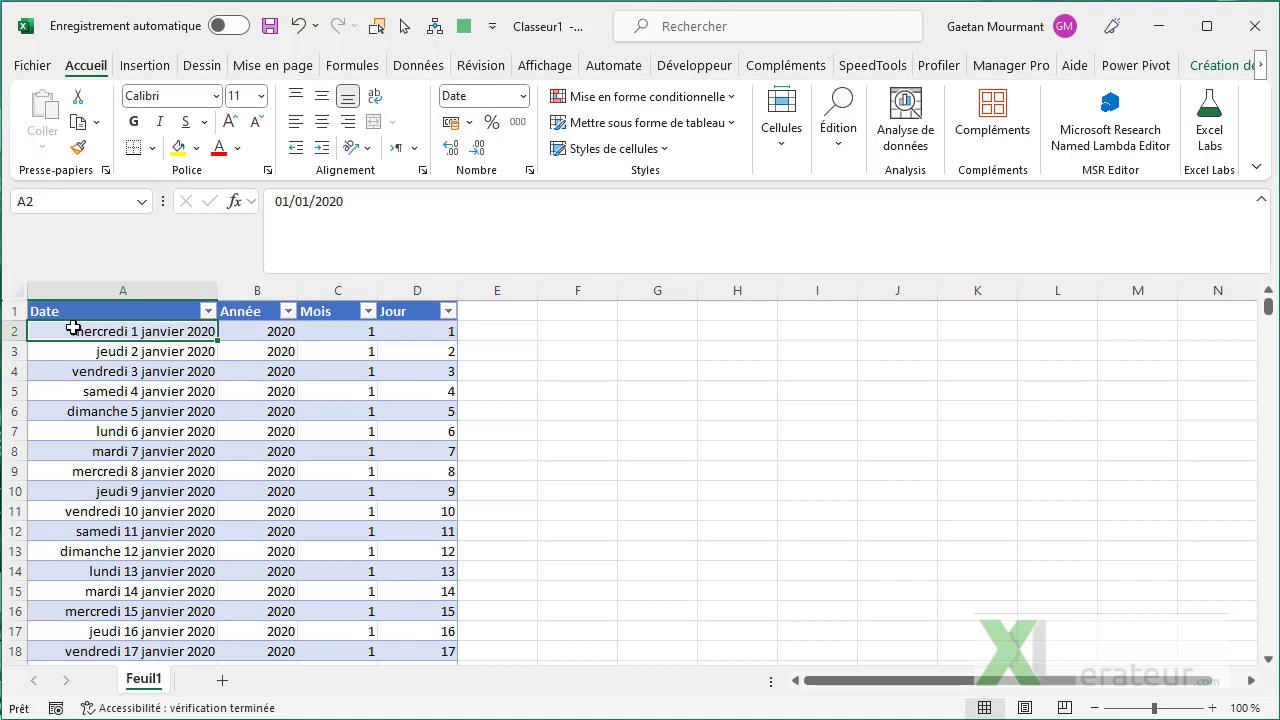
left_click_drag(21, 320, 23, 394)
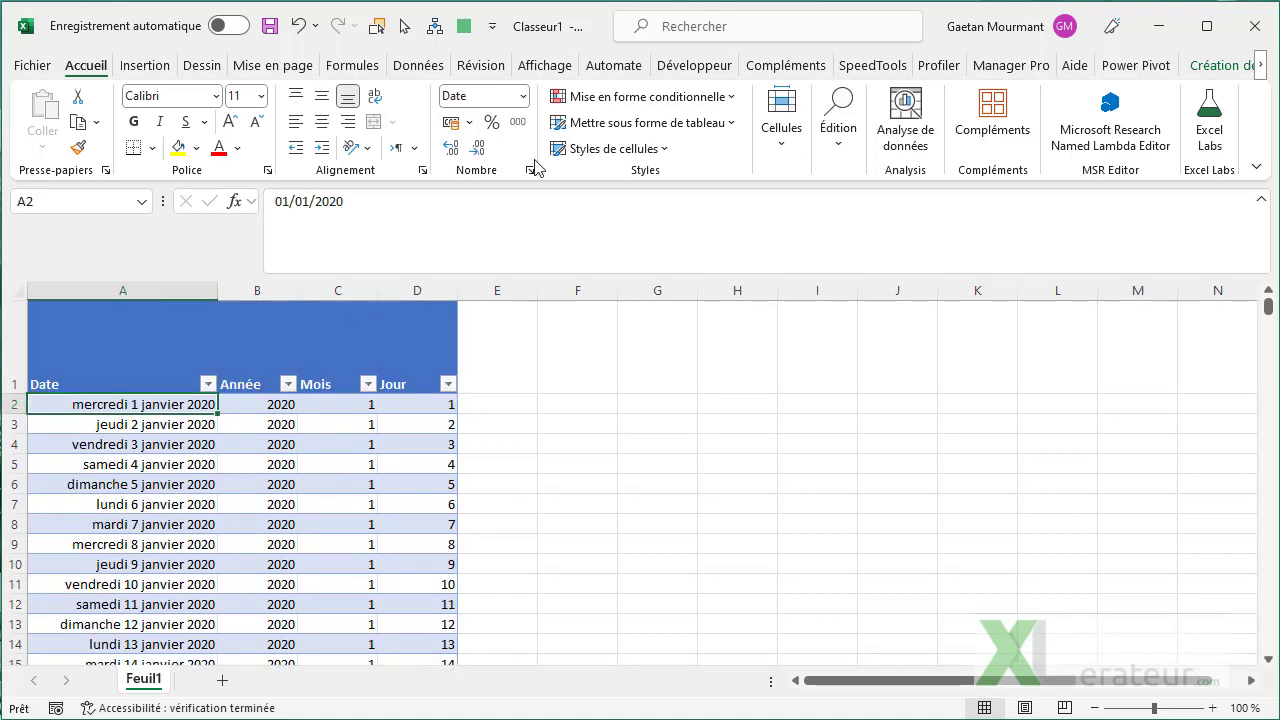
left_click(1190, 66)
left_click(117, 122)
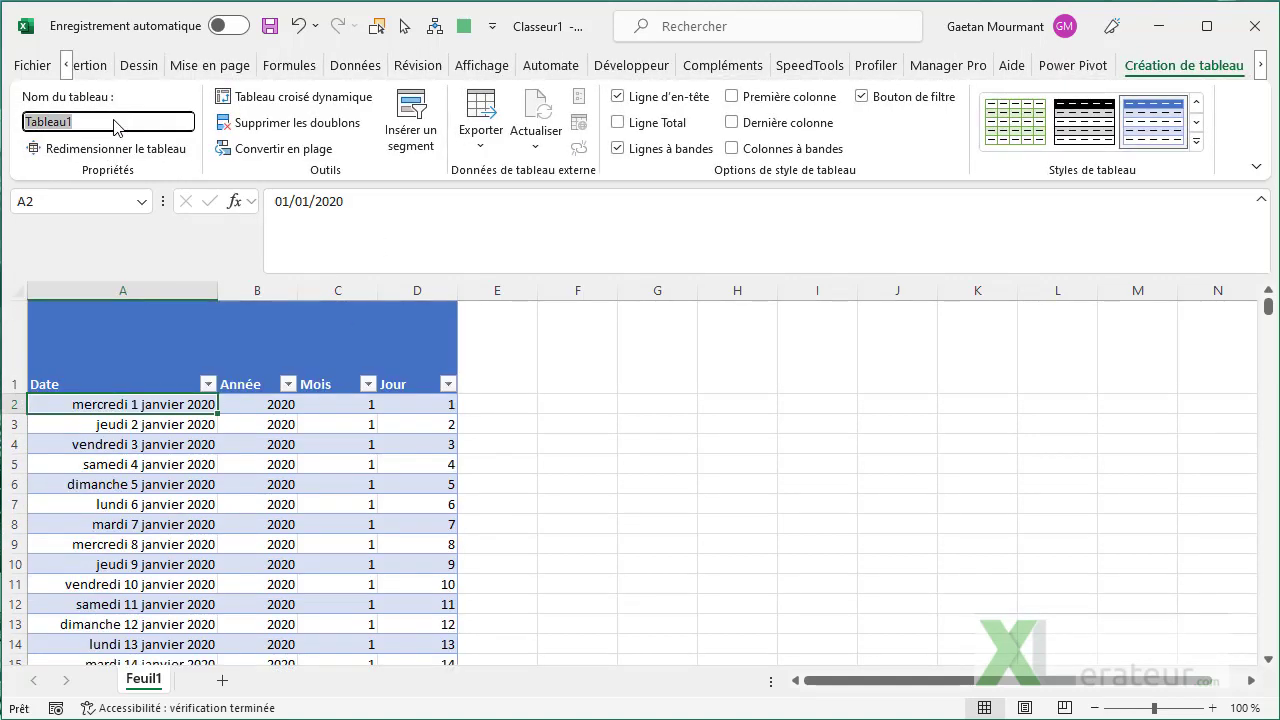
type("T_Dates")
key("Return")
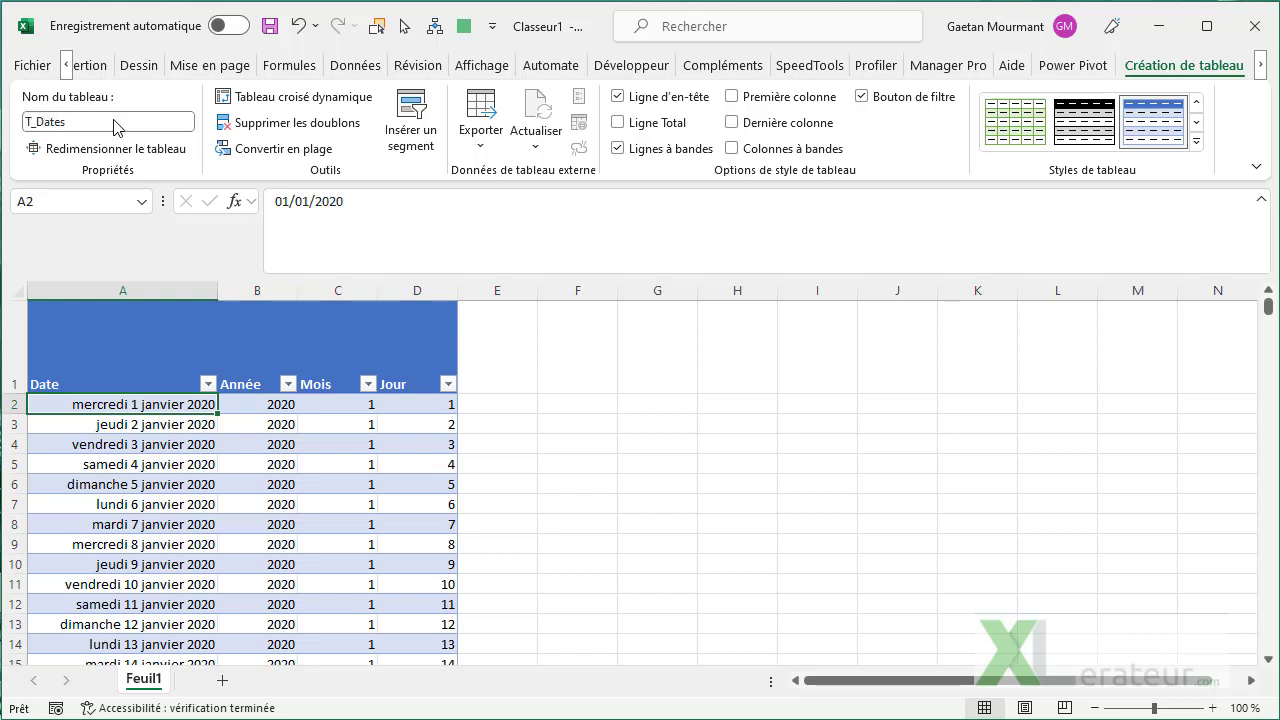
- Insert slicers for the Année, Mois and Jour columns of the table and spread them out beside it
left_click(265, 448)
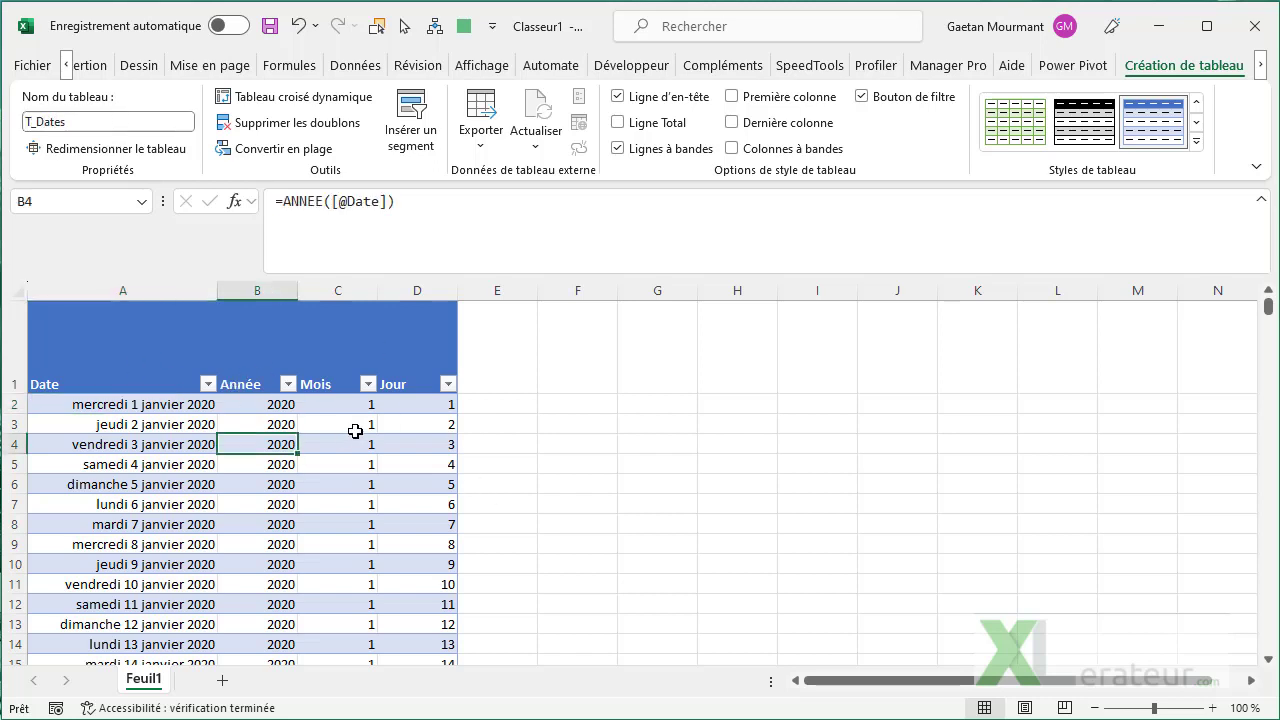
left_click(408, 140)
key("Down")
key("space")
key("Down")
key("space")
key("Down")
key("space")
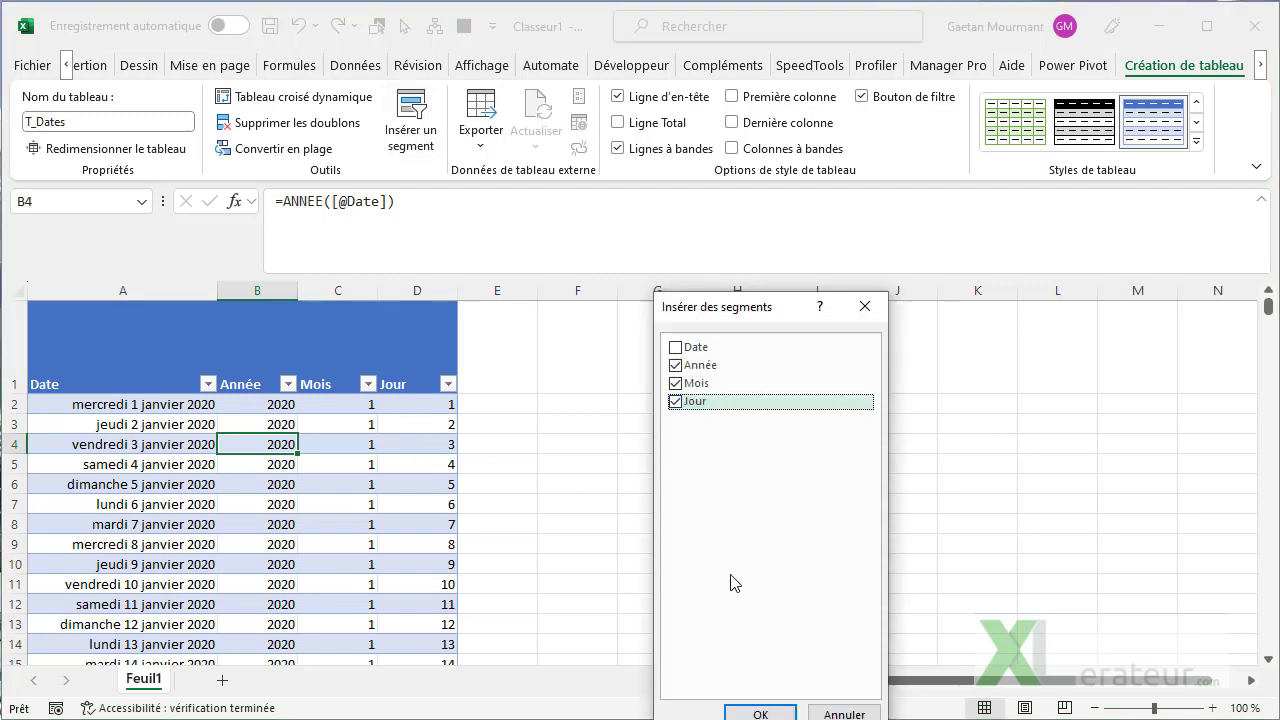
left_click(760, 714)
left_click_drag(677, 428, 861, 370)
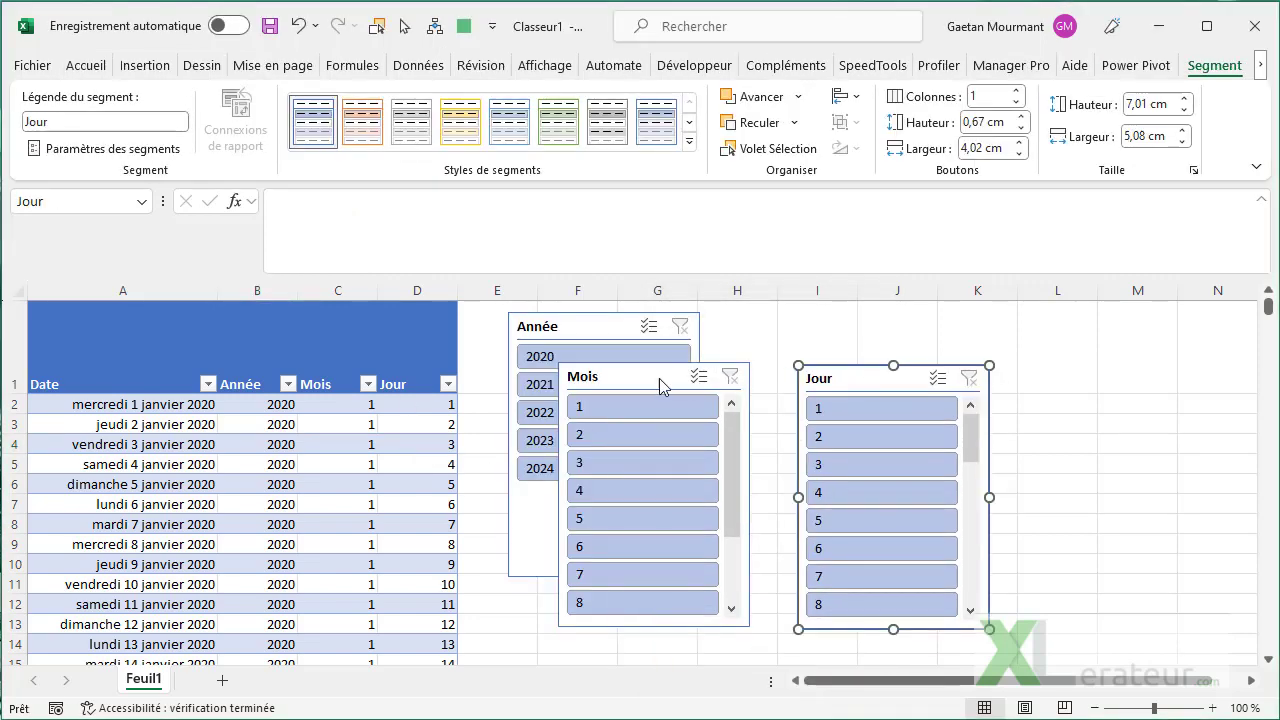
left_click_drag(660, 387, 744, 377)
- Filter the table with the slicers to year 2020 and month 1, first on day 1 and finally on day 2
left_click(563, 357)
left_click(710, 400)
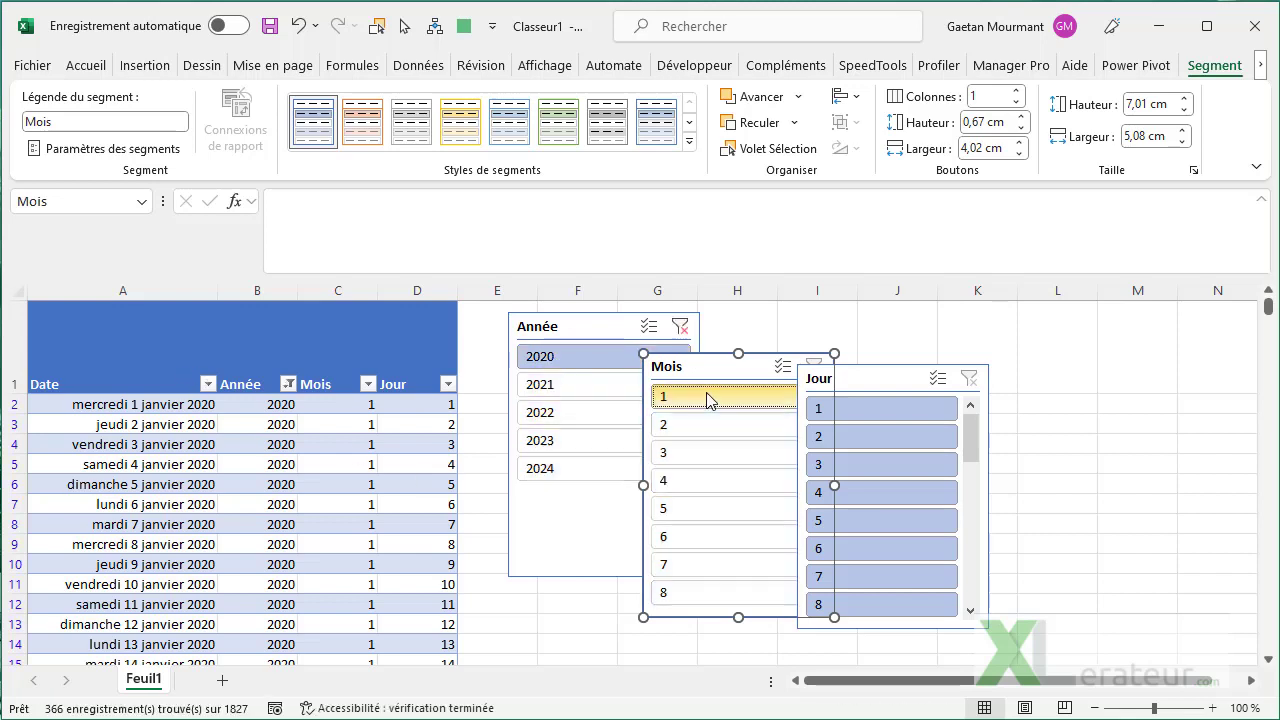
left_click(877, 409)
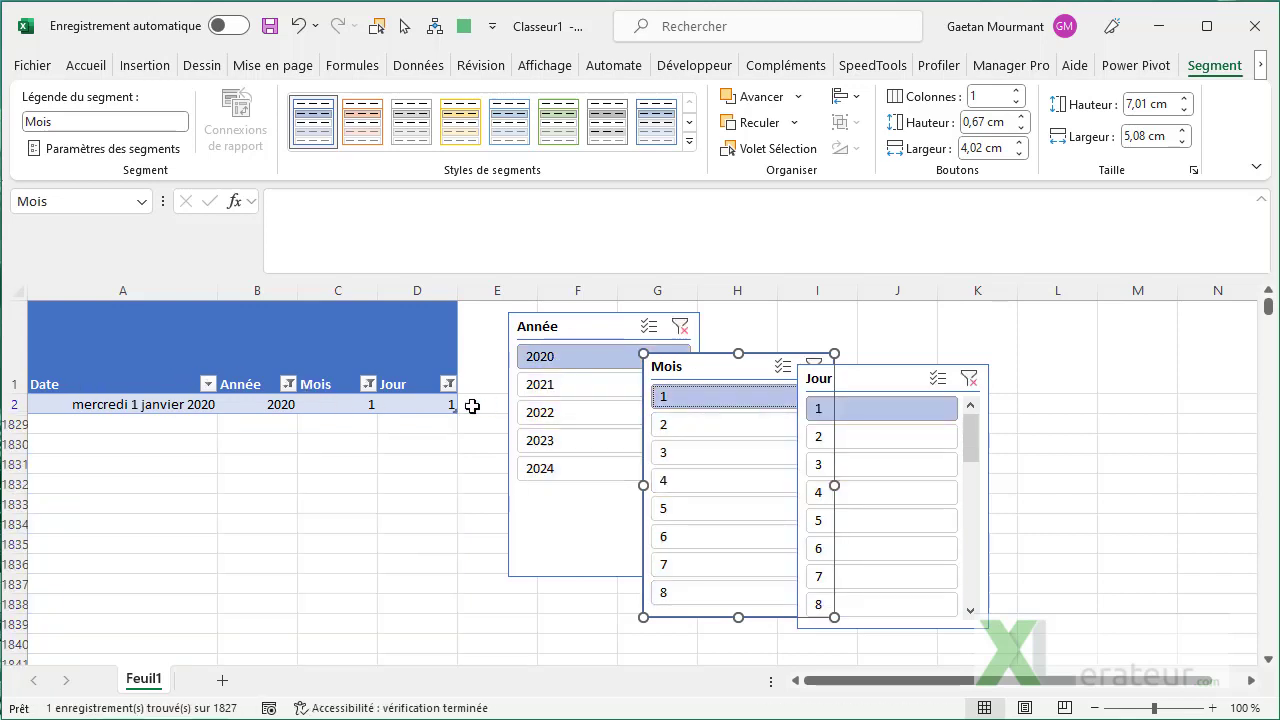
left_click(880, 437)
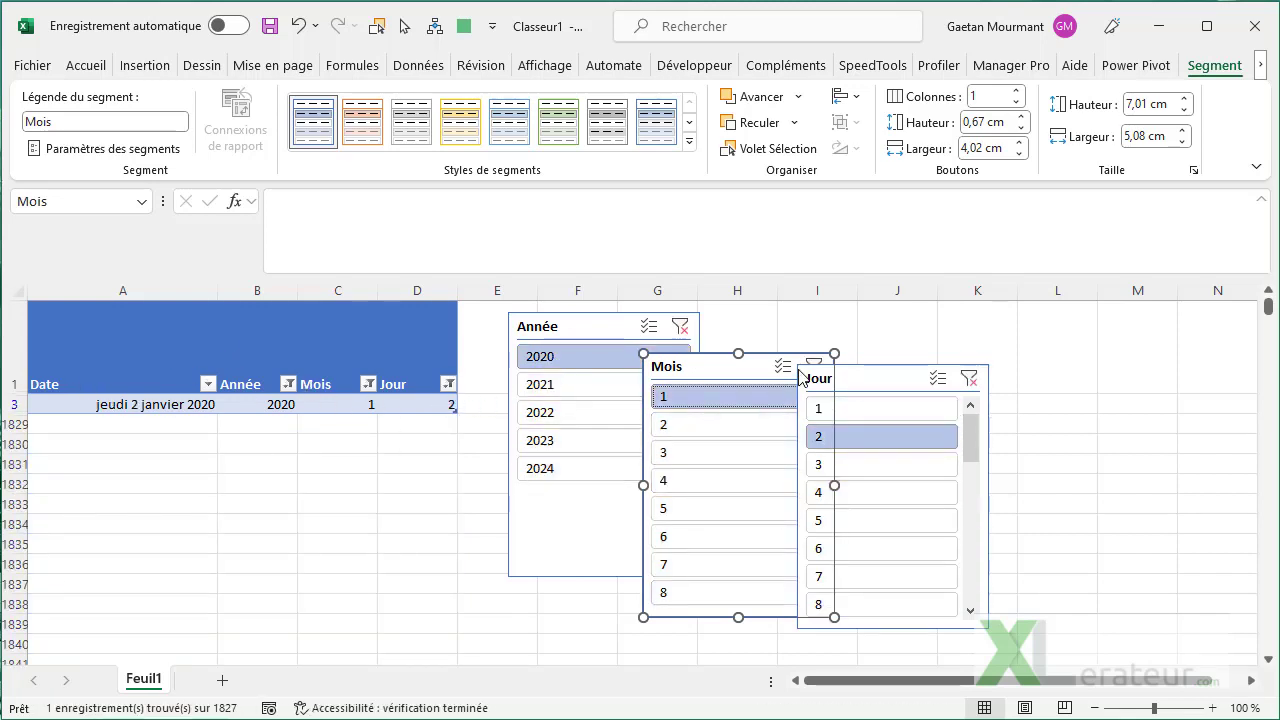
- Clear the filters of the Jour, Mois and Année slicers and move all three slicers together away from the table, starting in column H
left_click(969, 378)
left_click(812, 361)
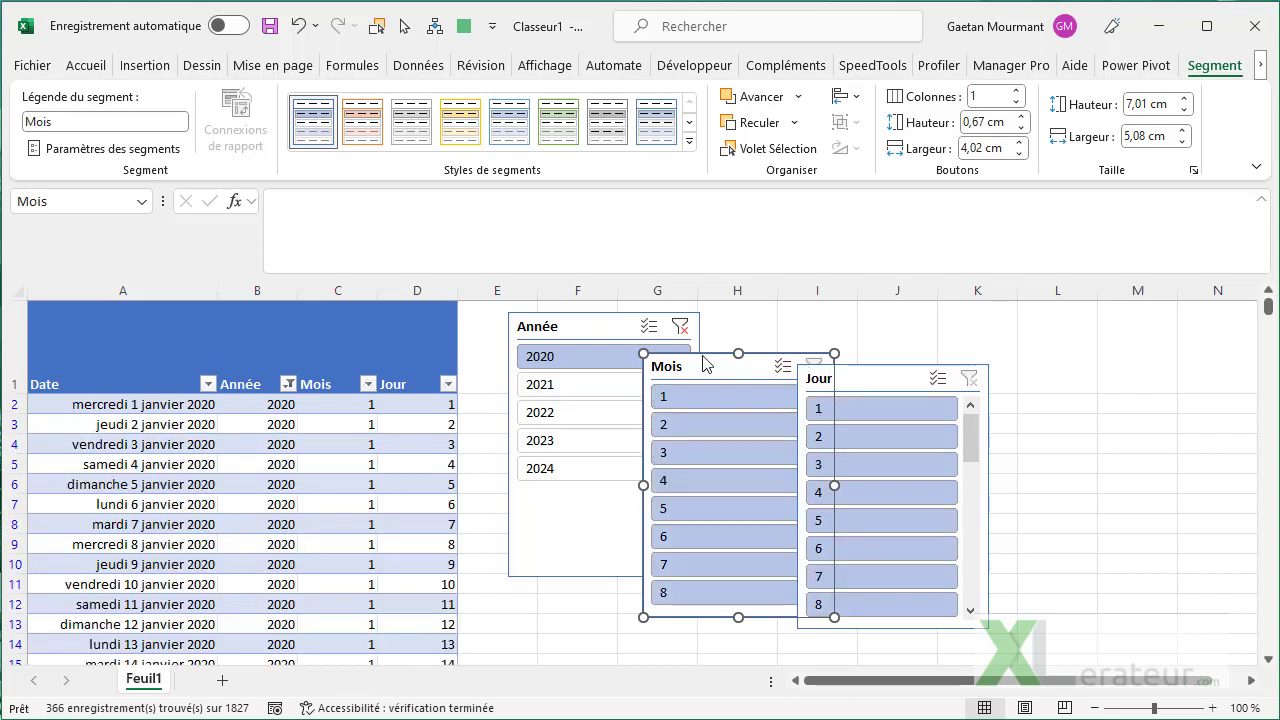
left_click(680, 326)
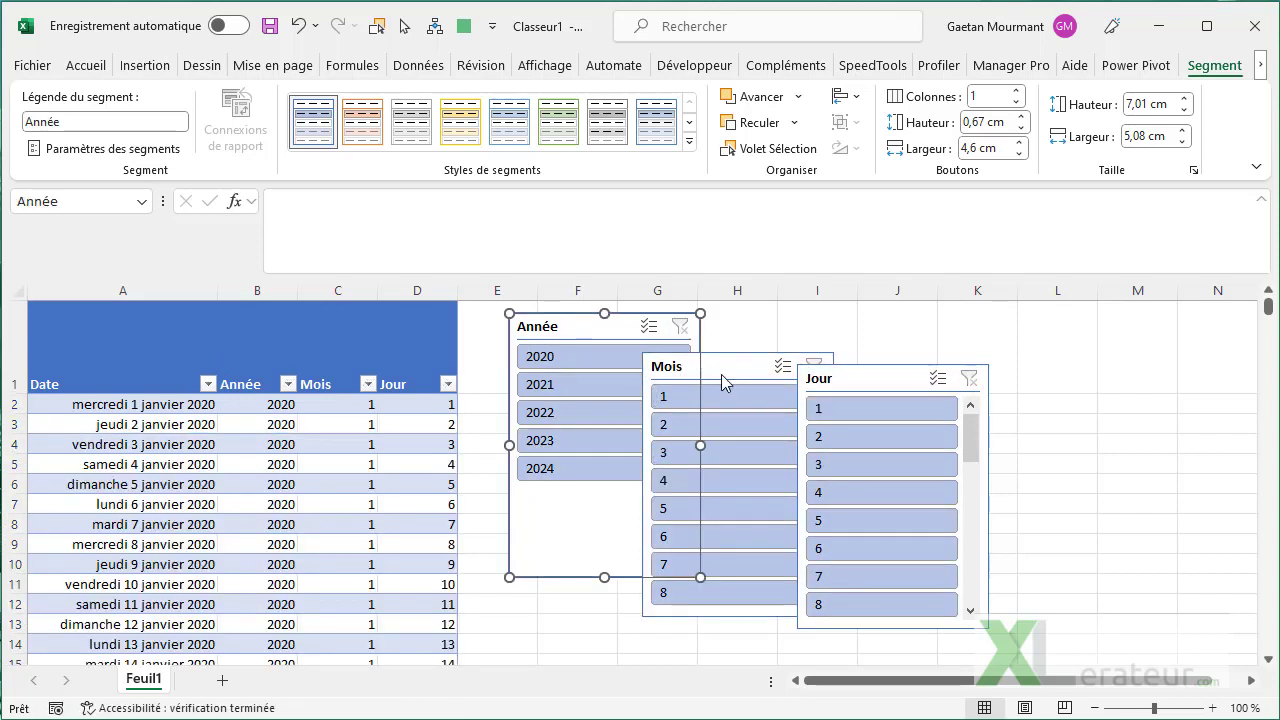
left_click(725, 380, "ctrl")
left_click(875, 390, "ctrl")
left_click_drag(570, 329, 786, 330)
- Extend the table with a new column headed Filtré in E1
left_click(506, 374)
type("Filtré")
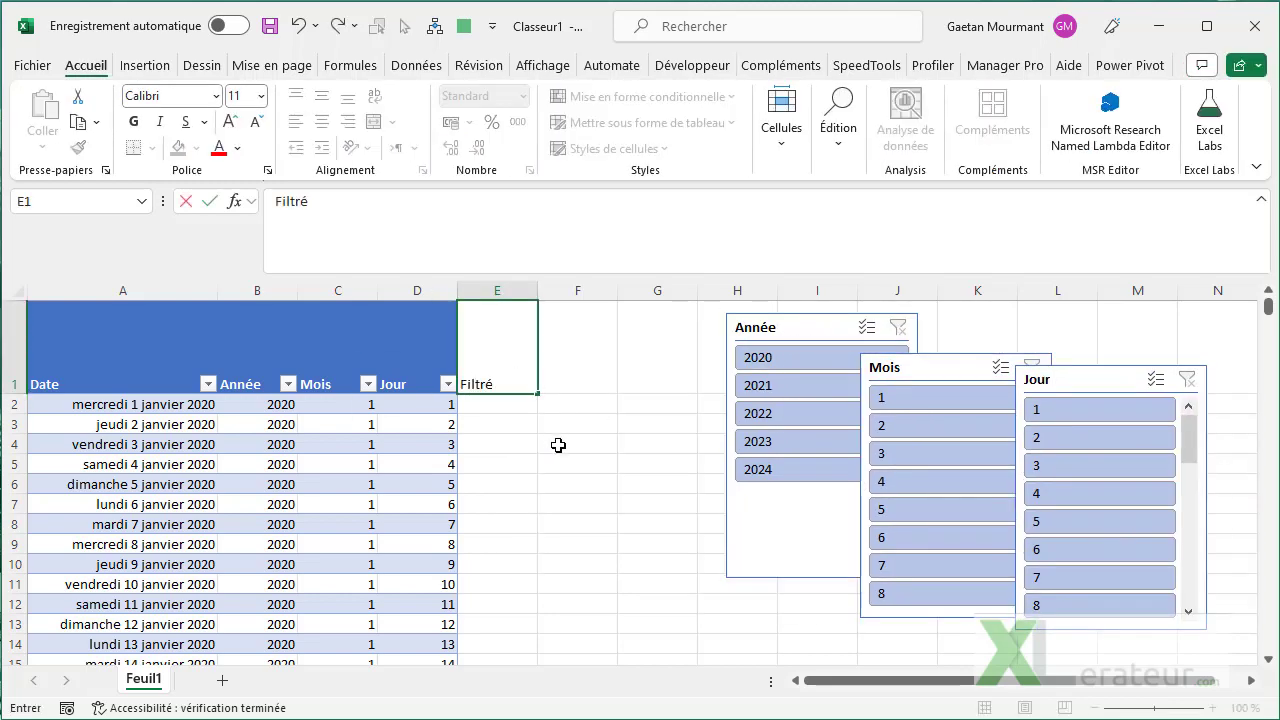
key("Return")
type("=sous")
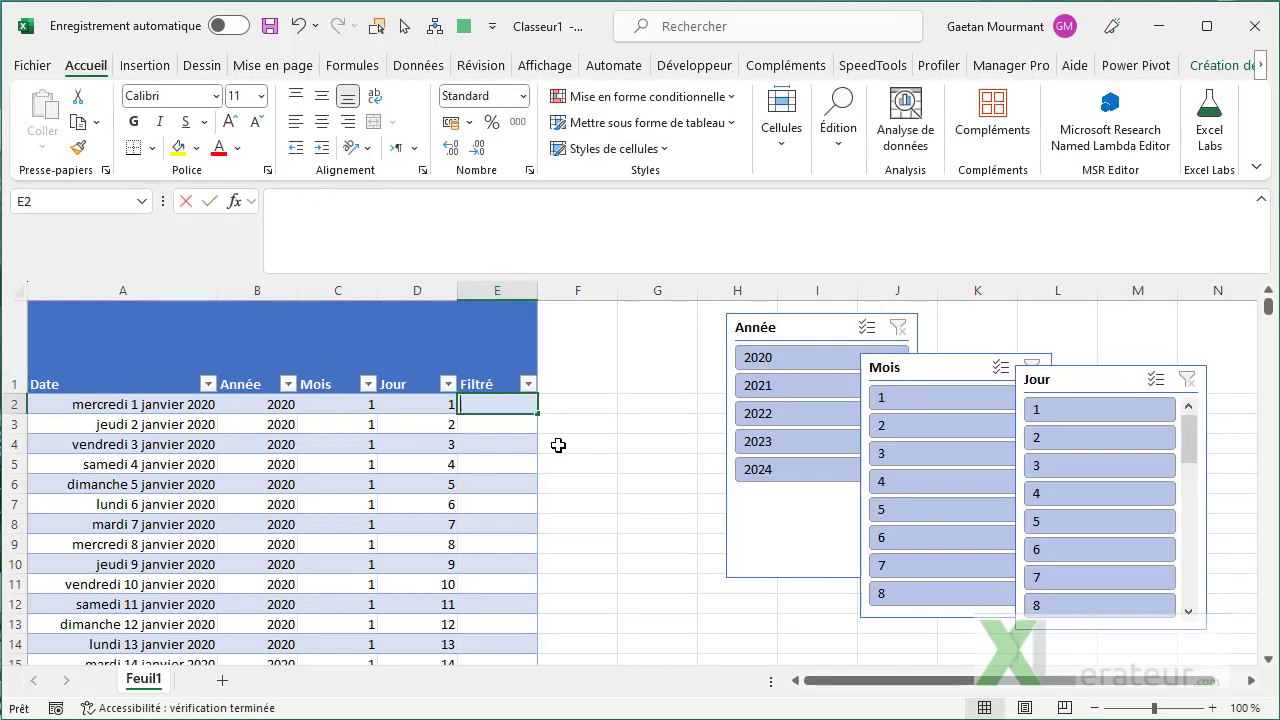
key("Tab")
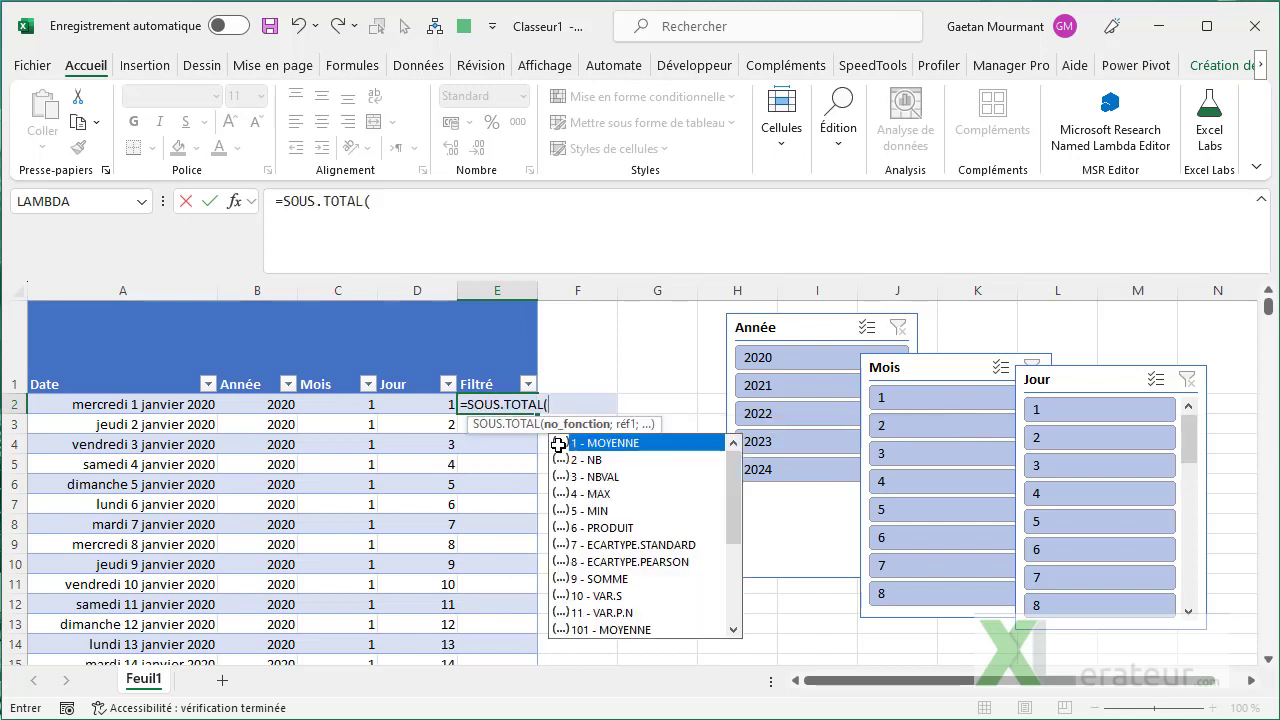
type("3;")
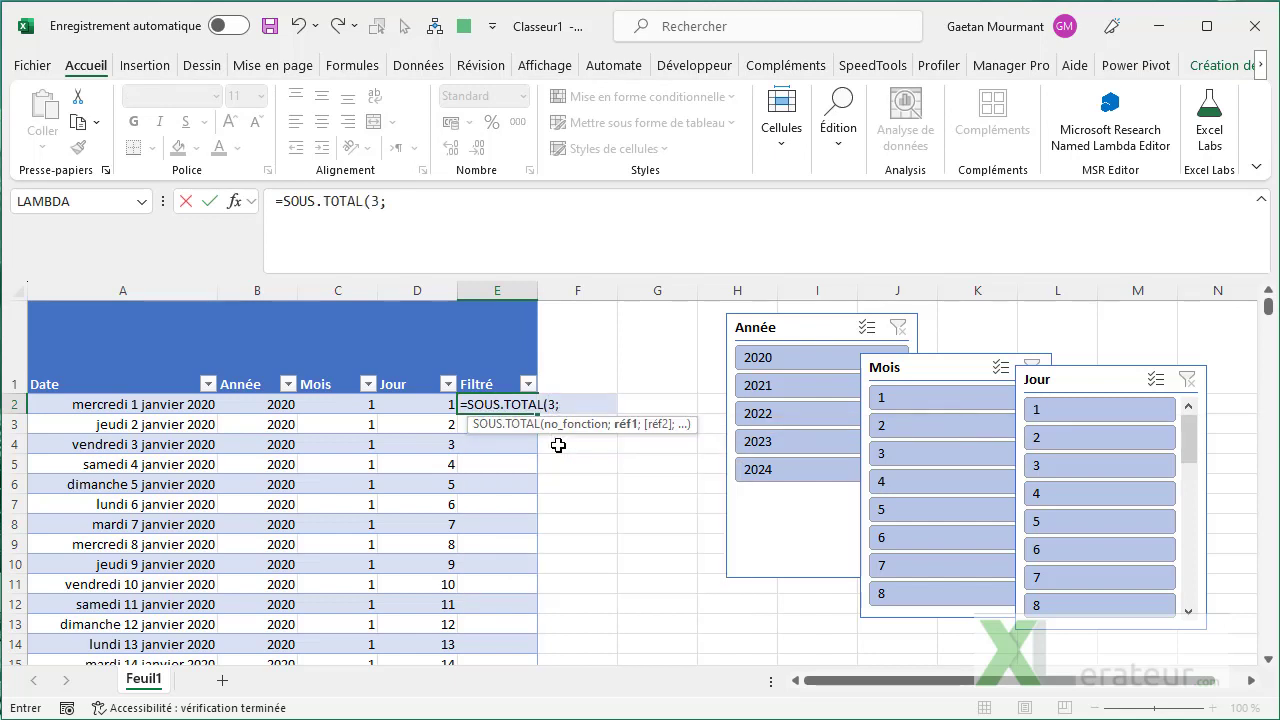
key("Left")
key("Left")
key("Left")
key("Left")
key("Return")
key("Up")
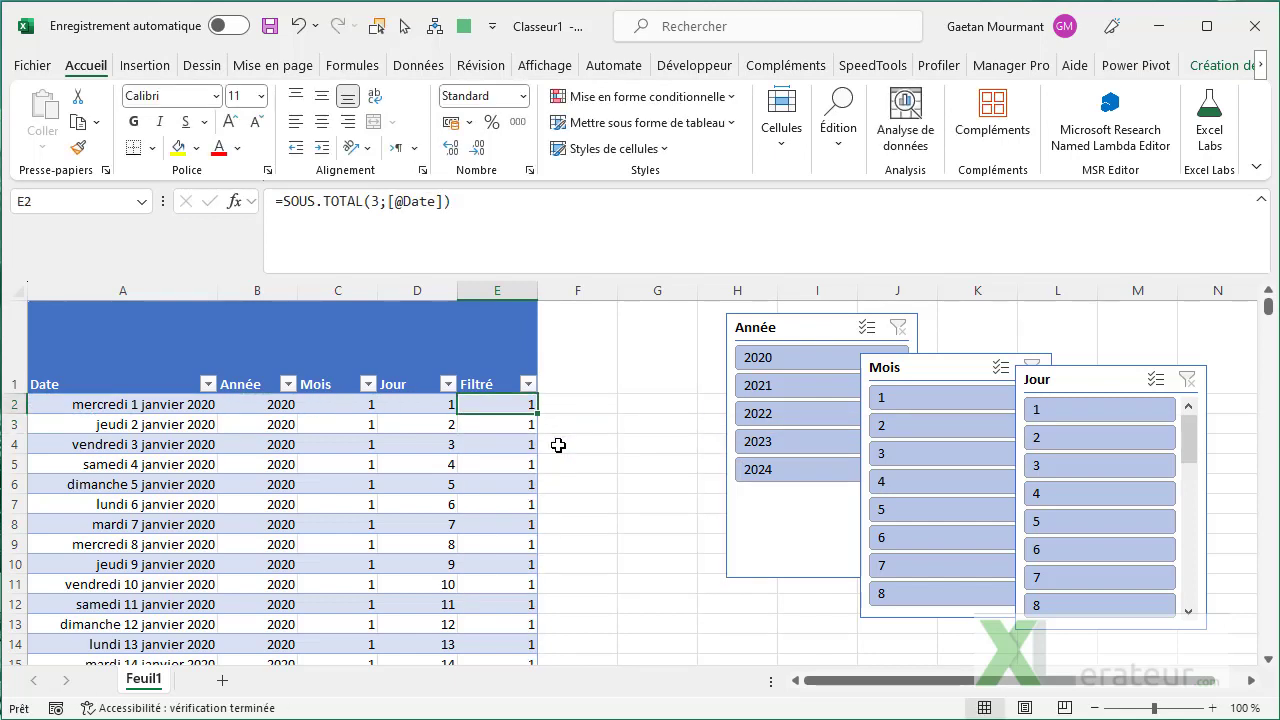
- Filter the table with the slicers to year 2020, month 1 and day 2
left_click(900, 400)
left_click(785, 357)
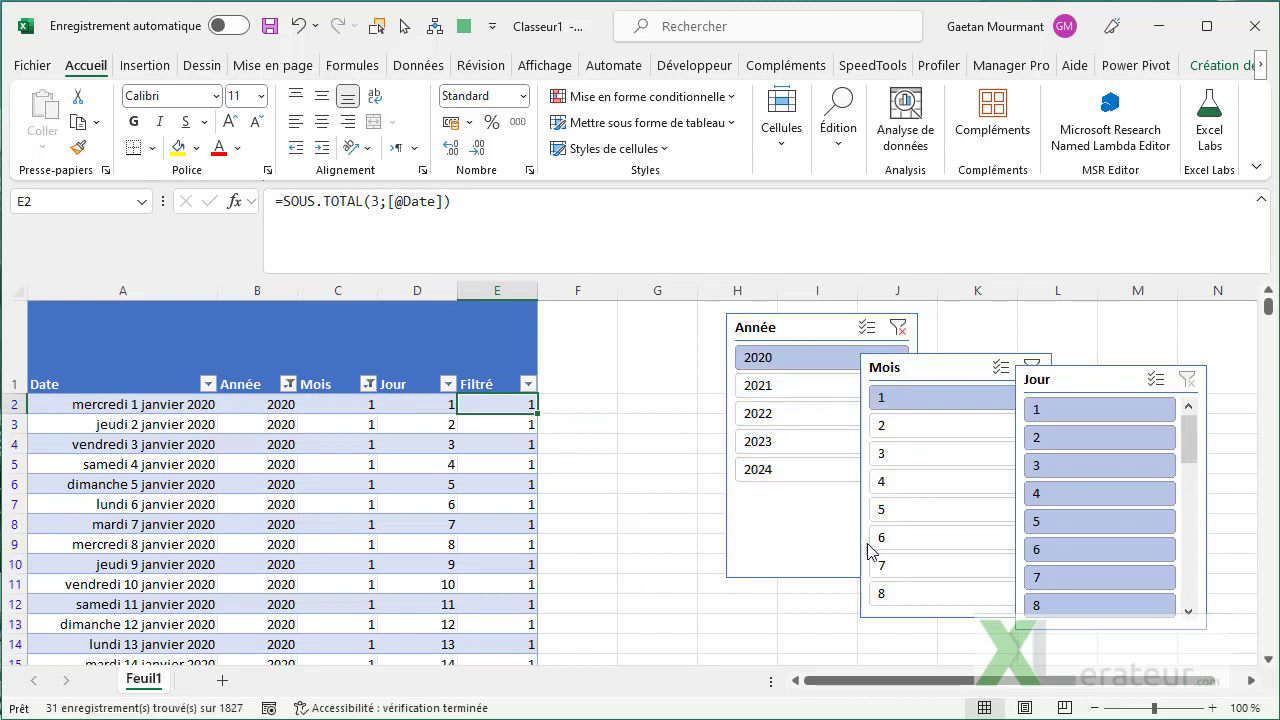
left_click(1040, 438)
- Sum the Filtré column in G1 with =SOMME(T_Dates[Filtré])
left_click(653, 367)
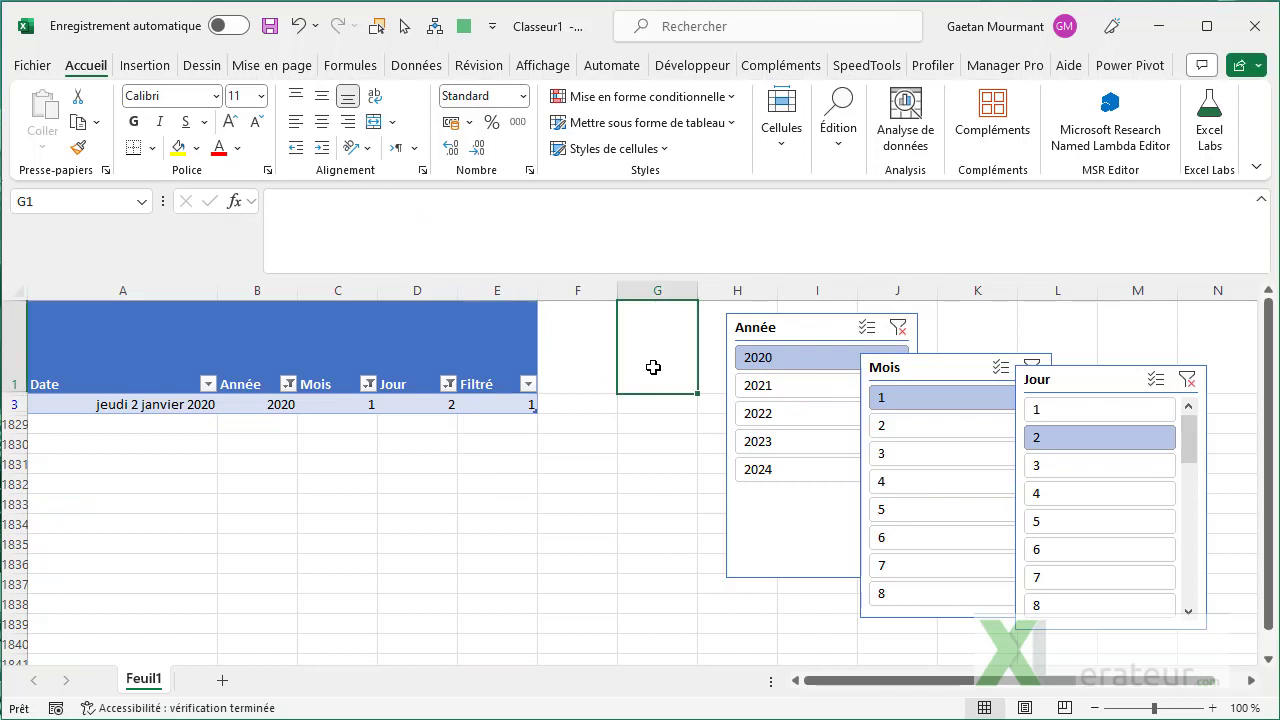
type("=som")
key("Tab")
key("Left")
key("Left")
key("Down")
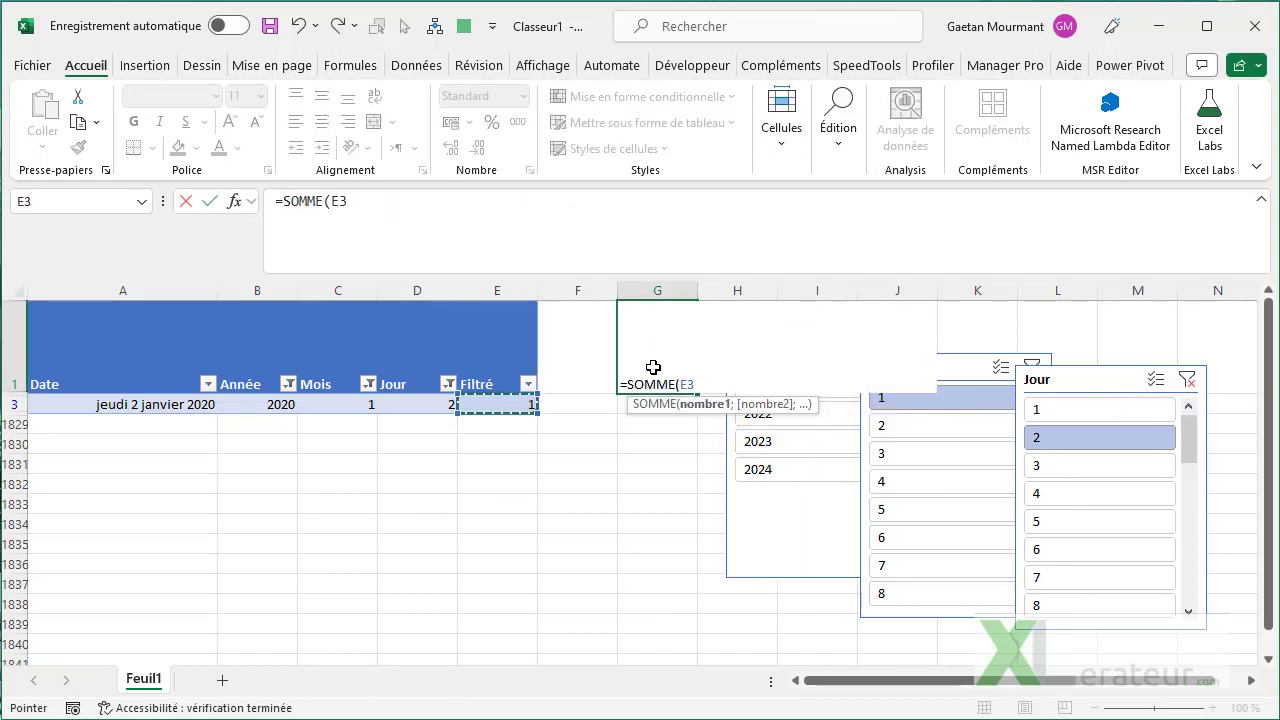
key("ctrl+space")
key("Return")
key("Up")
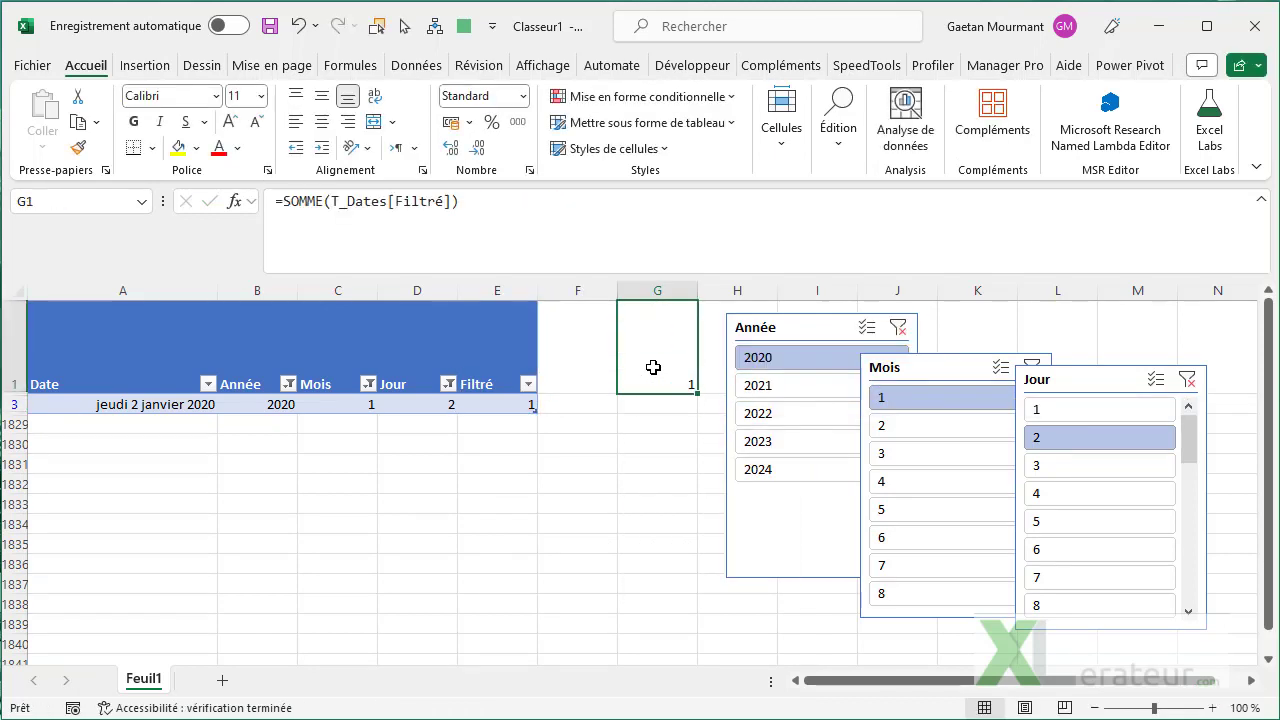
- Clear the Jour filter and check the Filtré values of the January rows against the sum in G1
left_click(1187, 379)
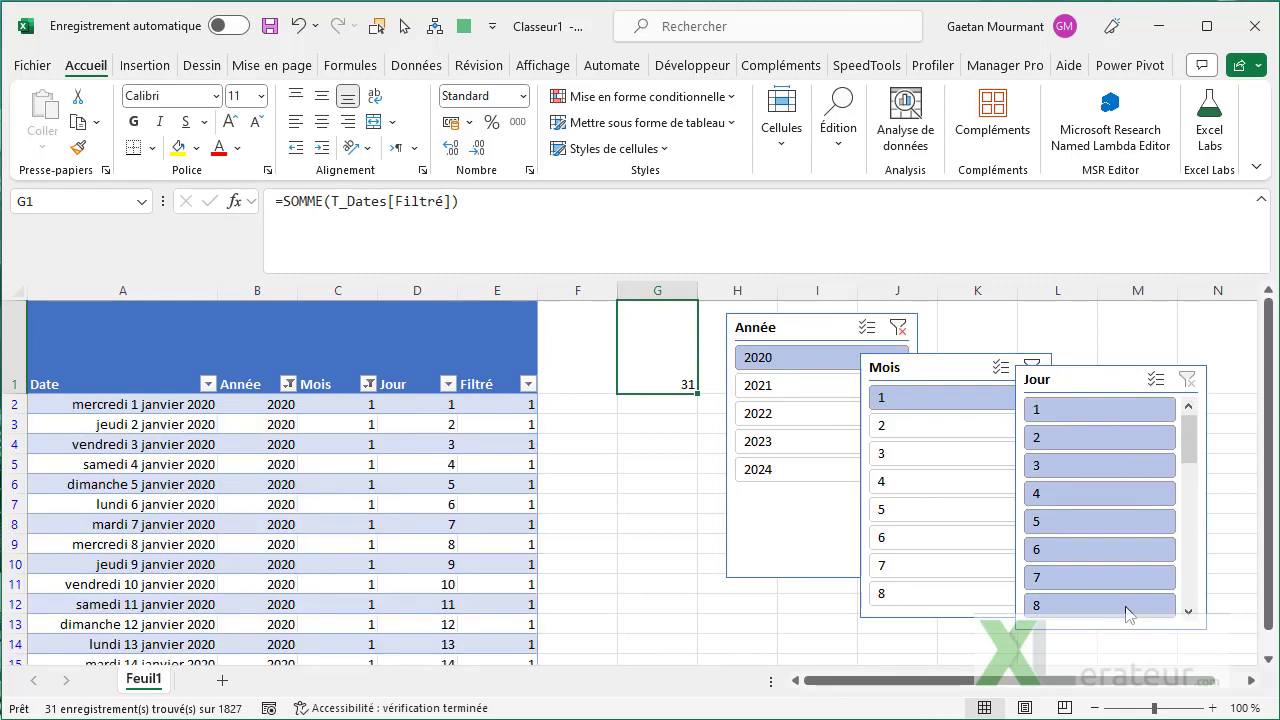
scroll(468, 539, "down", 8)
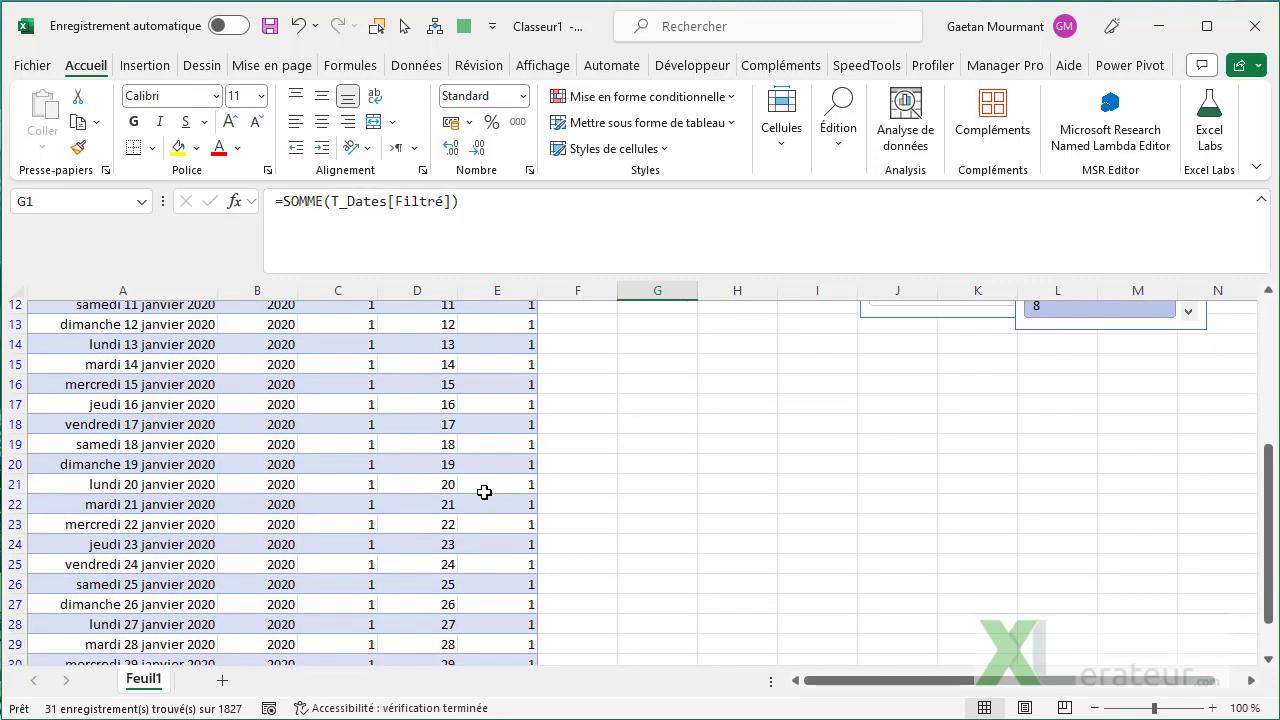
scroll(475, 515, "up", 8)
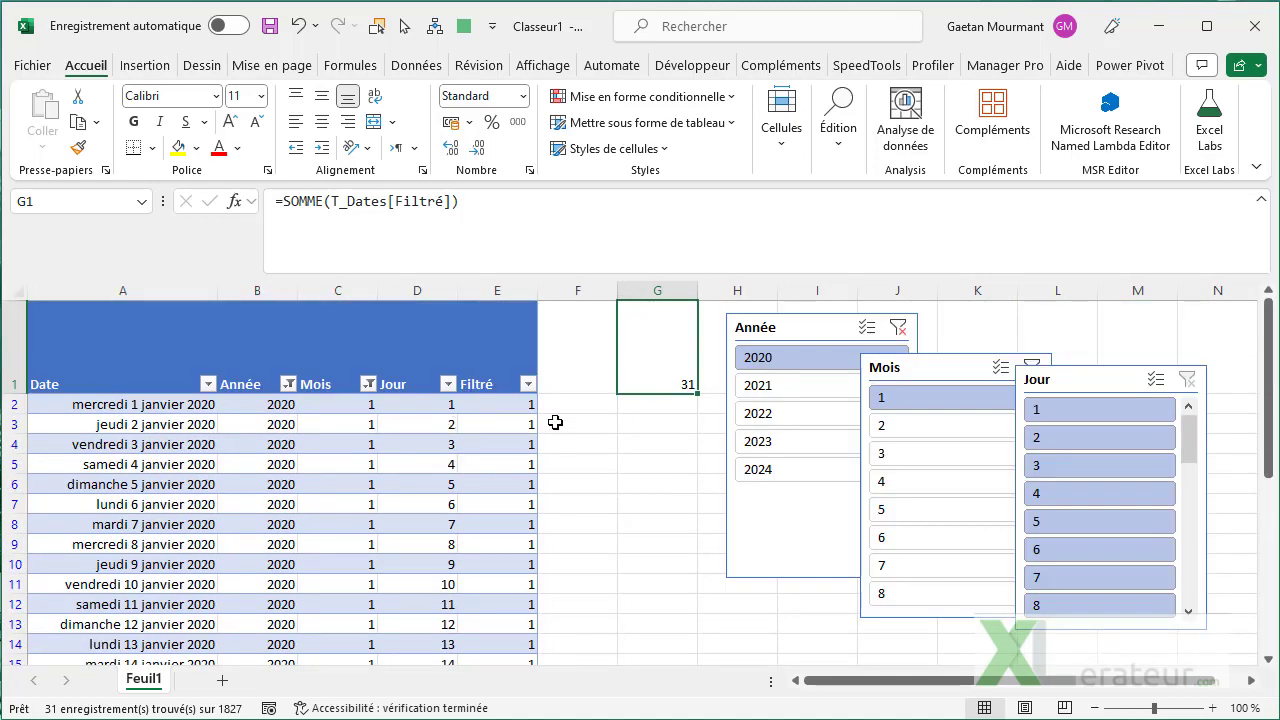
left_click(489, 405)
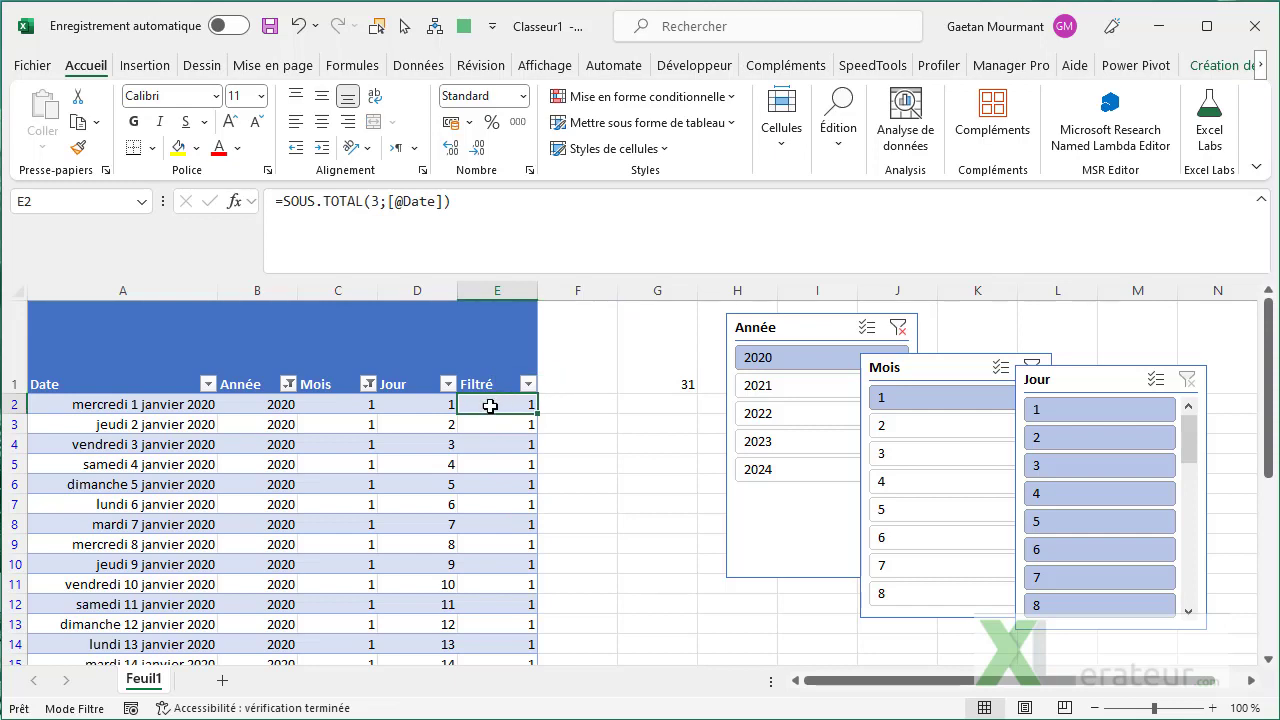
- Filter the table to month 2, go through the years 2021 to 2024 in the Année slicer, and return to 2020
left_click(945, 425)
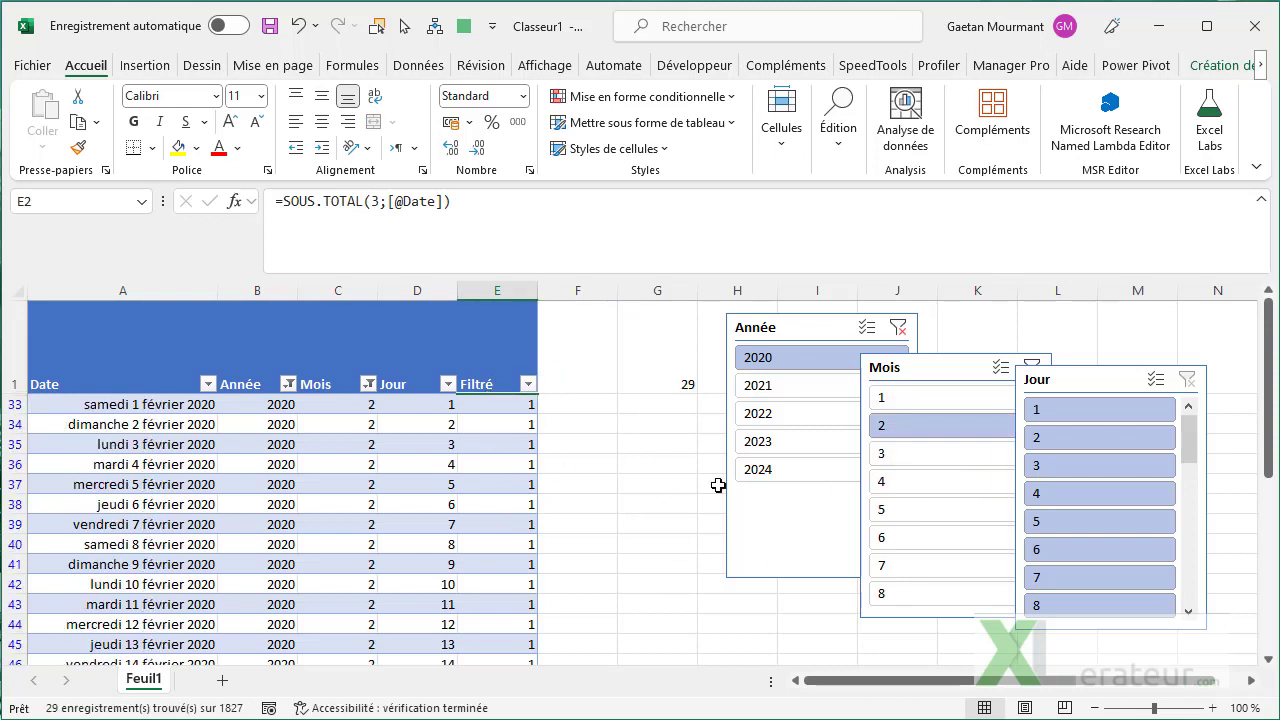
left_click(790, 385)
left_click(790, 413)
left_click(795, 441)
left_click(797, 474)
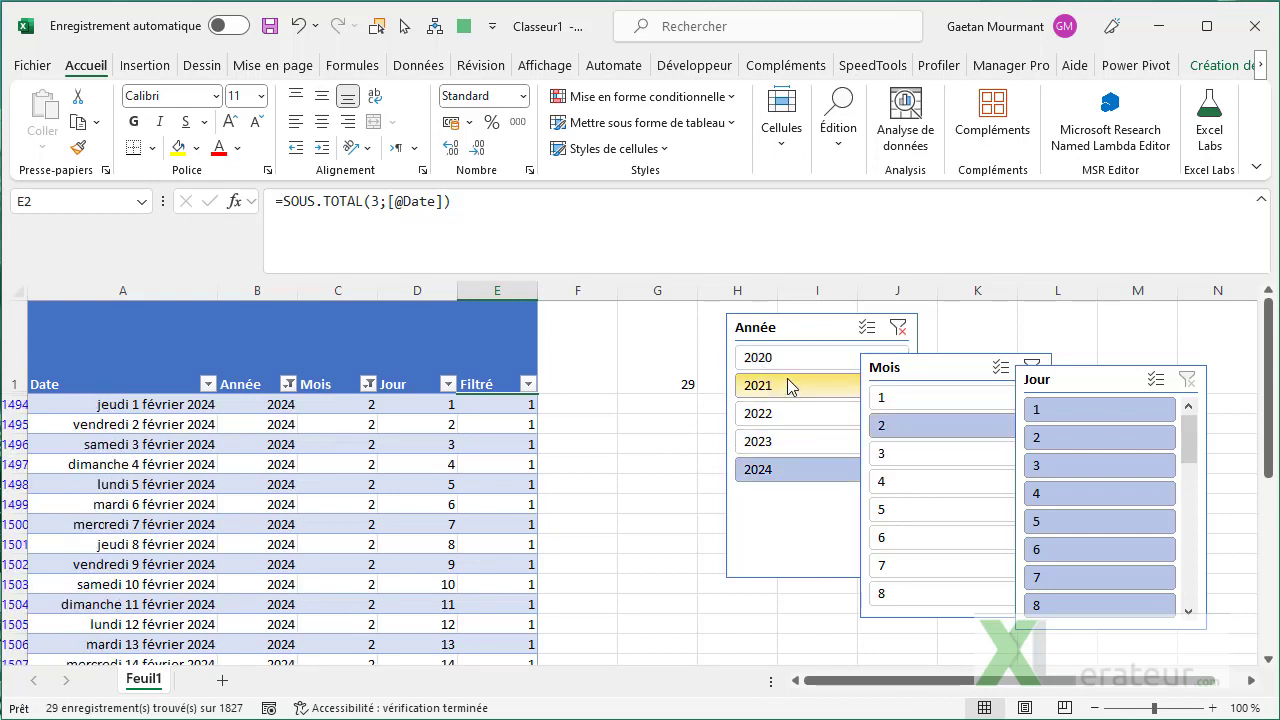
left_click(789, 385)
left_click(793, 357)
- Delete the sum formula in G1
left_click(665, 382)
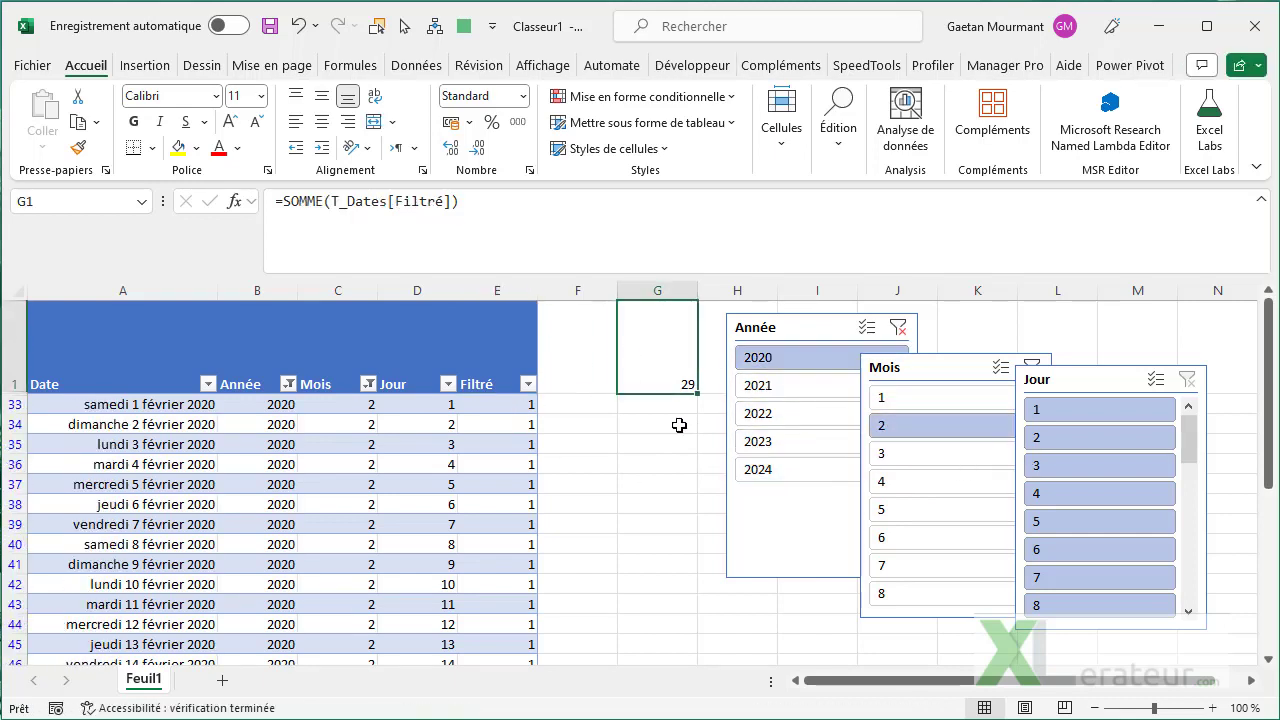
key("Delete")
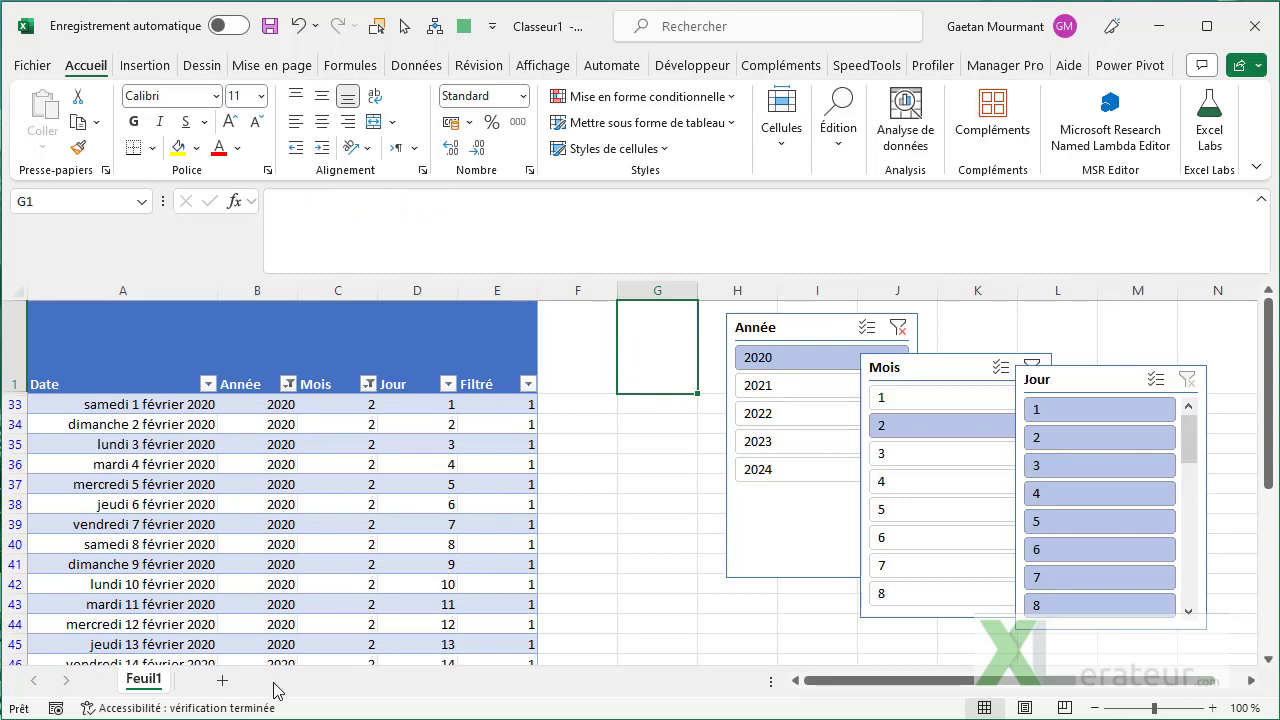
- Add a new sheet Feuil2 and move the Année, Mois and Jour slicers from Feuil1 onto it
left_click(222, 680)
left_click(150, 684)
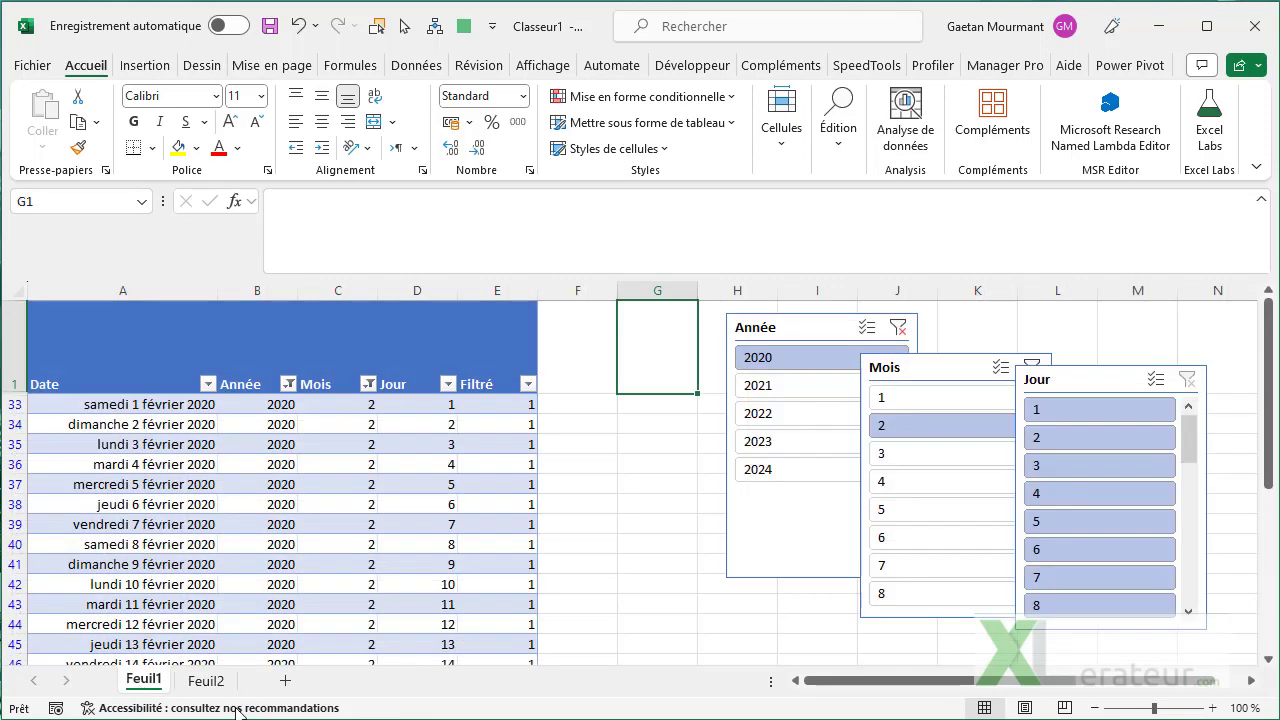
left_click(822, 332)
left_click(939, 367, "ctrl")
left_click(1100, 385, "ctrl")
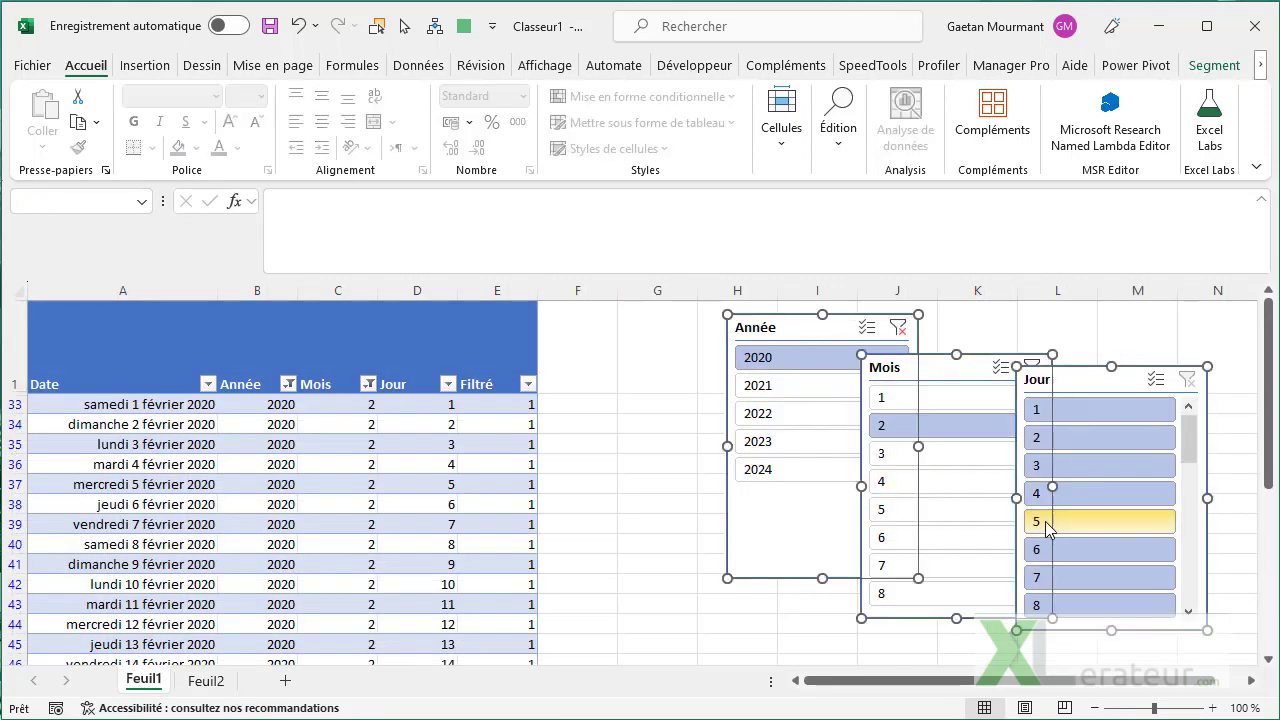
key("ctrl+x")
left_click(200, 679)
key("ctrl+v")
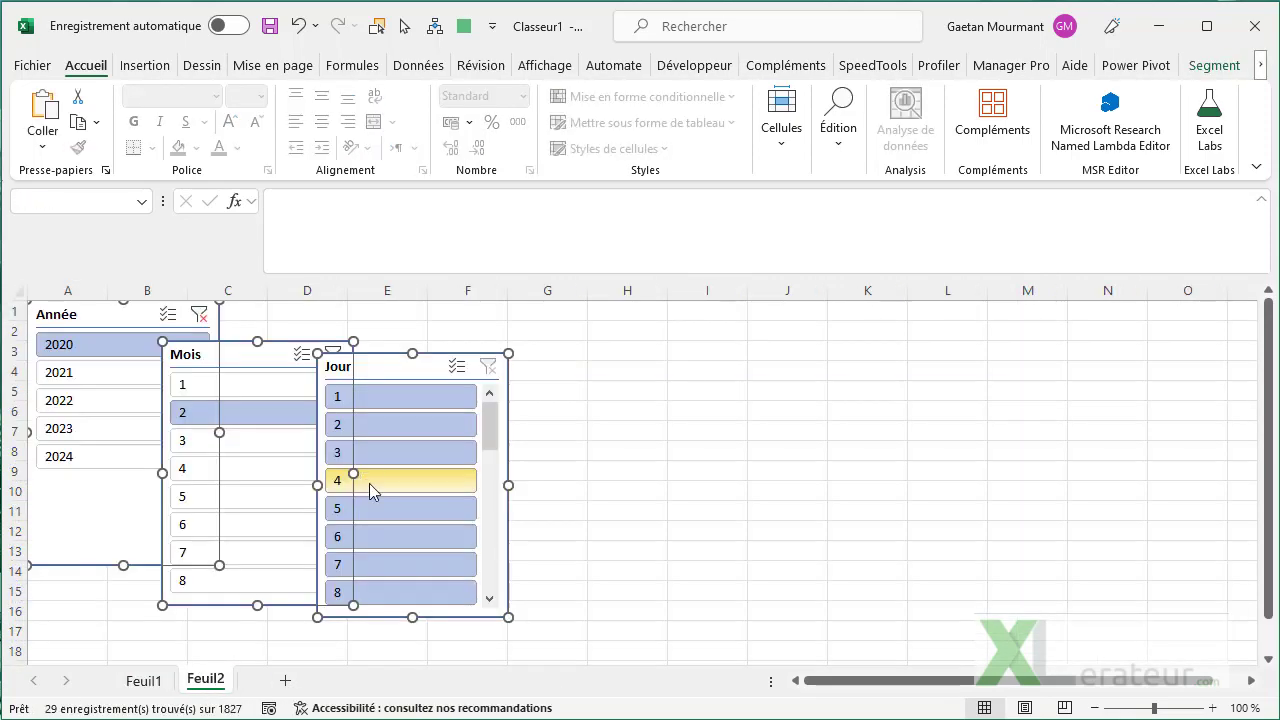
- Shift the three slicers together to start at column D and bring the Année slicer alone back to the A2 area
left_click_drag(390, 364, 652, 364)
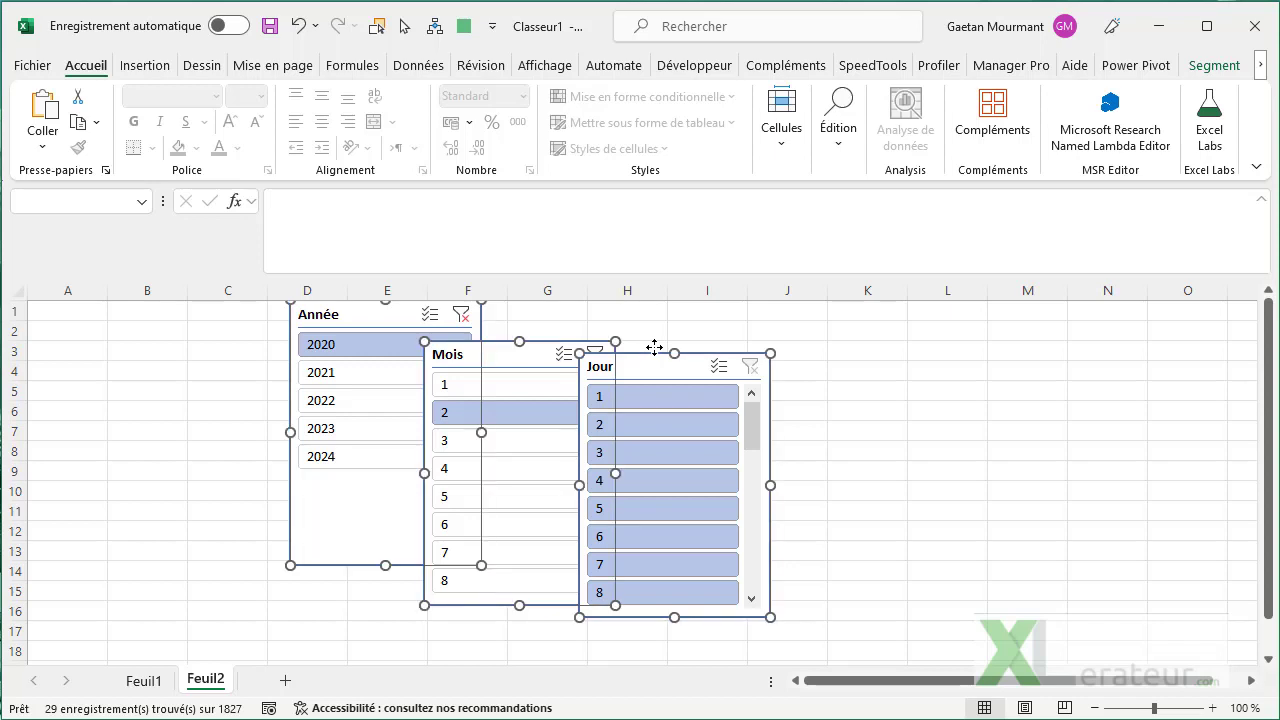
left_click(214, 463)
left_click_drag(311, 312, 83, 336)
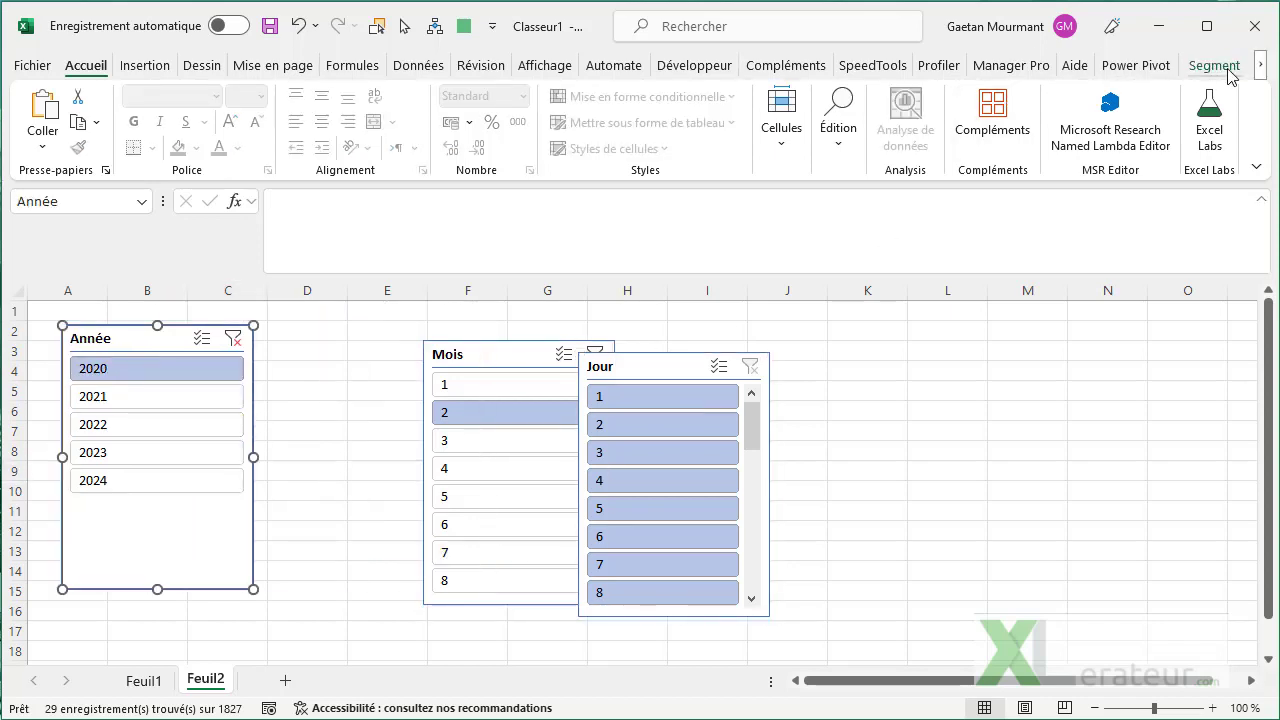
- Lay out the Année slicer in 5 columns, about 7.5 cm wide and just tall enough for its single row of years
left_click(1226, 68)
left_click(1005, 96)
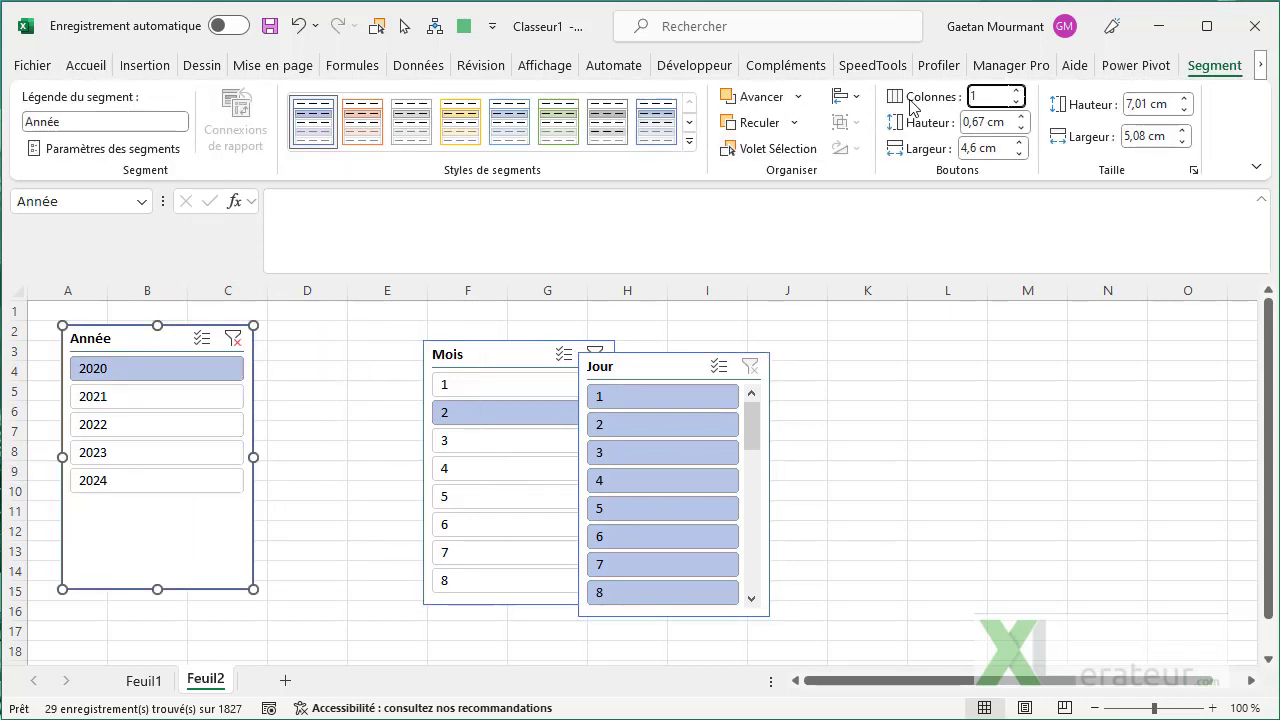
type("5")
key("Return")
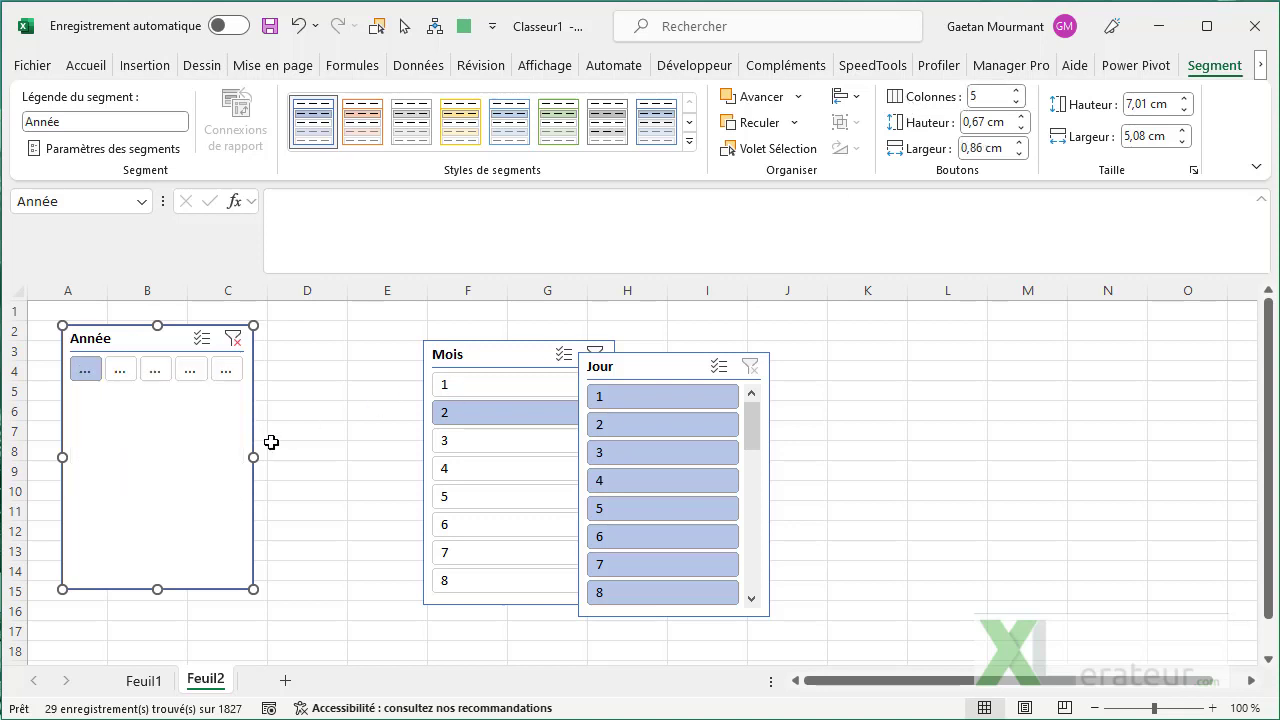
left_click_drag(289, 454, 344, 450)
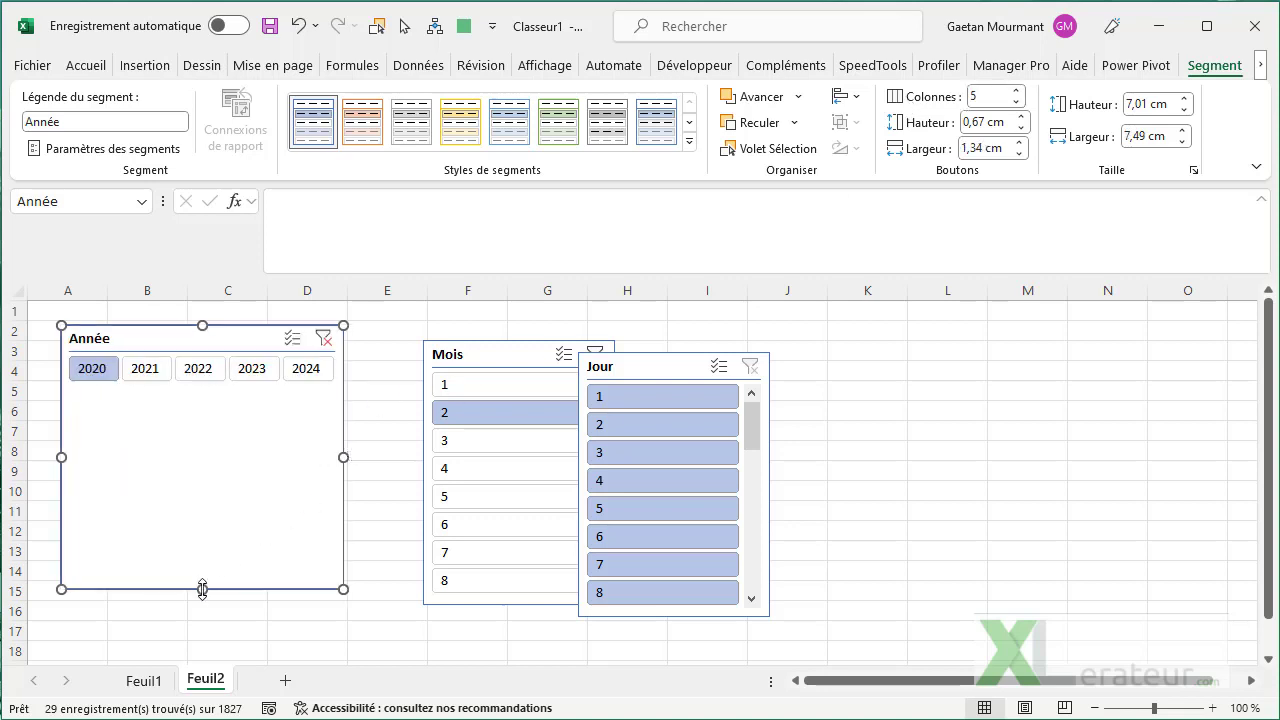
left_click_drag(202, 589, 234, 397)
left_click(331, 489)
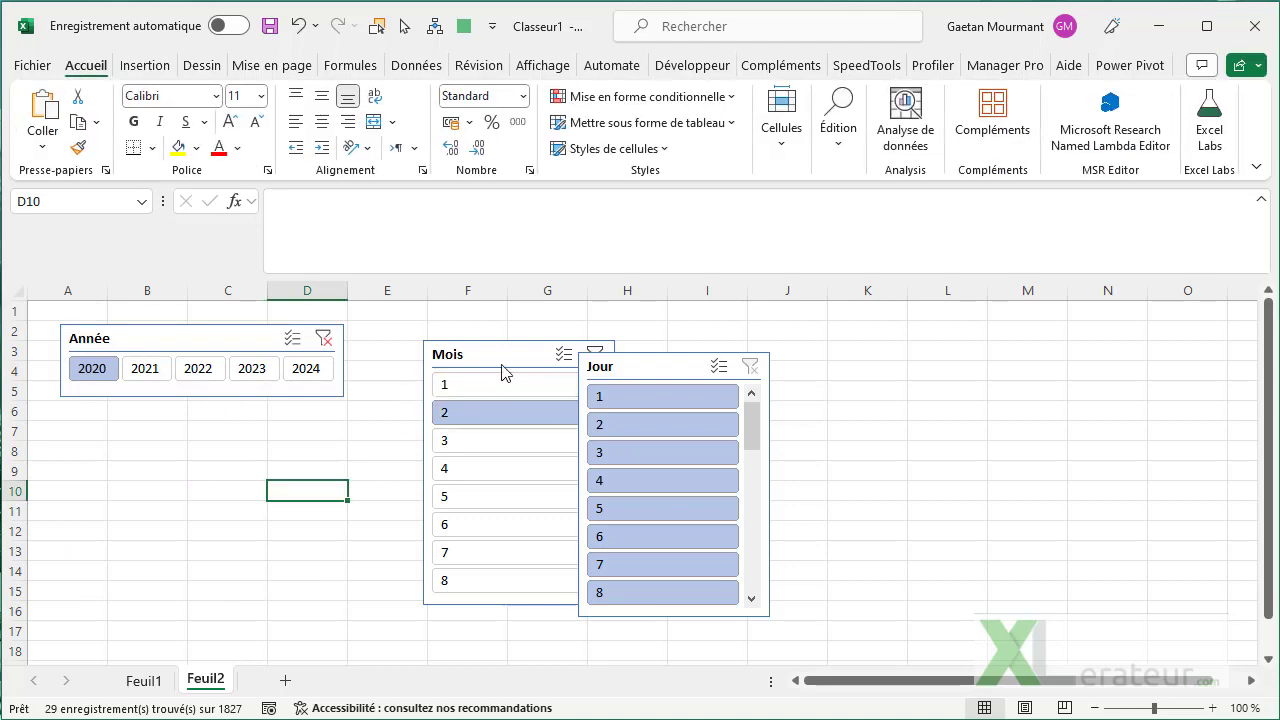
- Place the Mois slicer directly below Année, widen it to about 7.54 cm and arrange its buttons in 6 columns
left_click_drag(502, 372, 139, 436)
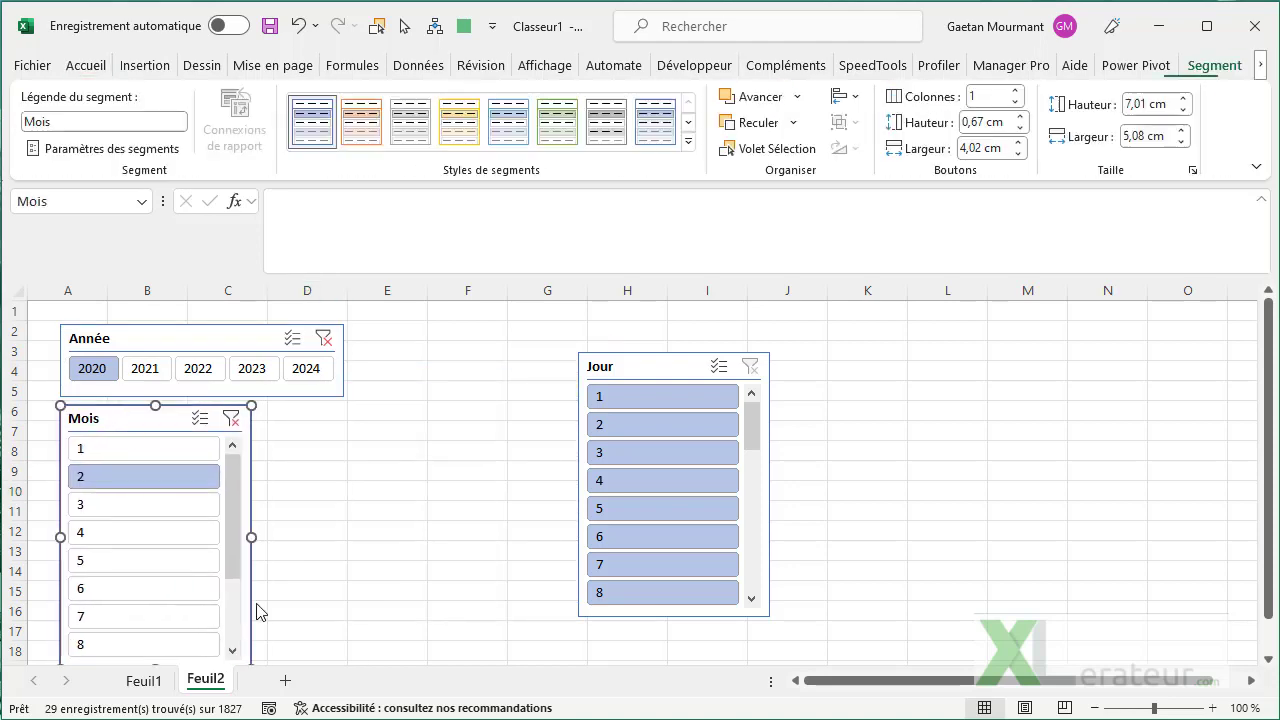
left_click_drag(251, 537, 344, 523)
left_click(985, 97)
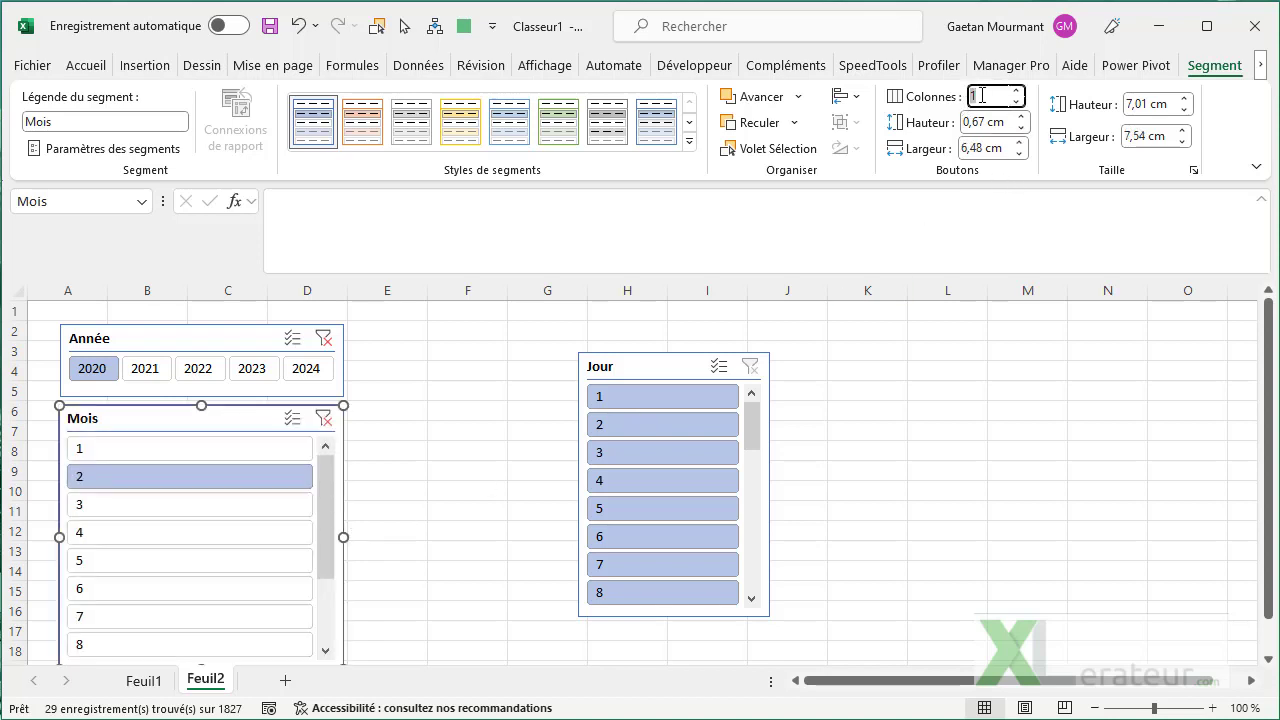
type("6")
key("Return")
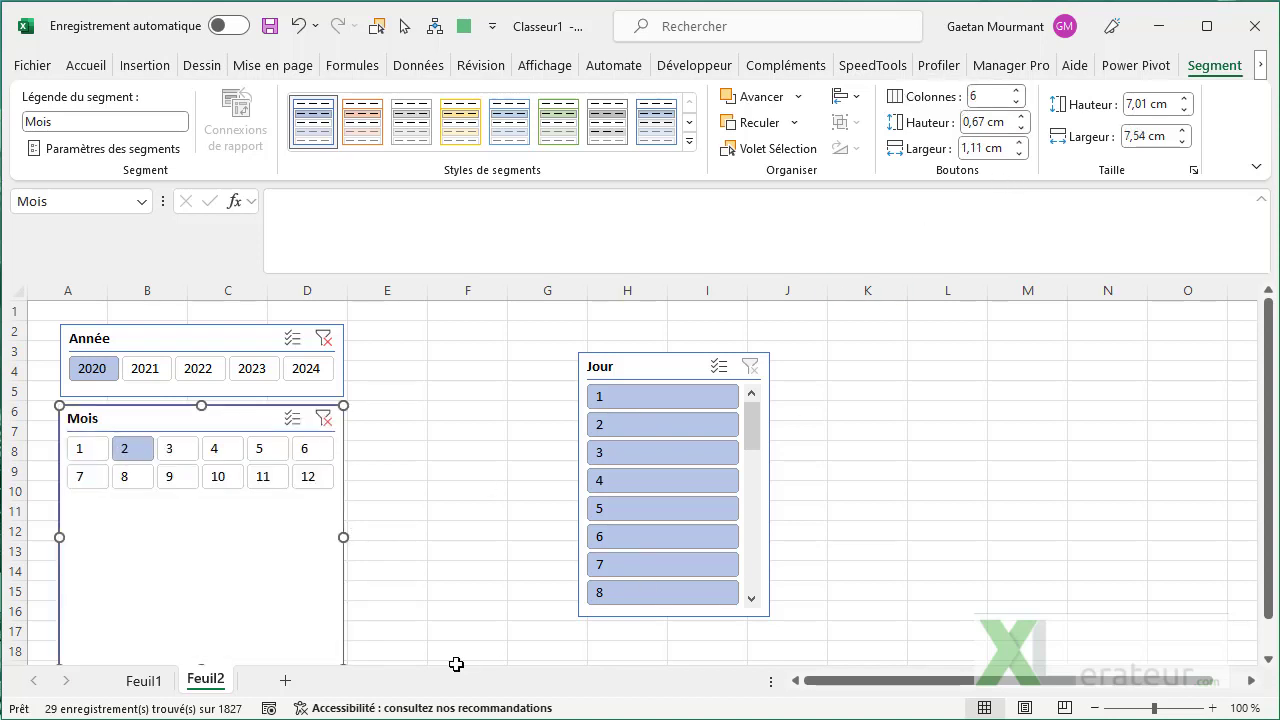
- Shorten the Mois slicer so that it just fits its two rows of month buttons
left_click(378, 582)
scroll(249, 651, "down", 2)
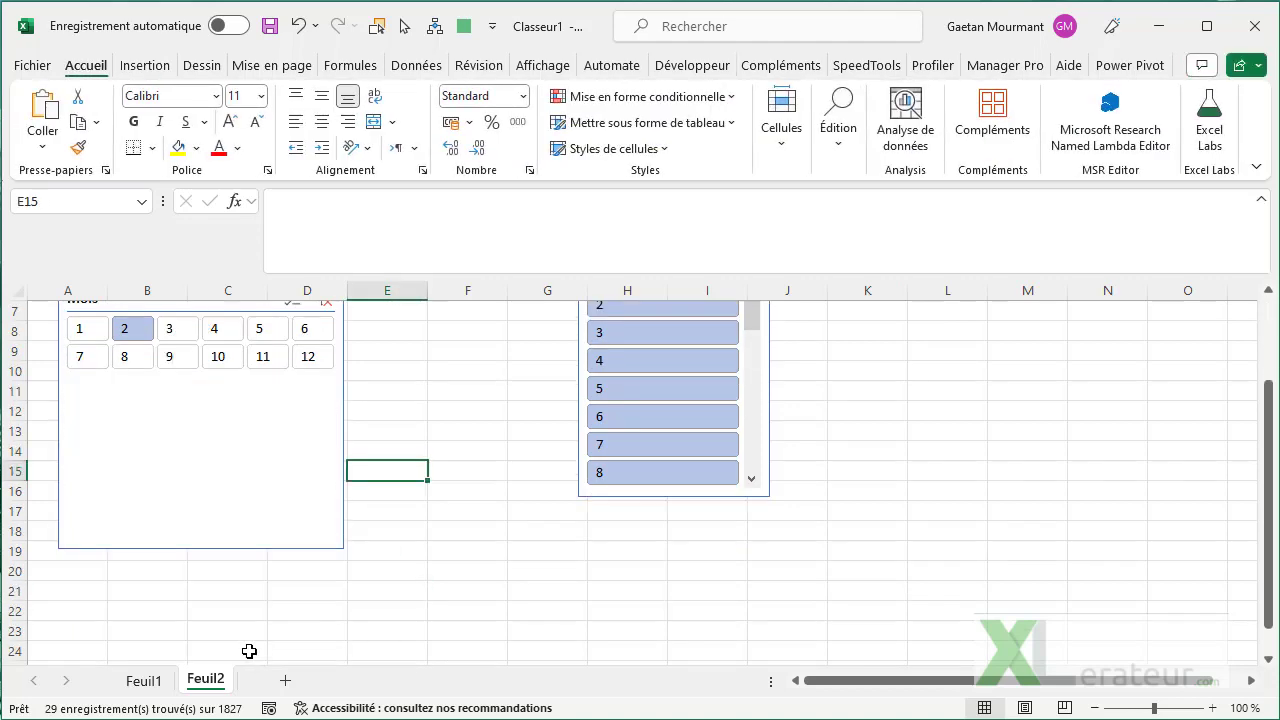
left_click(203, 549)
left_click_drag(203, 549, 206, 380)
left_click(462, 411)
- Place the Jour slicer beside the other two from column E and align the Année and Mois slicers against its edge
scroll(419, 500, "up", 2)
left_click_drag(622, 366, 390, 334)
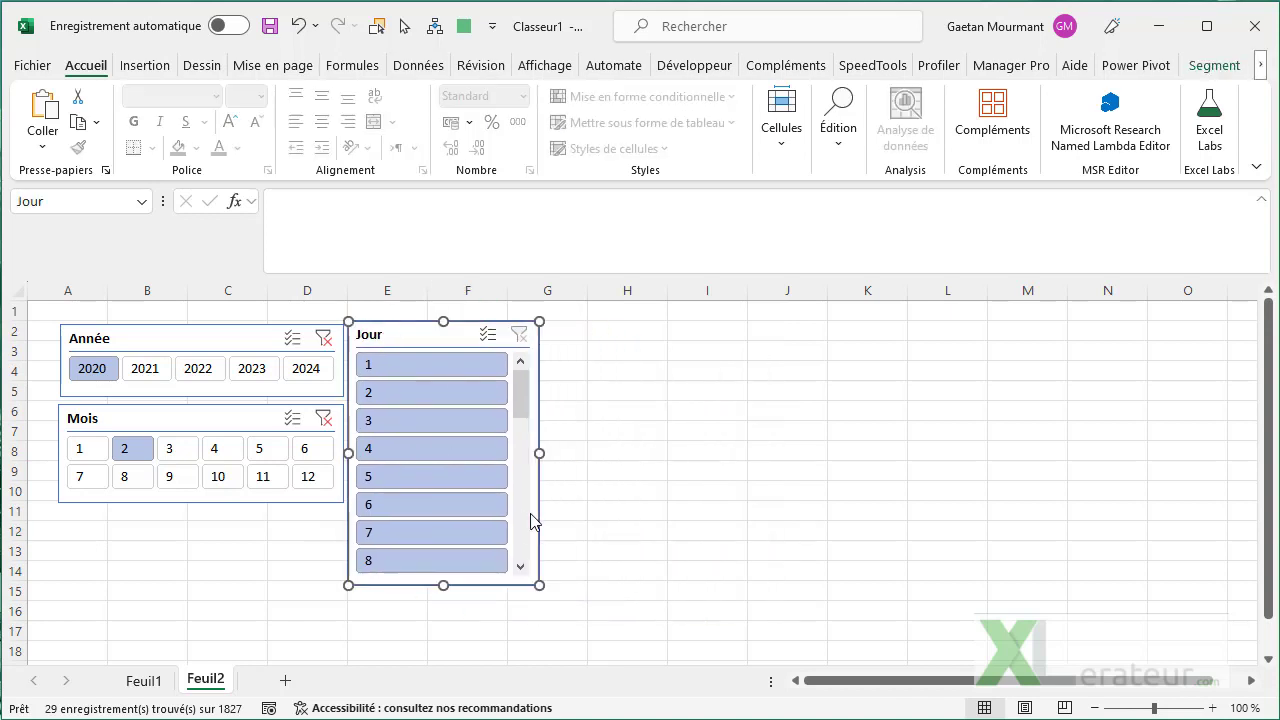
left_click_drag(201, 335, 206, 331)
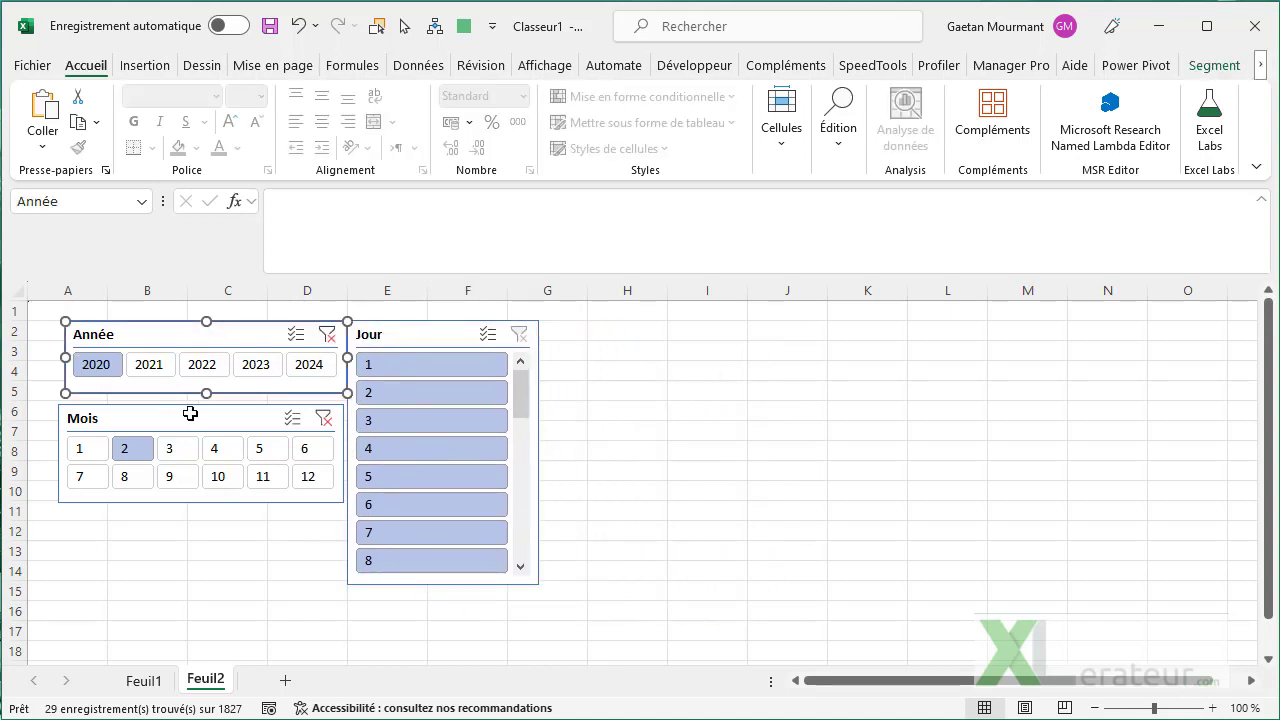
left_click_drag(212, 409, 216, 405)
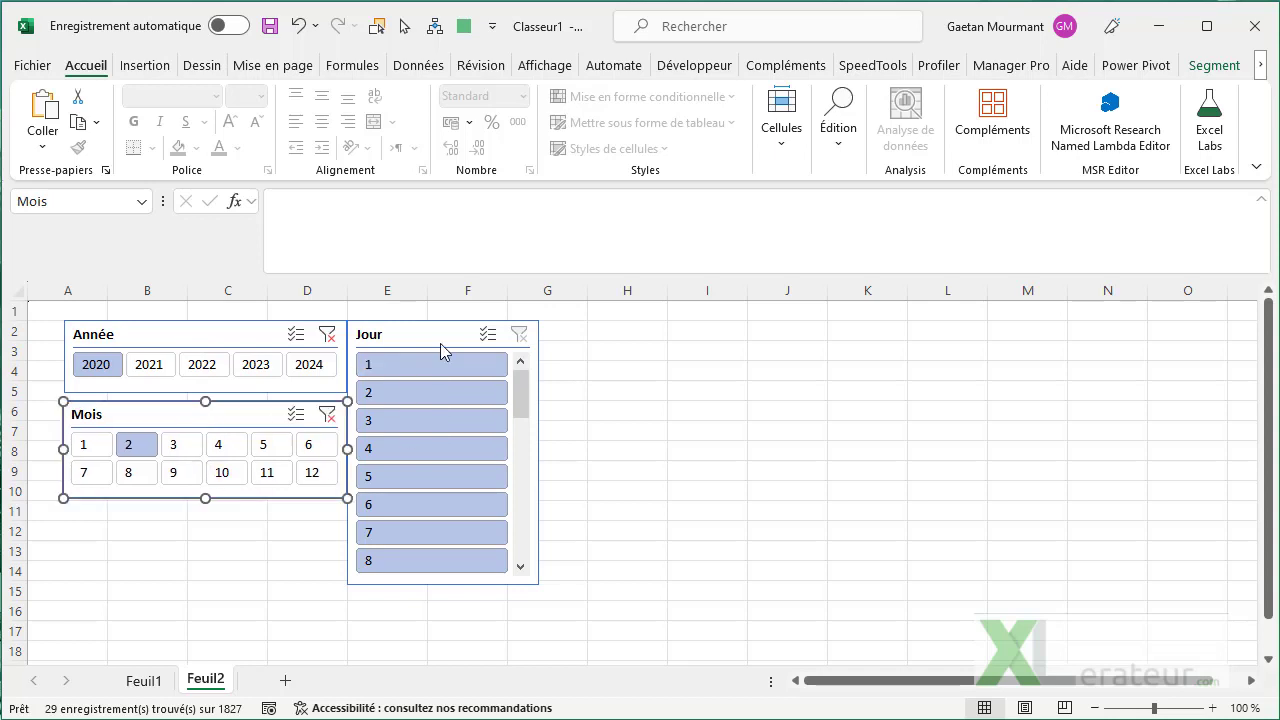
- Widen the Jour slicer to about 8.97 cm and shorten it so its lower edge lines up with the Mois slicer
mouse_move(435, 339)
left_mouse_down()
mouse_move(453, 338)
mouse_move(441, 339)
left_mouse_up()
left_click_drag(545, 587, 690, 506)
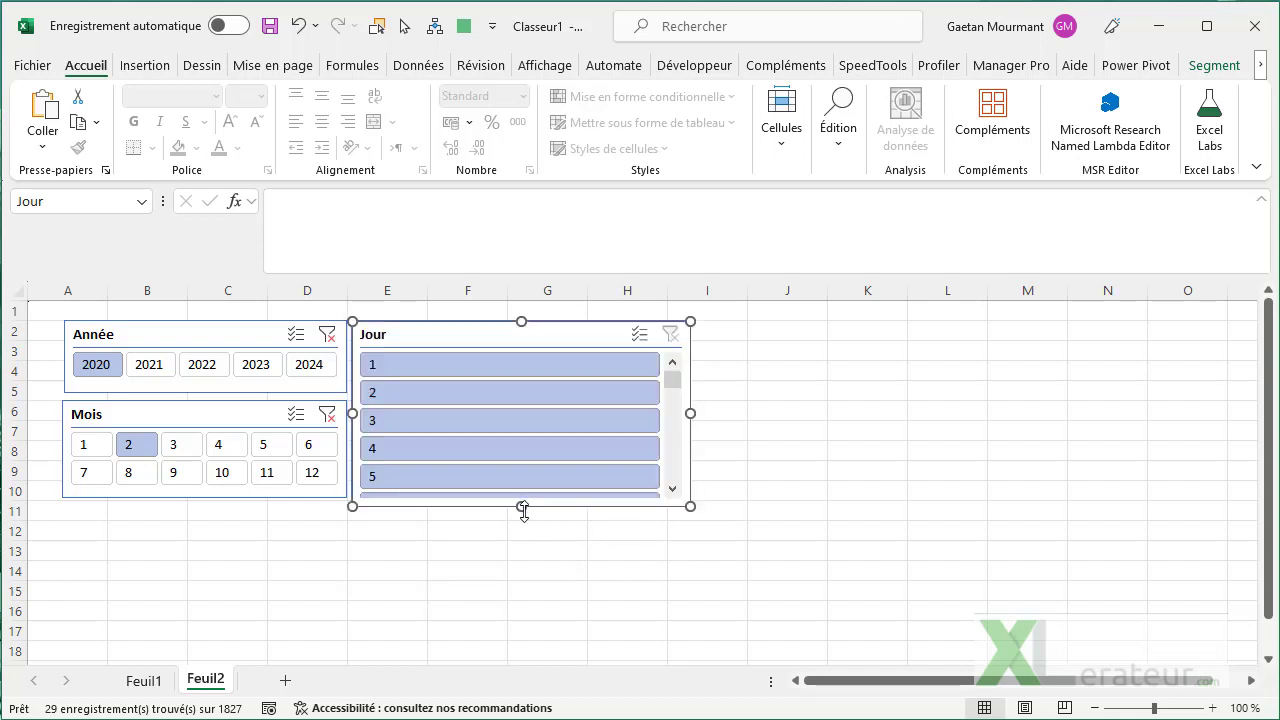
left_click_drag(523, 510, 524, 497)
left_click(434, 588)
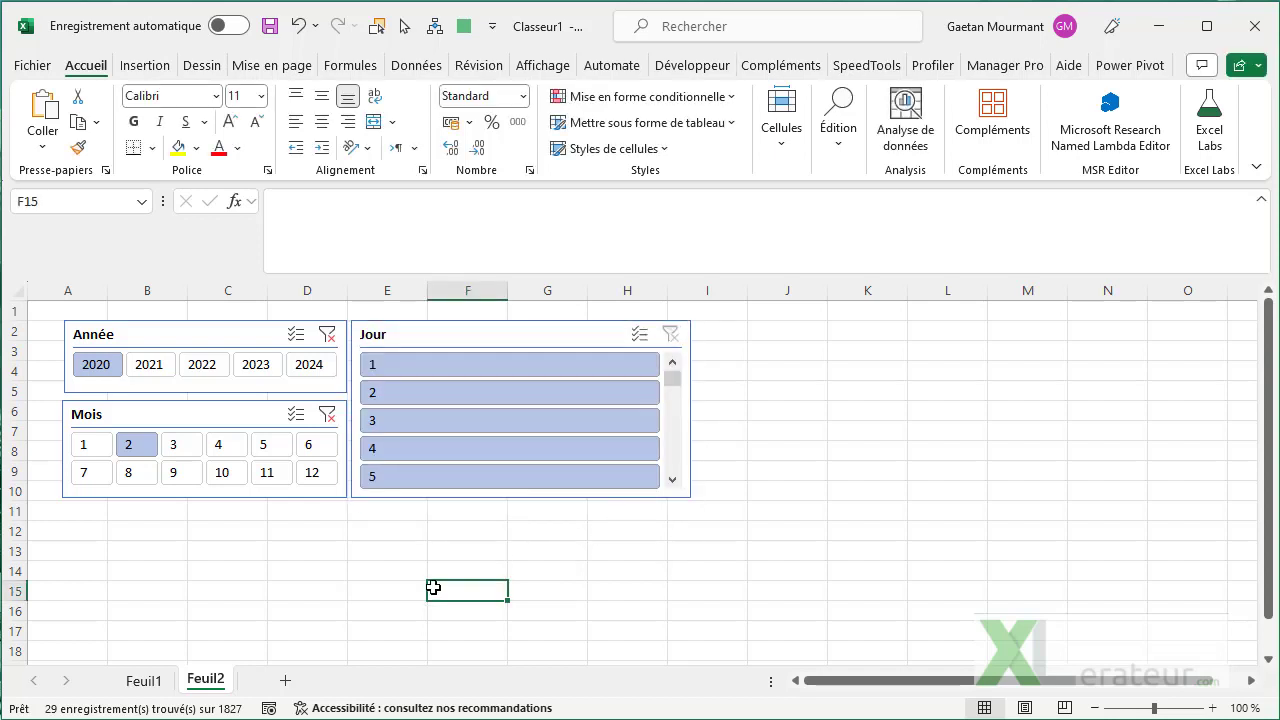
left_click(197, 497)
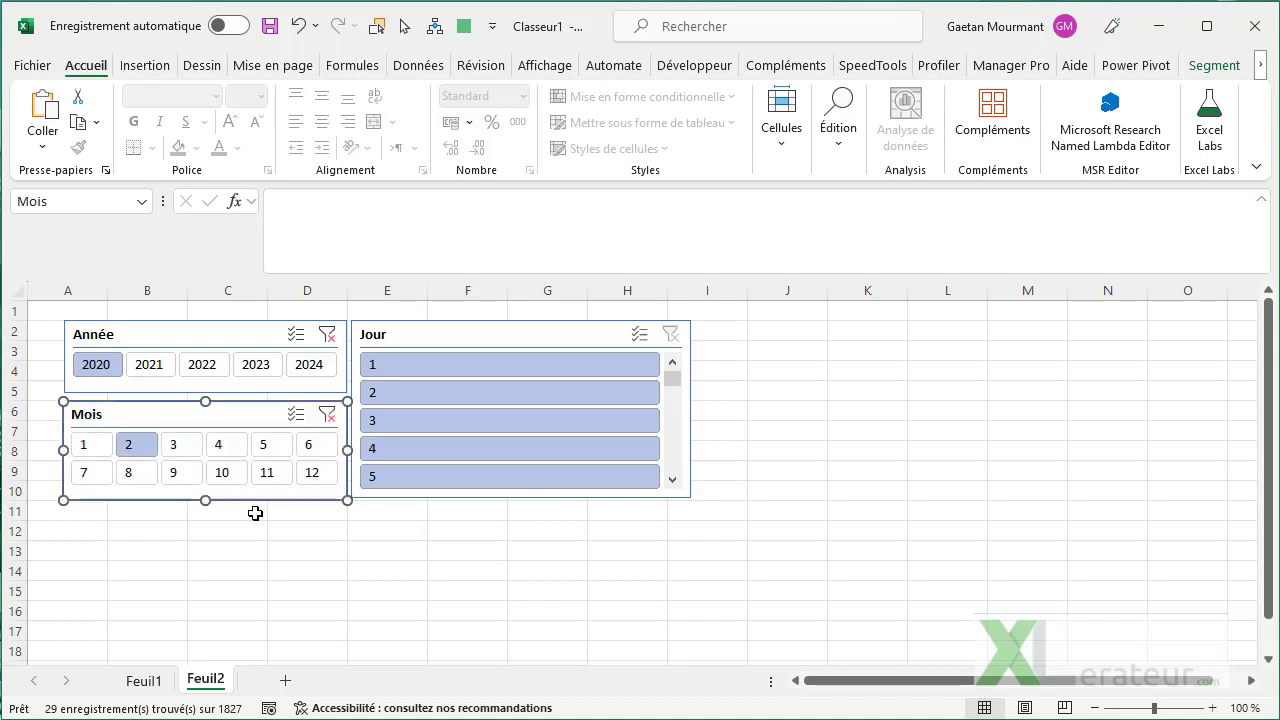
left_click(459, 496)
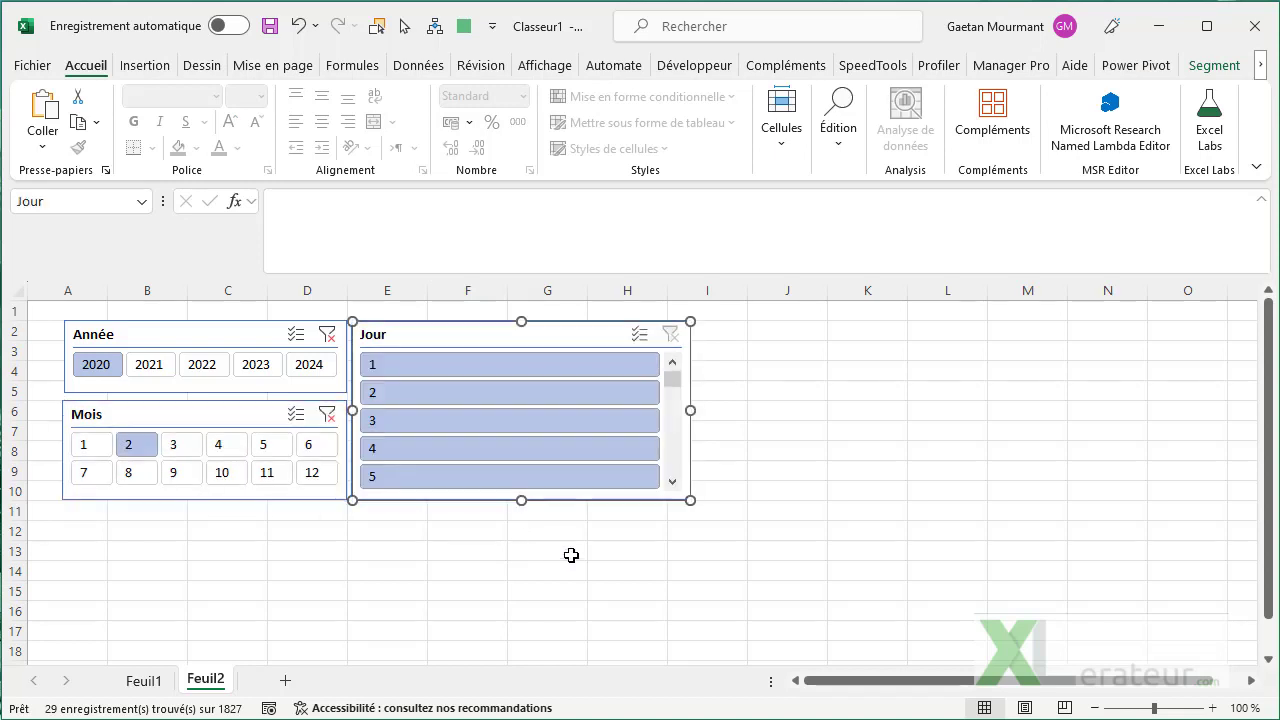
left_click(571, 554)
- Arrange the Jour slicer's buttons in 10 columns and widen the slicer to about 10.45 cm so the two-digit days fit
left_click(467, 335)
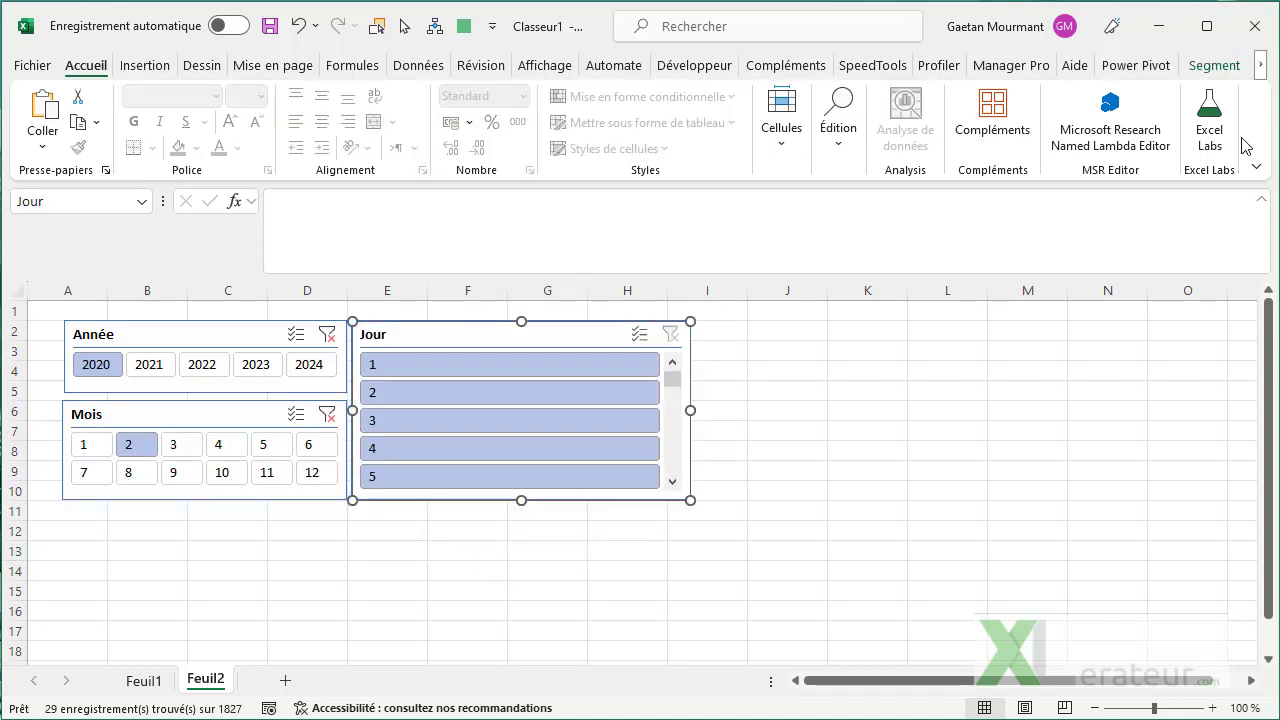
left_click(1211, 64)
left_click(1016, 91)
left_click(1016, 91)
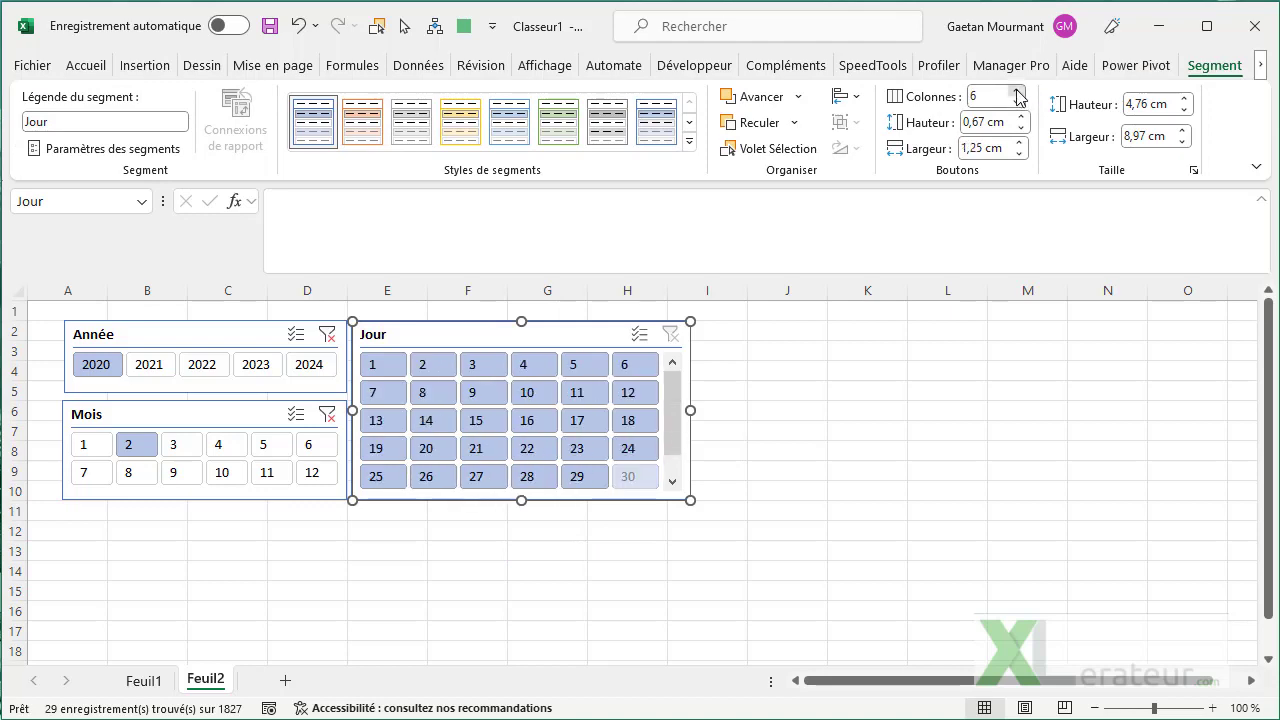
left_click(1016, 91)
left_click(1016, 91)
left_click(881, 329)
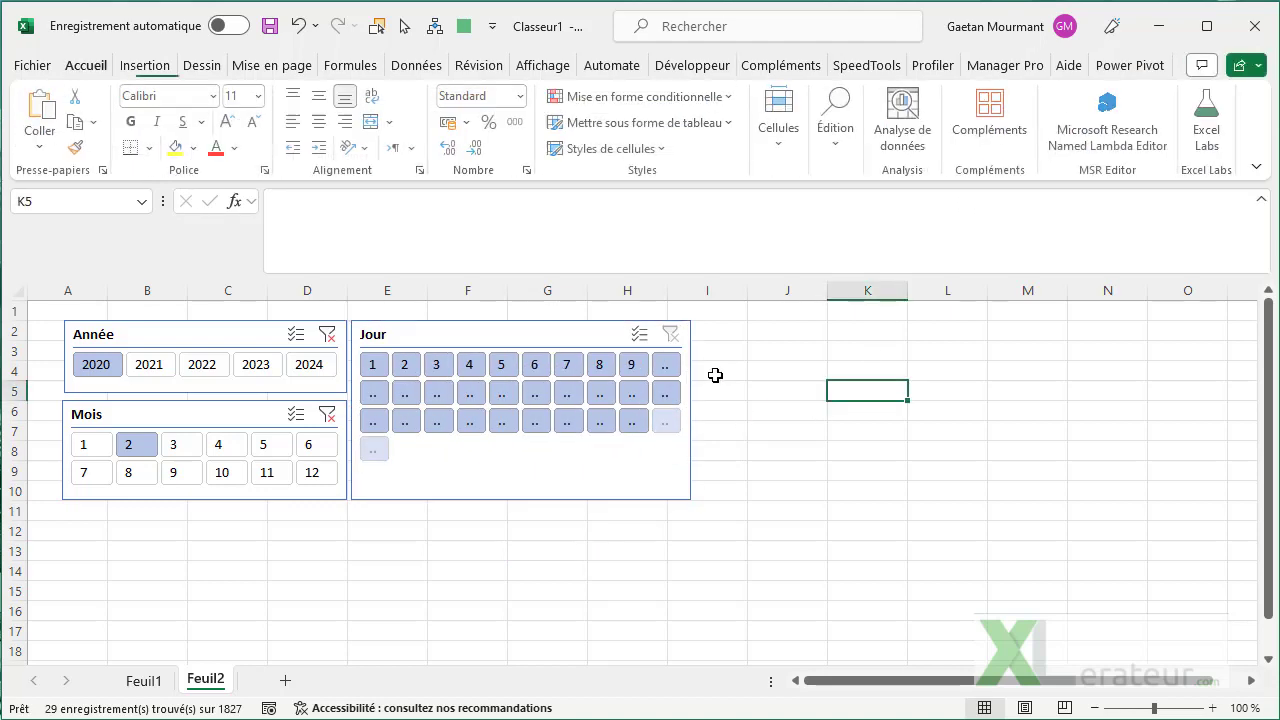
left_click(694, 412)
left_click_drag(703, 407, 745, 410)
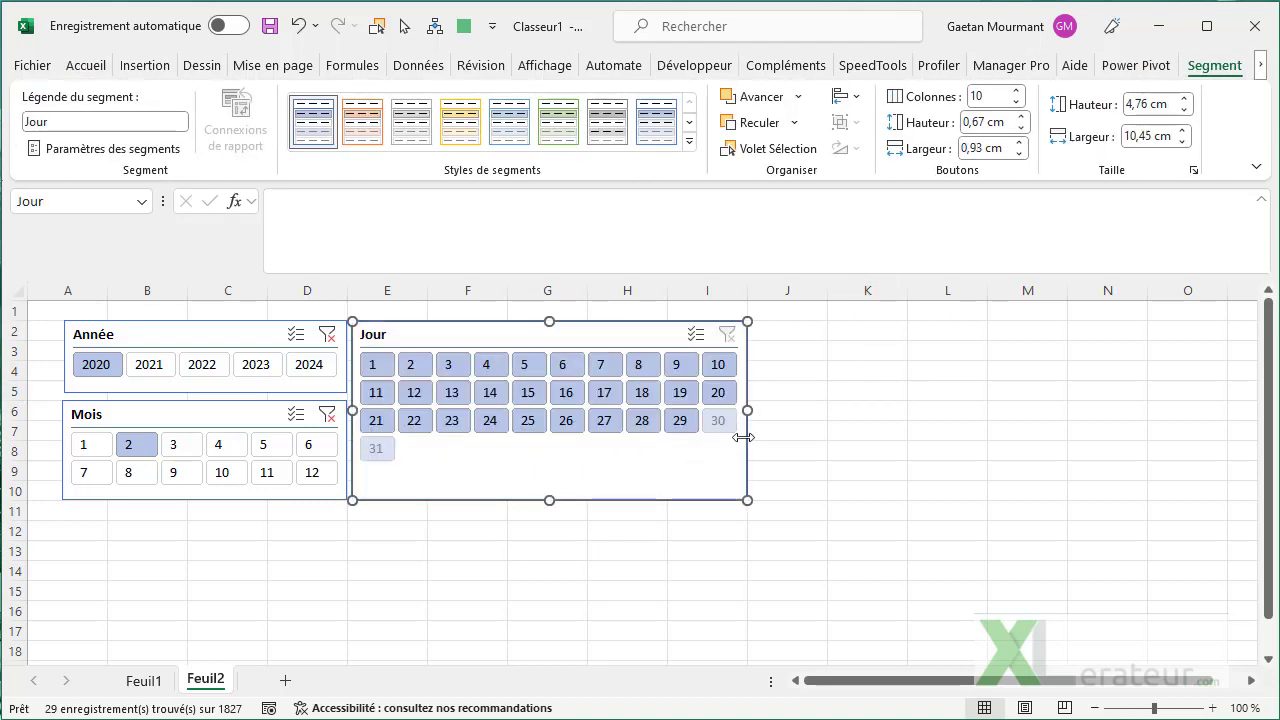
left_click(944, 468)
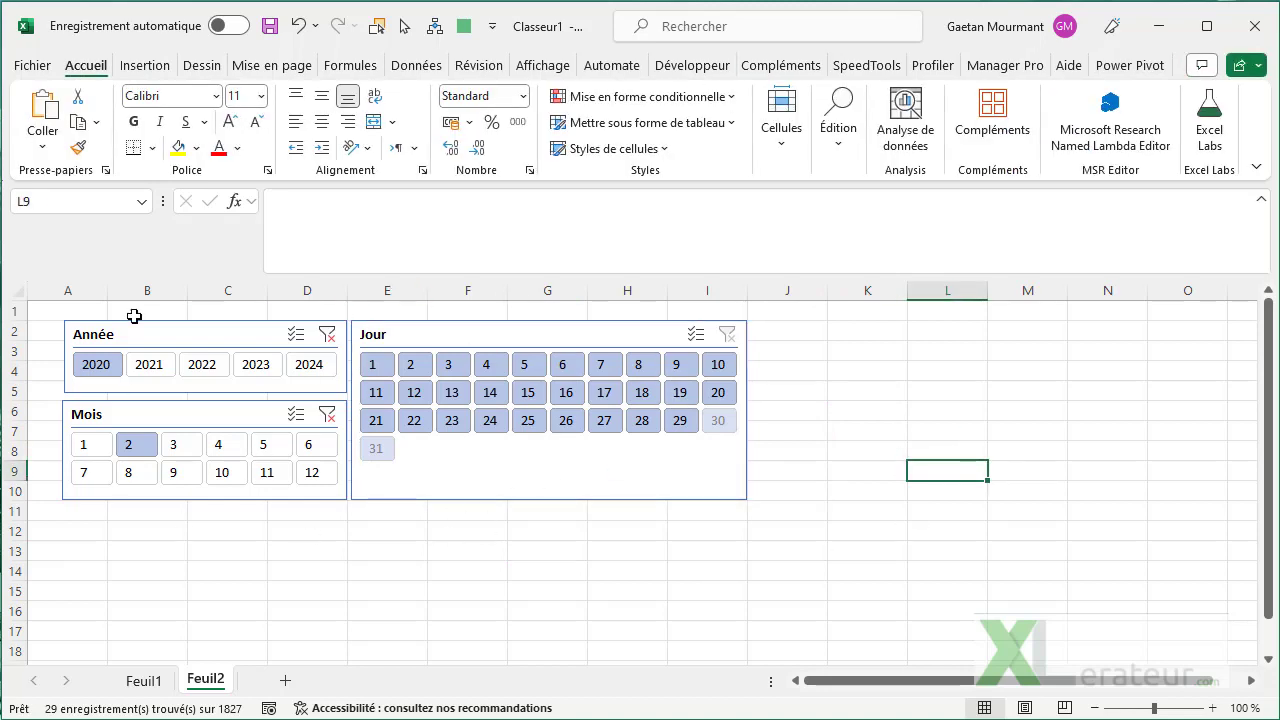
- Adjust the outer edge of the Mois slicer so that it lines up with the Année slicer above it
left_click(83, 418)
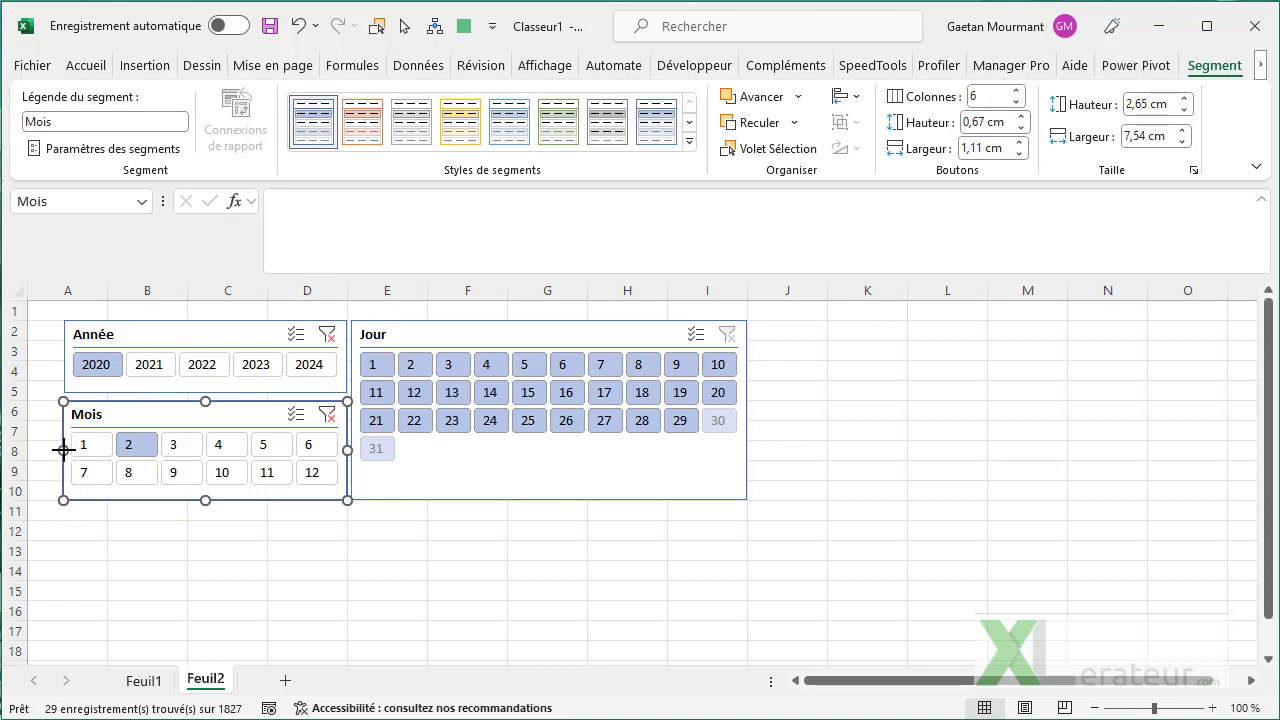
left_click(226, 589)
left_click(134, 340)
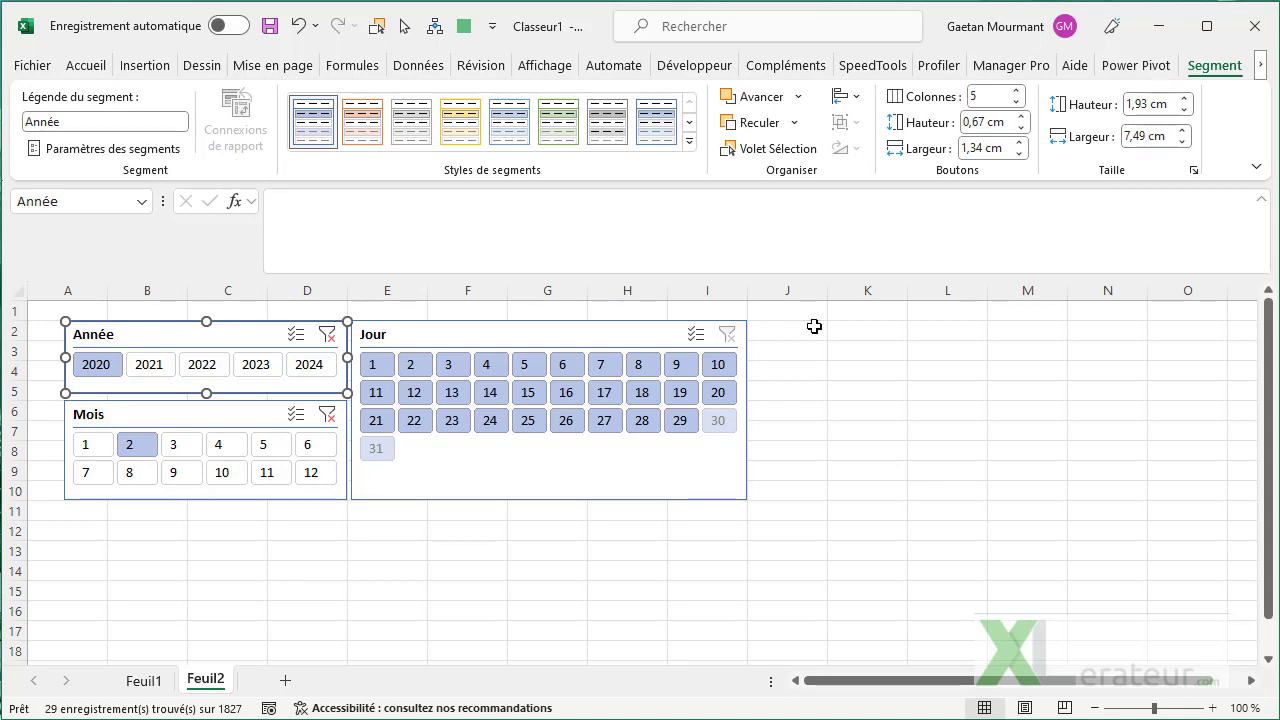
left_click(175, 418)
left_click(480, 591)
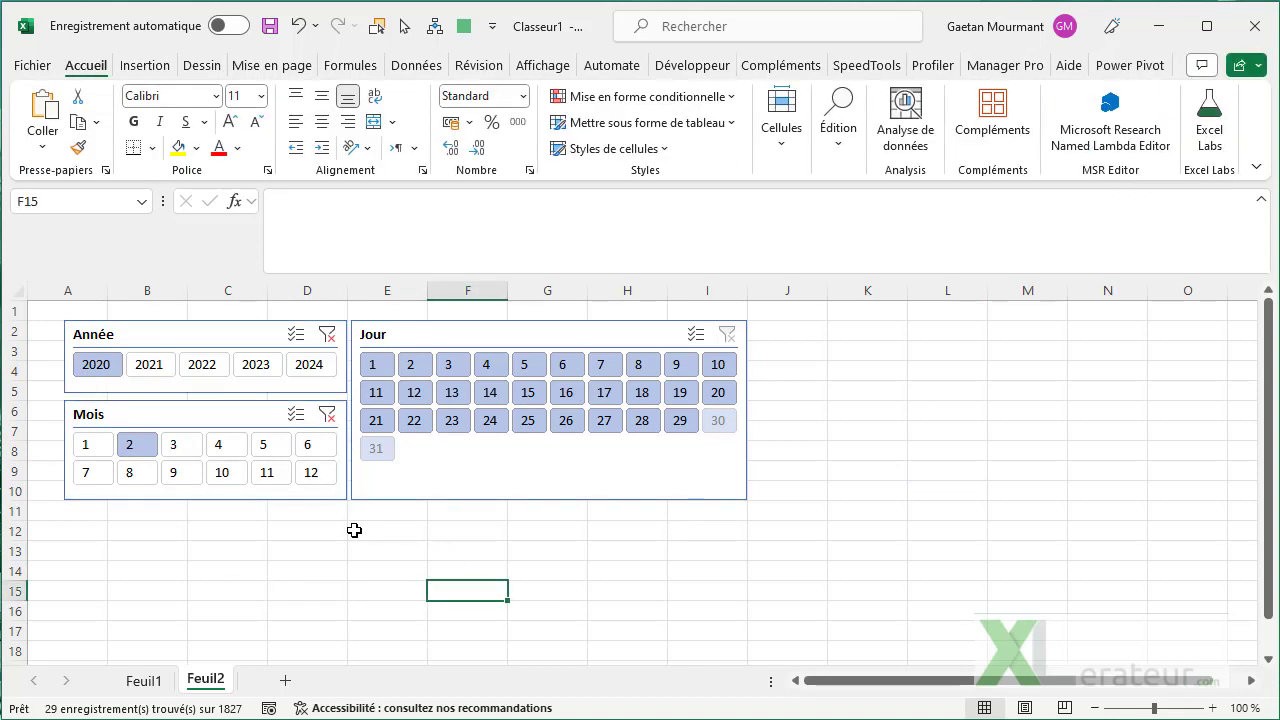
- Start a FILTRE formula in cell C13, below the slicers on Feuil2
left_click(240, 545)
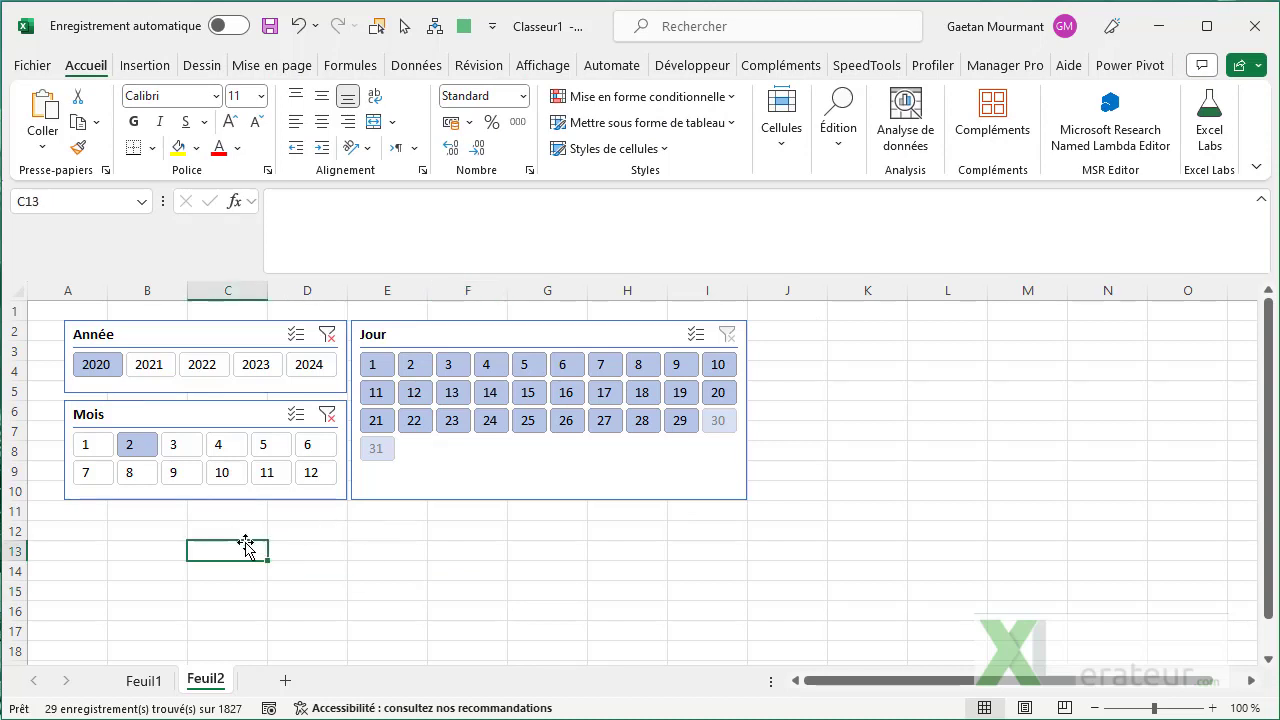
type("=let(")
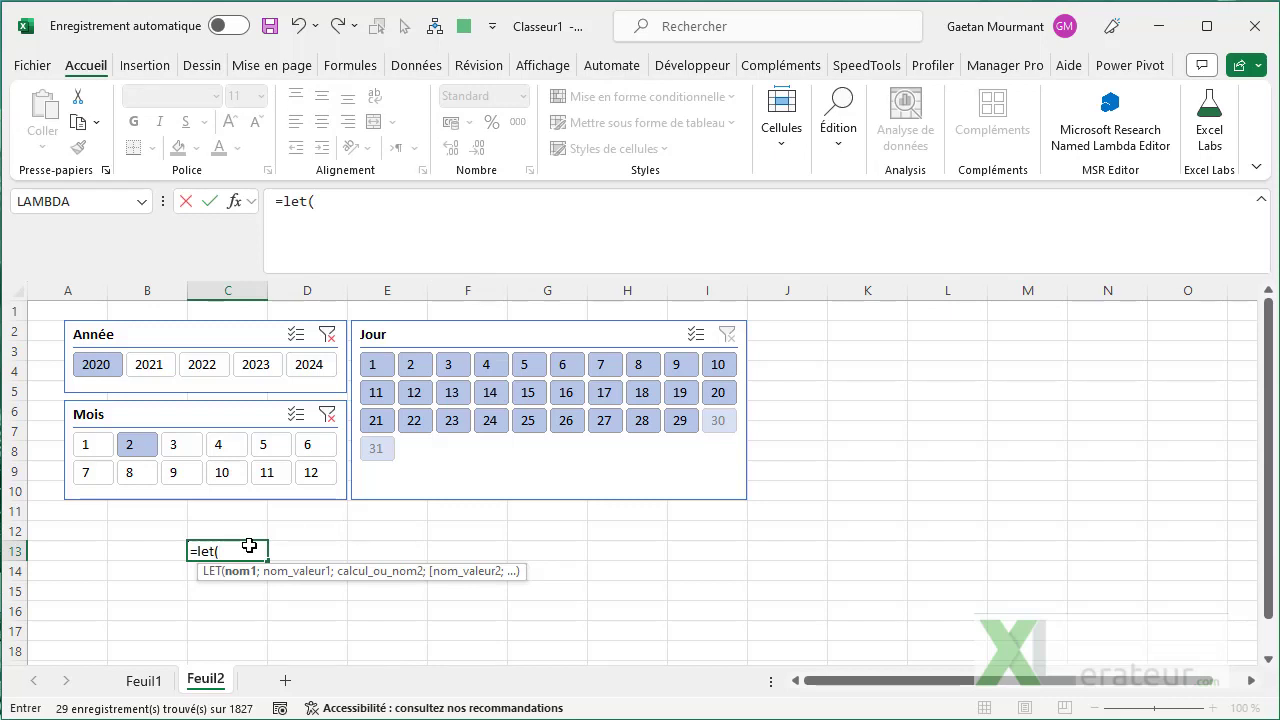
key("Escape")
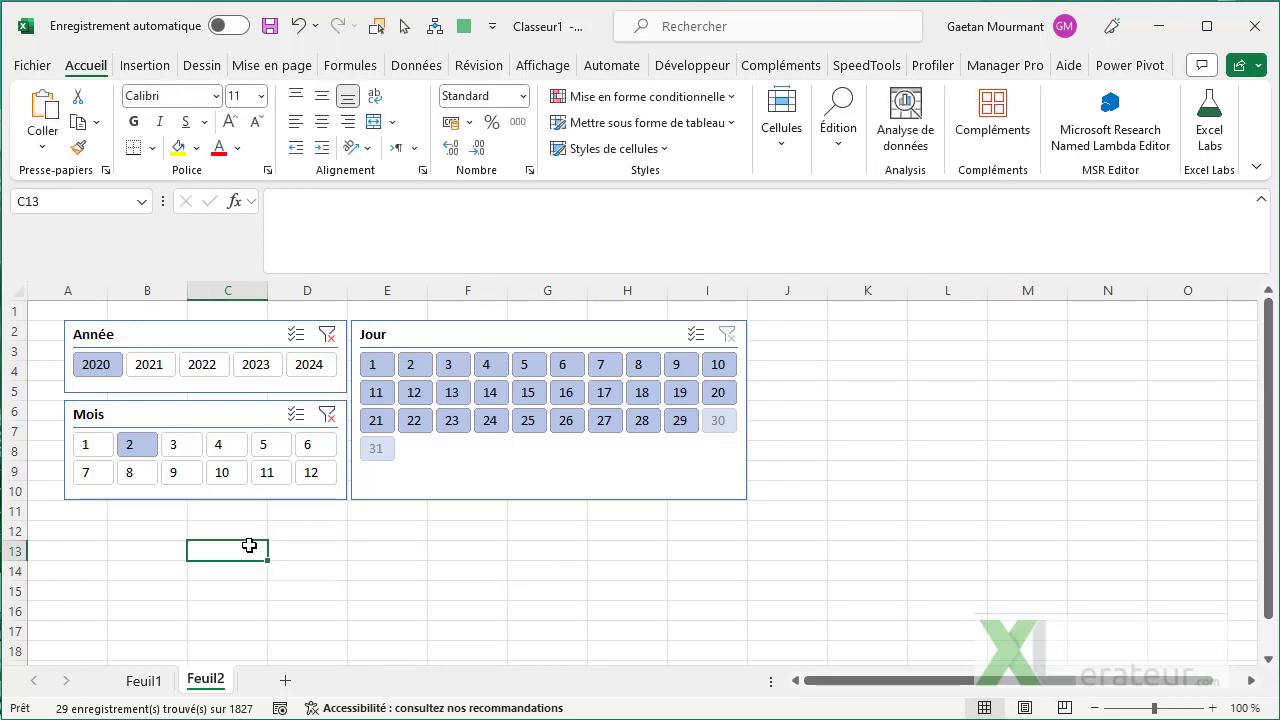
type("=filtre(")
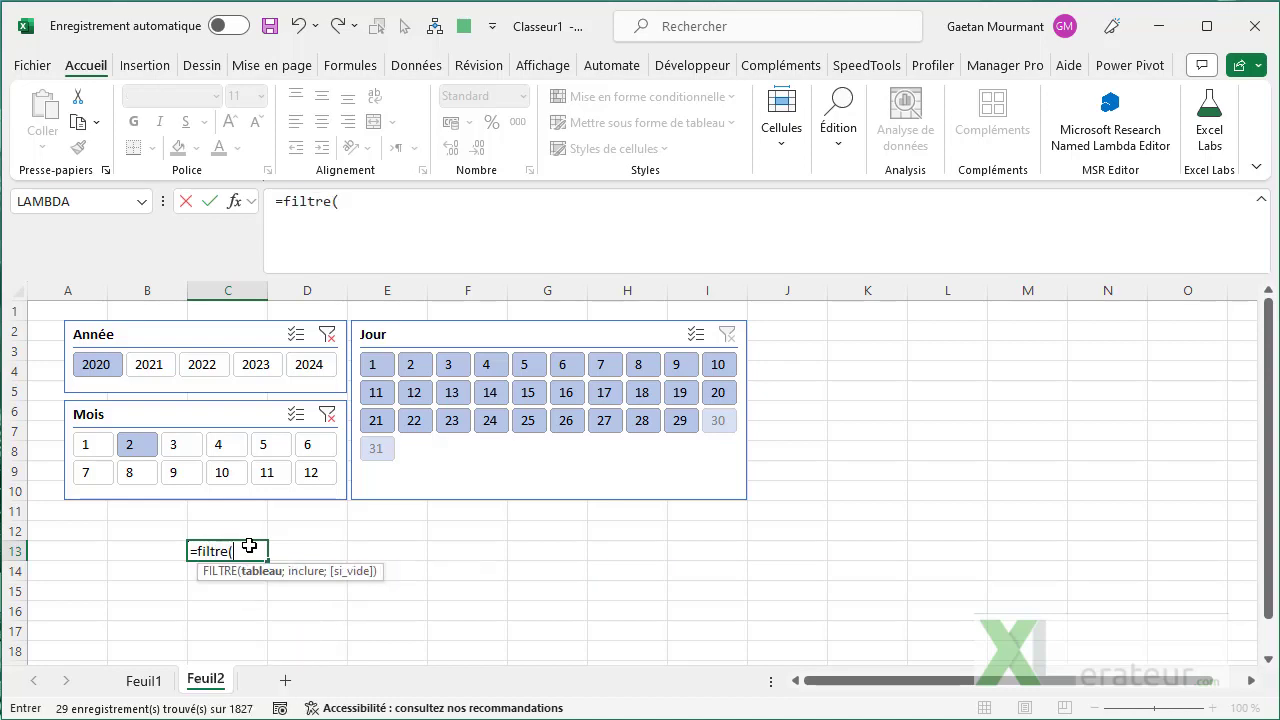
left_click(149, 684)
left_click(150, 477)
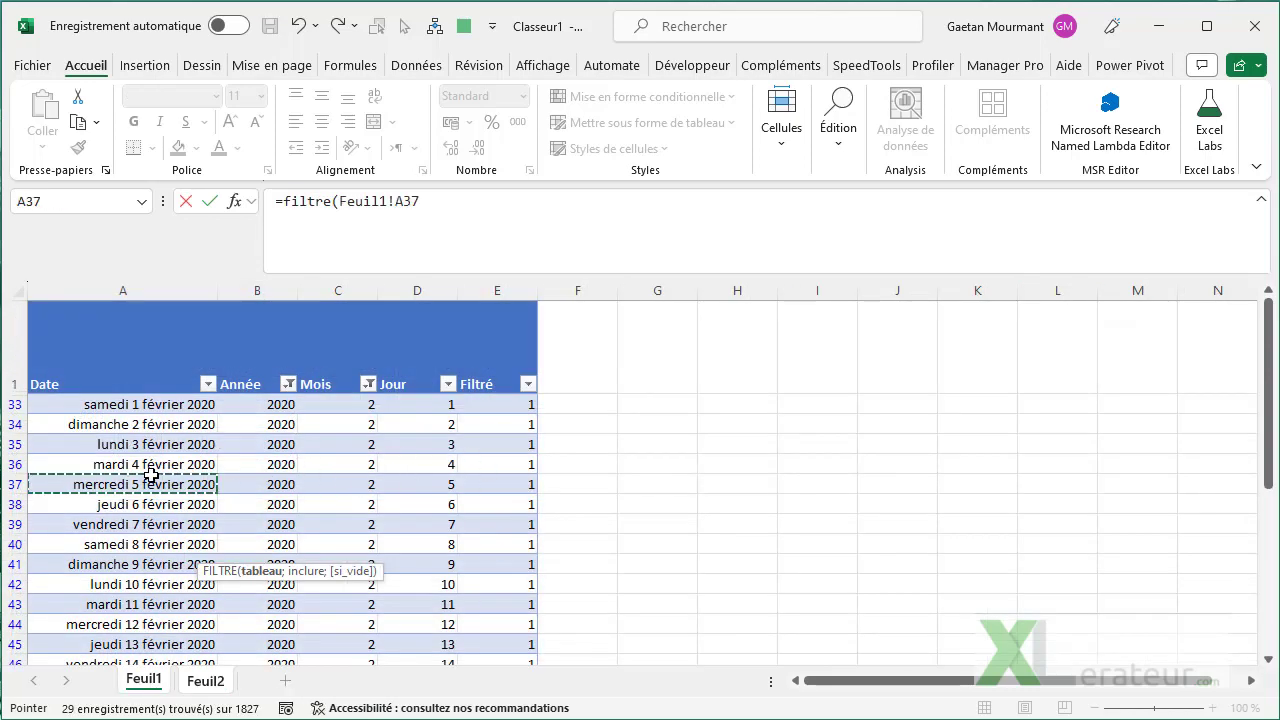
key("ctrl+space")
key("F8")
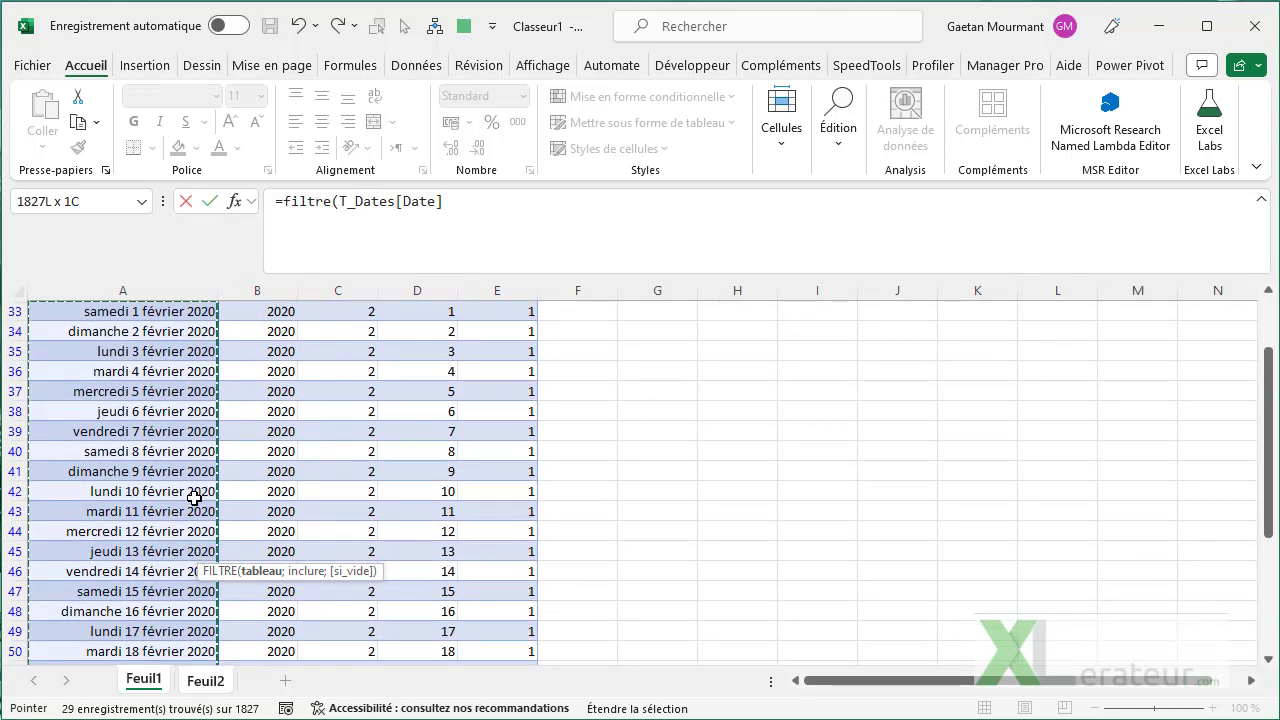
key("BackSpace")
key("Tab")
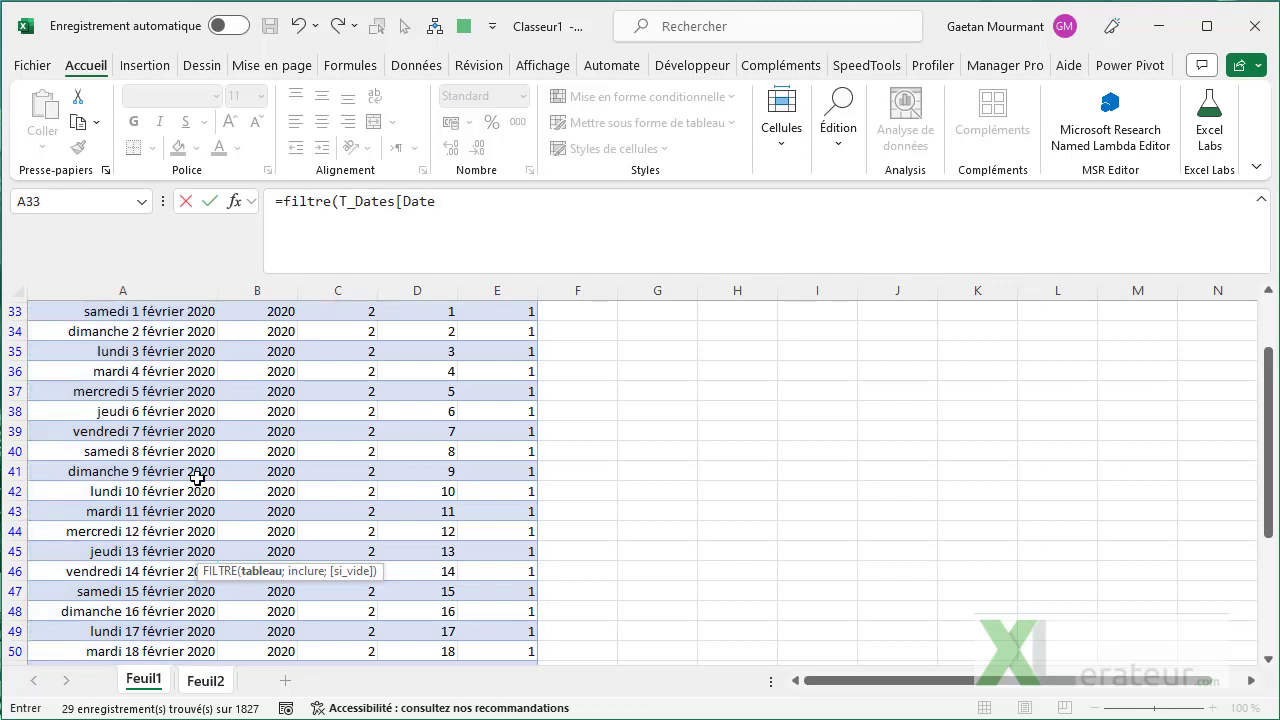
left_click_drag(341, 200, 548, 190)
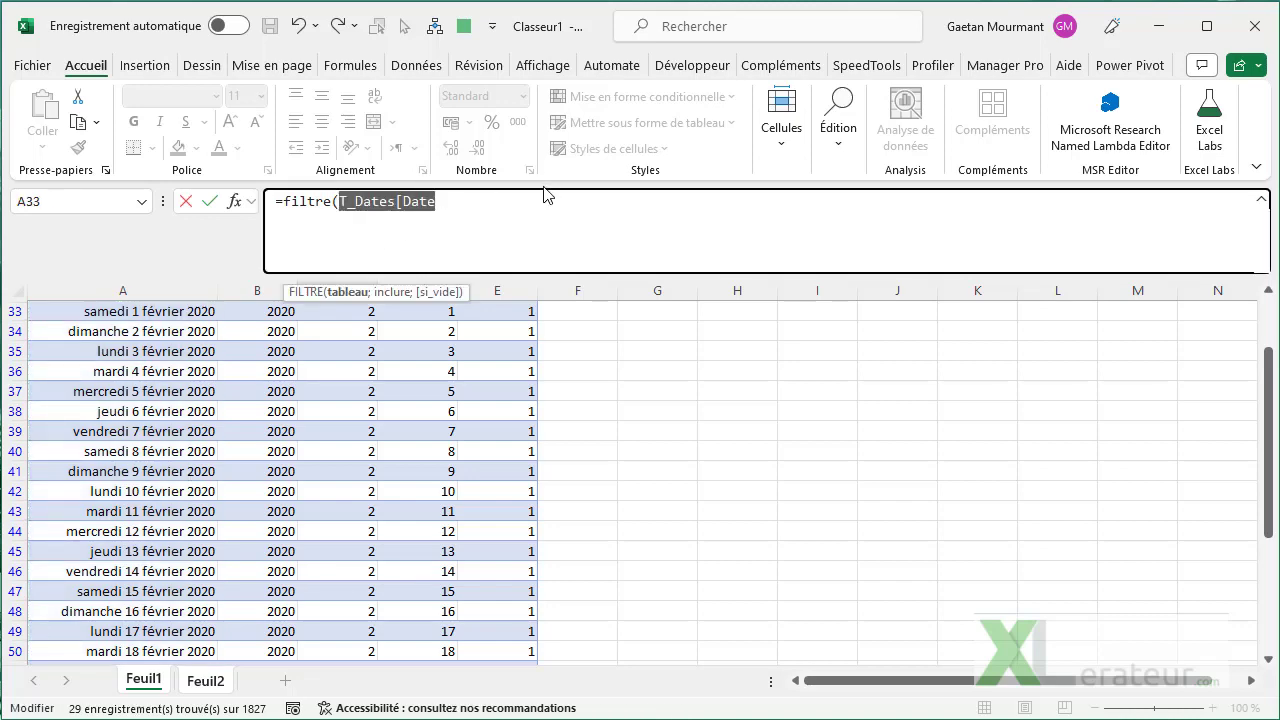
key("Delete")
- Complete the FILTRE formula with the T_Dates[Date] column as the array and the T_Dates[Filtré] column from Feuil1 as the criterion
key("ctrl+Page_Down")
left_click(143, 681)
left_click(100, 491)
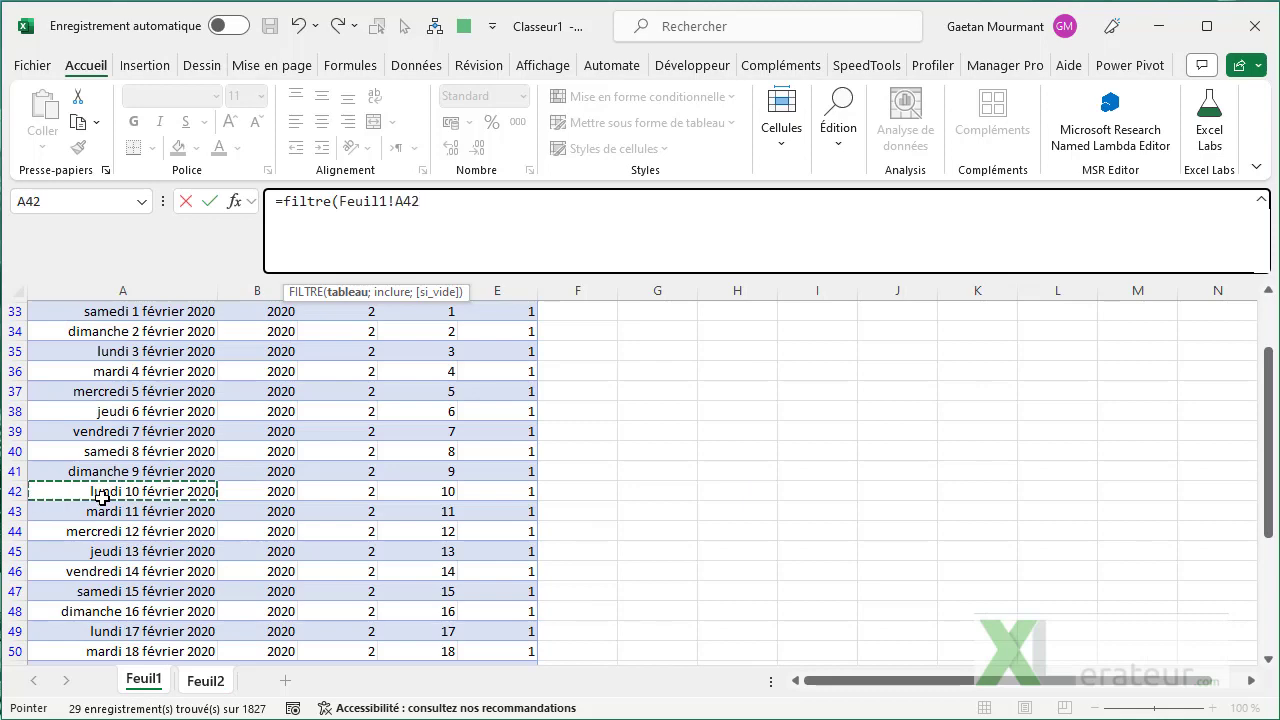
key("ctrl+space")
type(";")
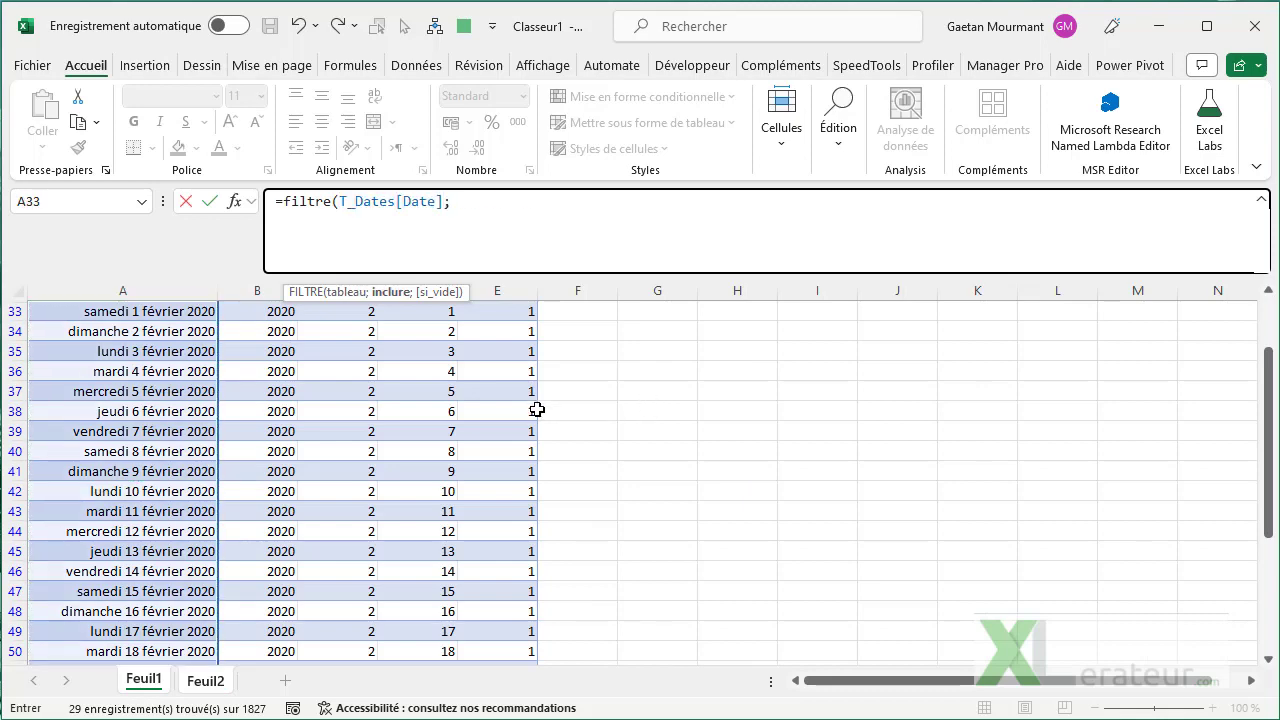
left_click(537, 409)
key("ctrl+space")
key("Return")
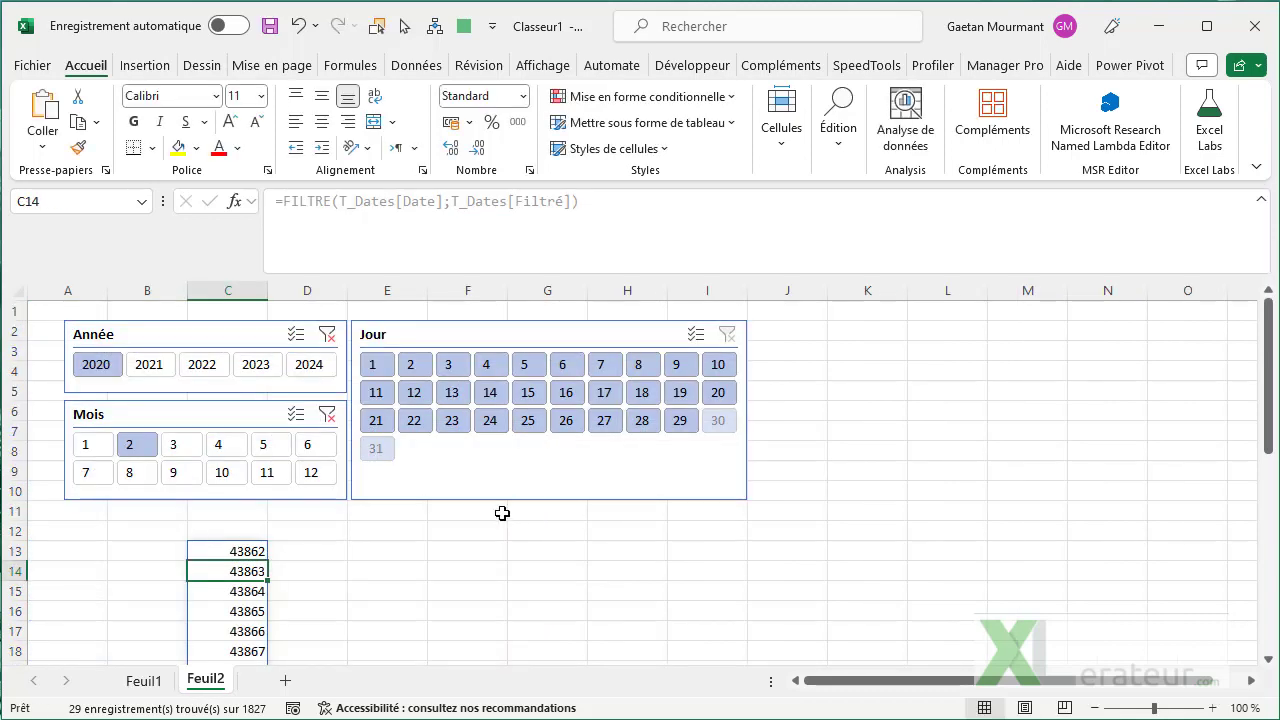
- Format column C, which holds the filtered dates, as short dates (Date courte)
left_click(245, 550)
left_click(245, 290)
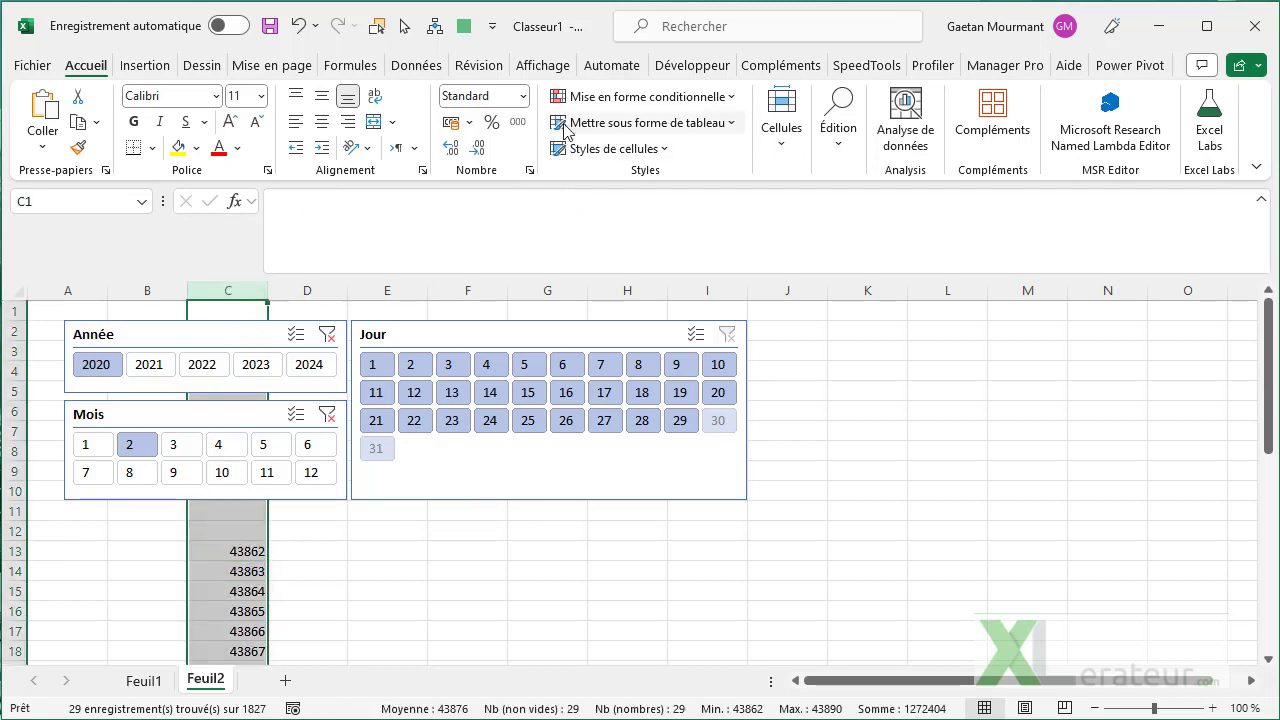
left_click(522, 96)
left_click(540, 325)
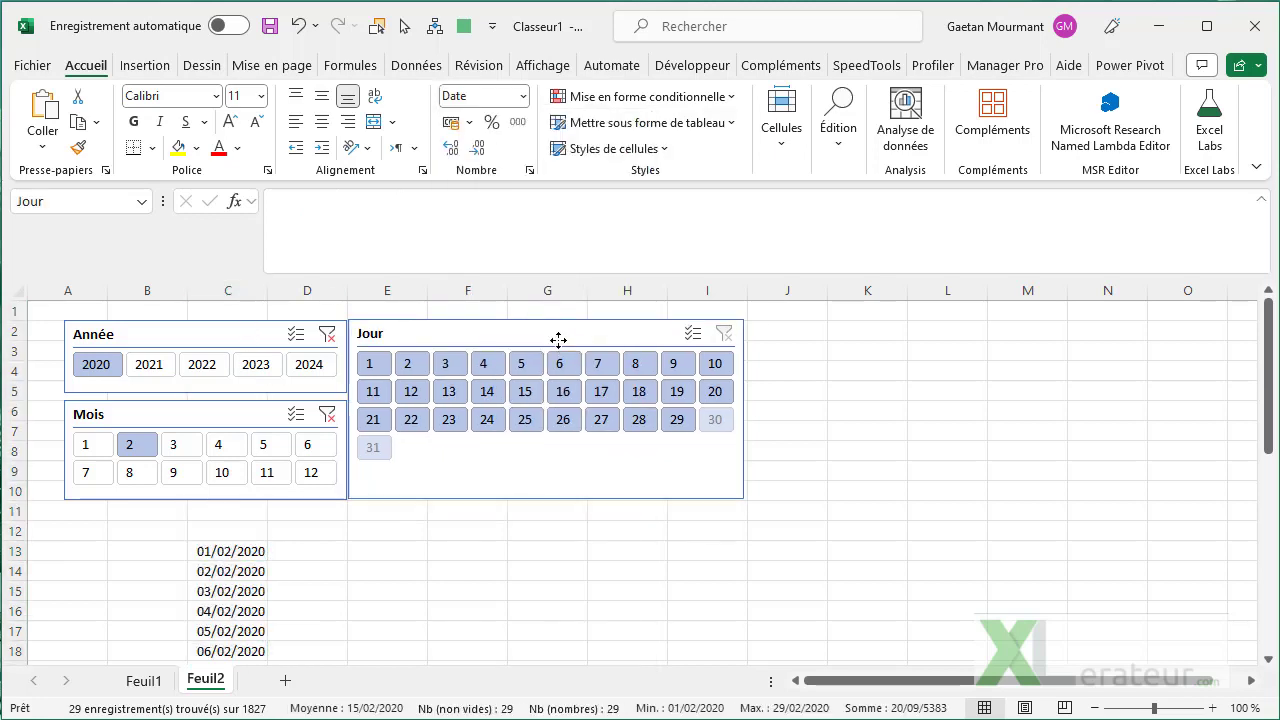
left_click(557, 343)
left_click_drag(457, 507, 460, 508)
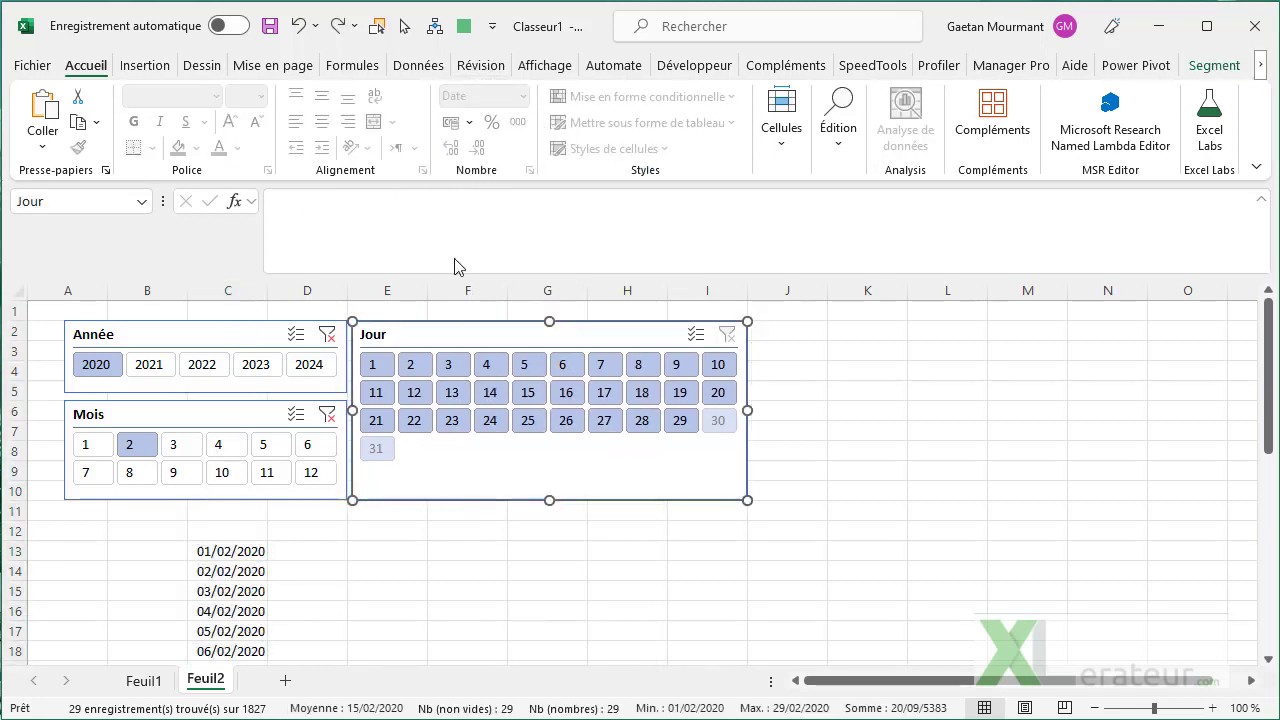
- Format column C on Feuil2 as long dates (Date longue)
left_click(229, 294)
left_click(522, 96)
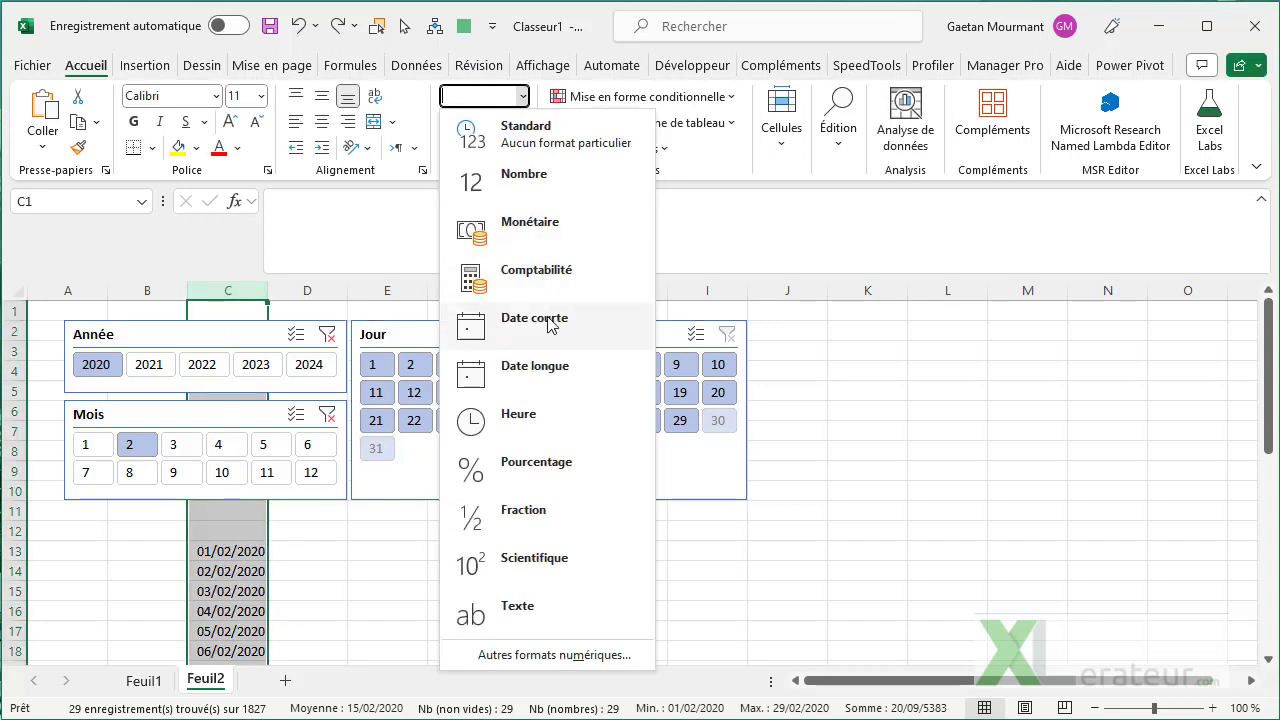
left_click(475, 287)
left_click(104, 551)
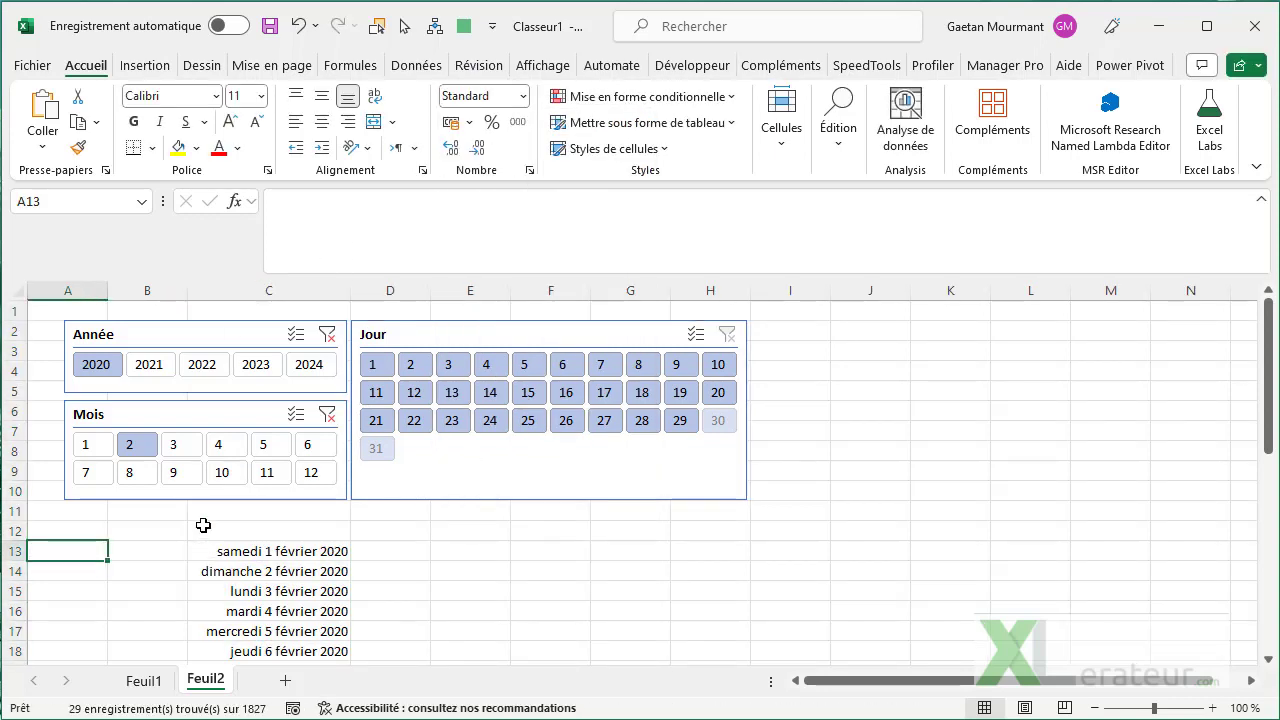
left_click(174, 530)
- Wrap the C13 formula in LET, assigning the FILTRE expression to the variable resultat1
left_click(304, 547)
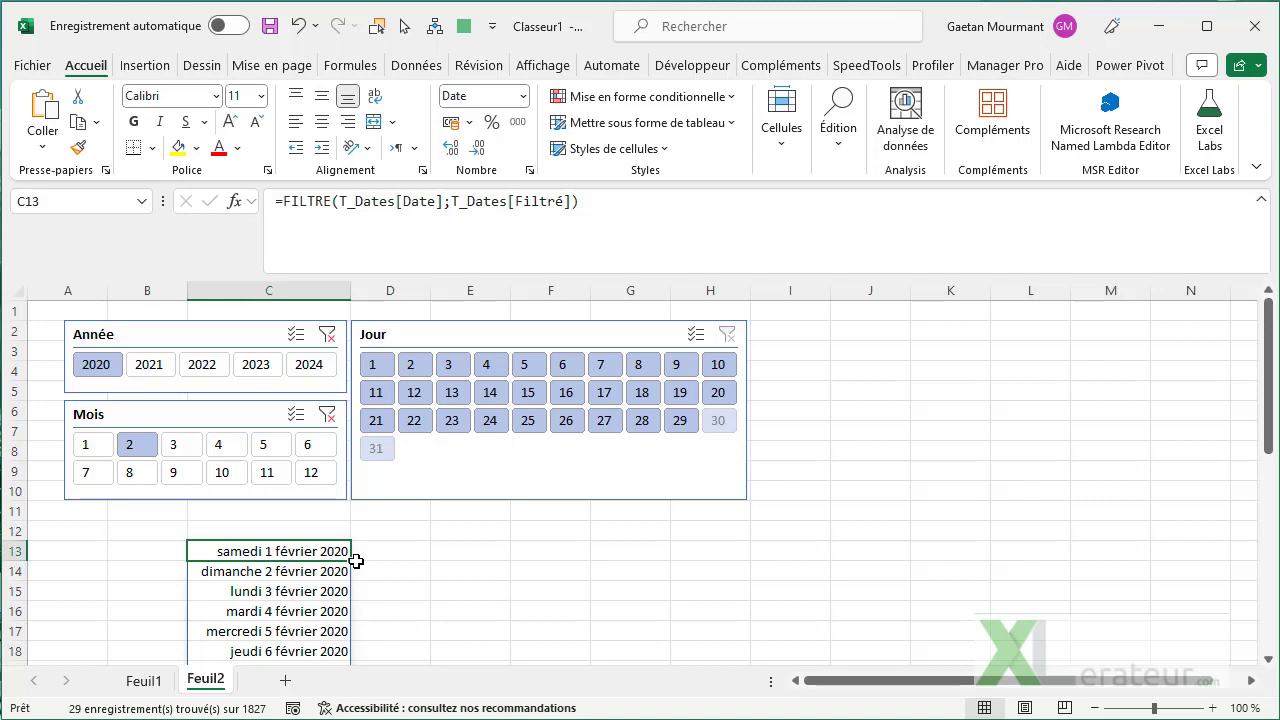
left_click(288, 201)
type("let(resultat")
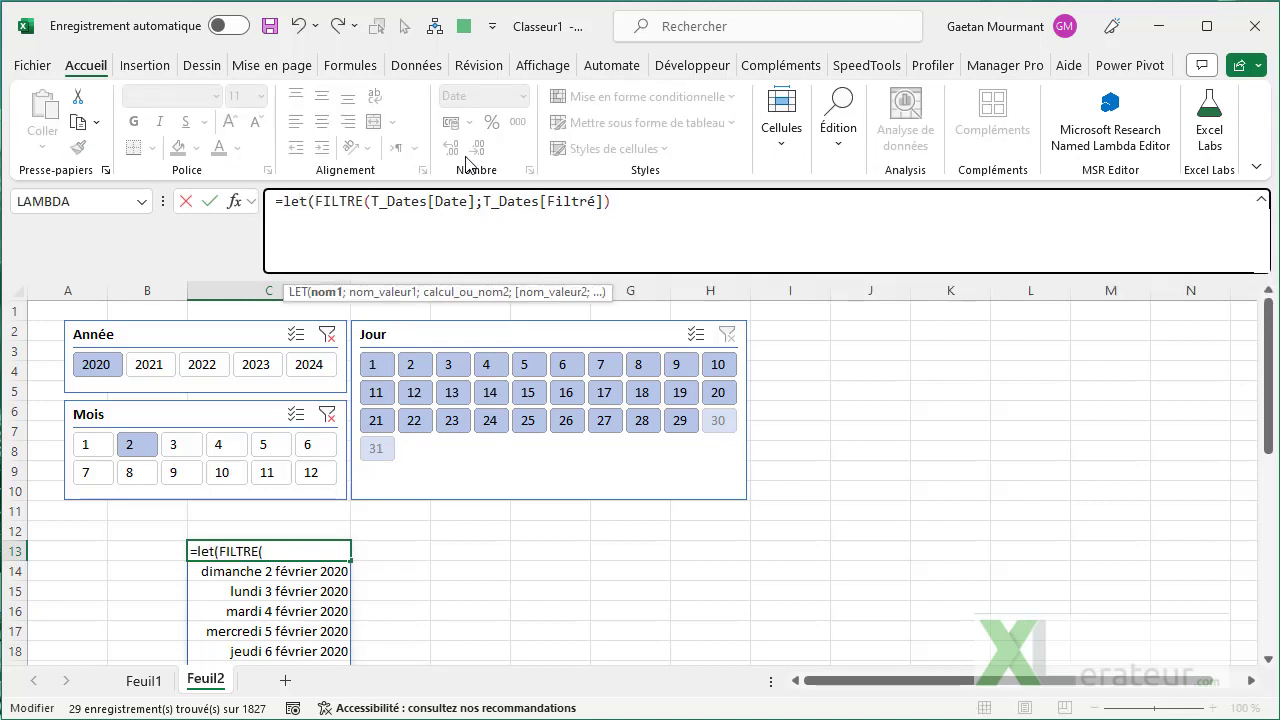
type("1")
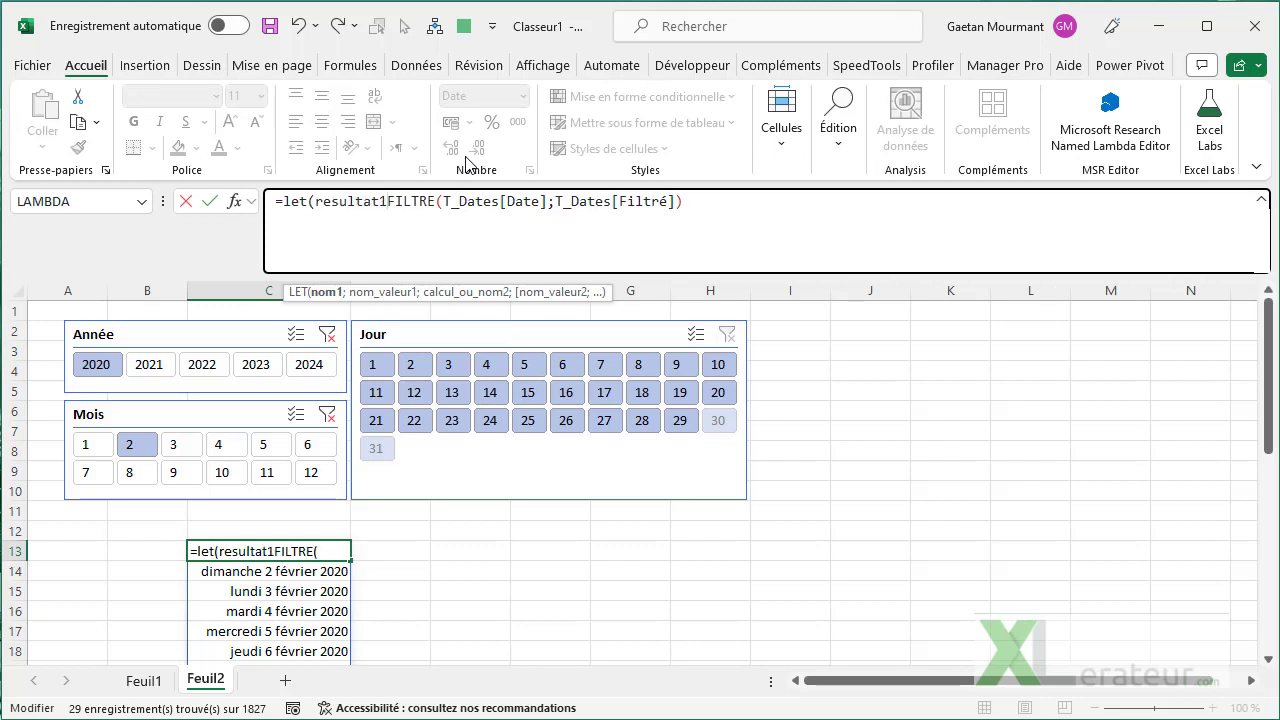
type(";")
left_click(723, 199)
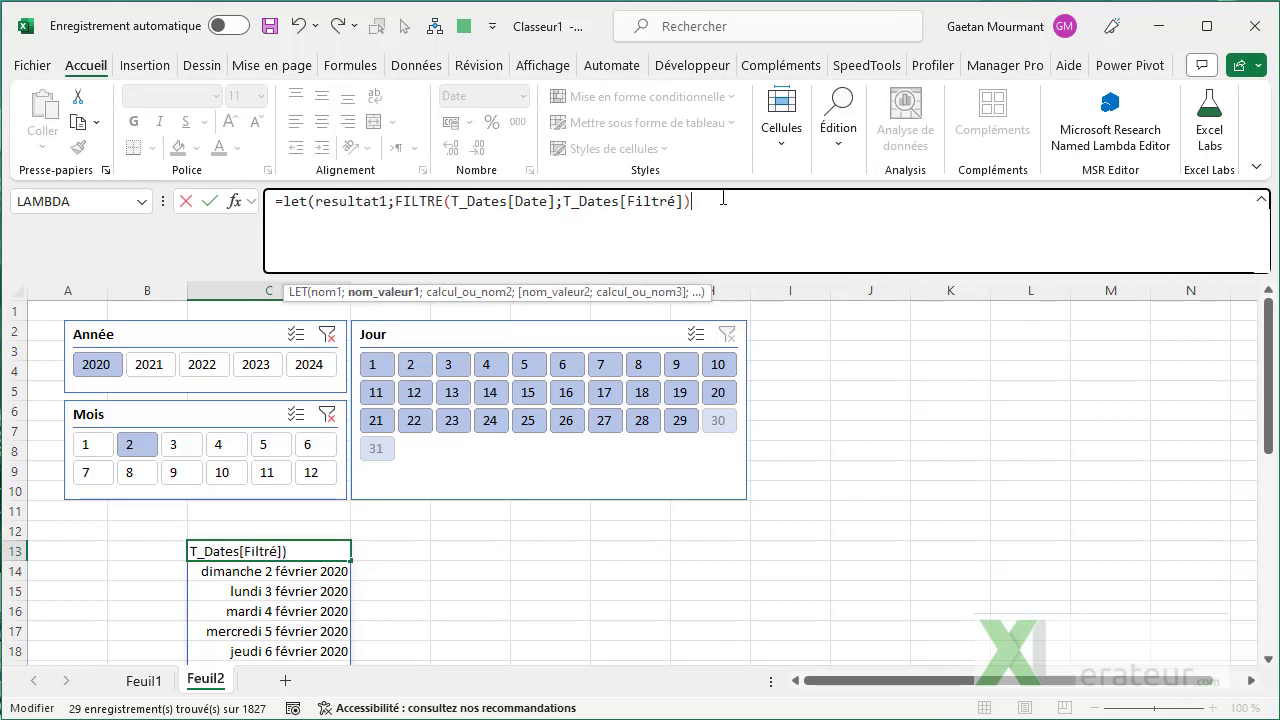
type(";")
- Add a SI function on a new line of the C13 LET formula, testing whether LIGNES(resultat1)=1
key("alt+Return")
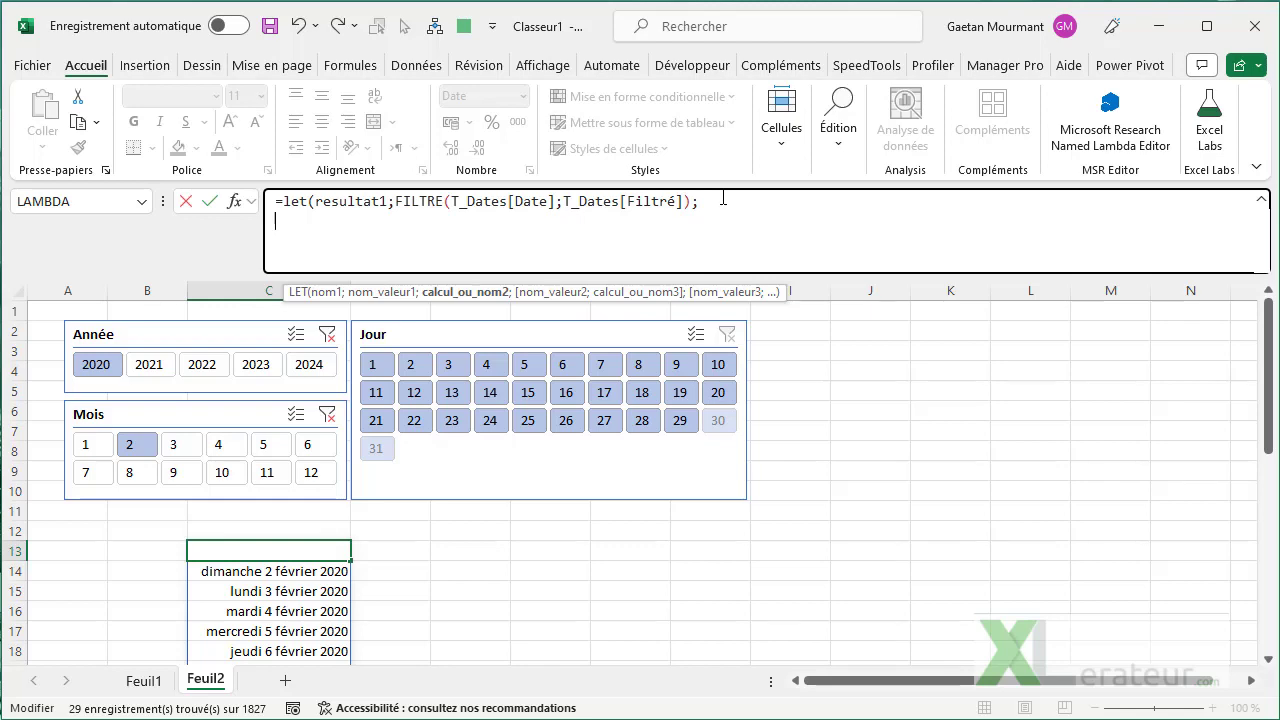
type("si(")
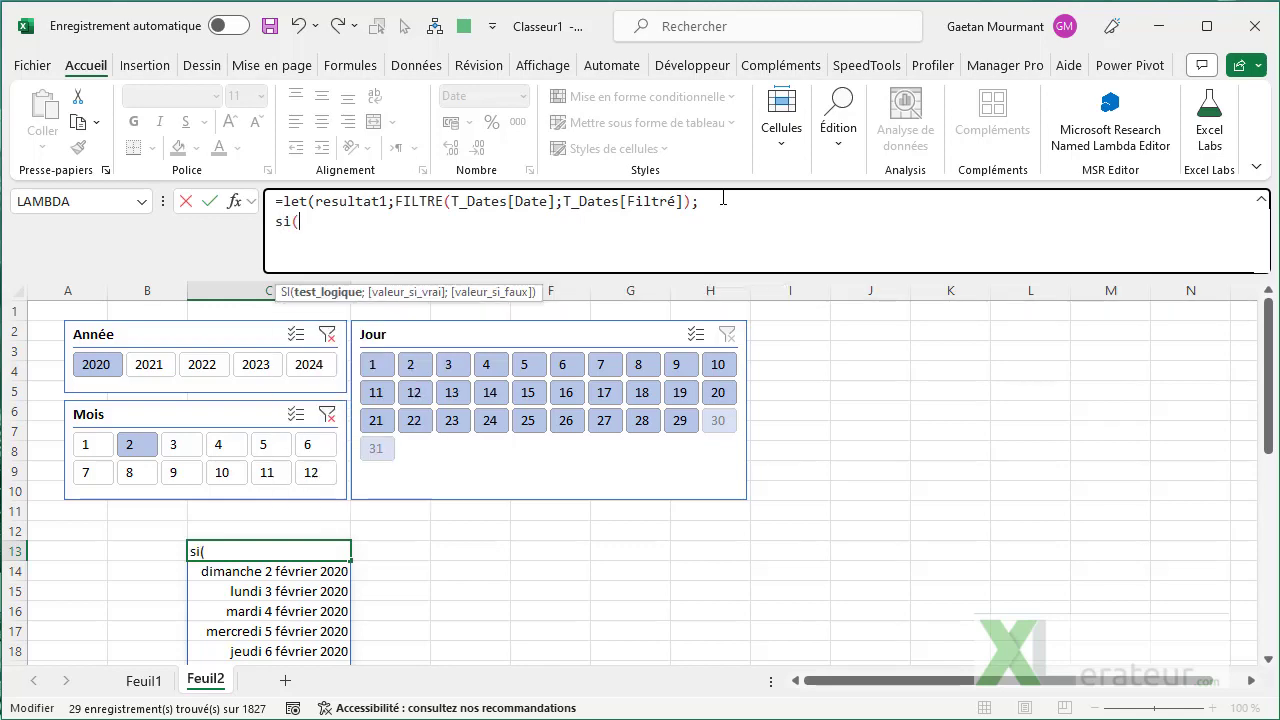
type("lignes(resu")
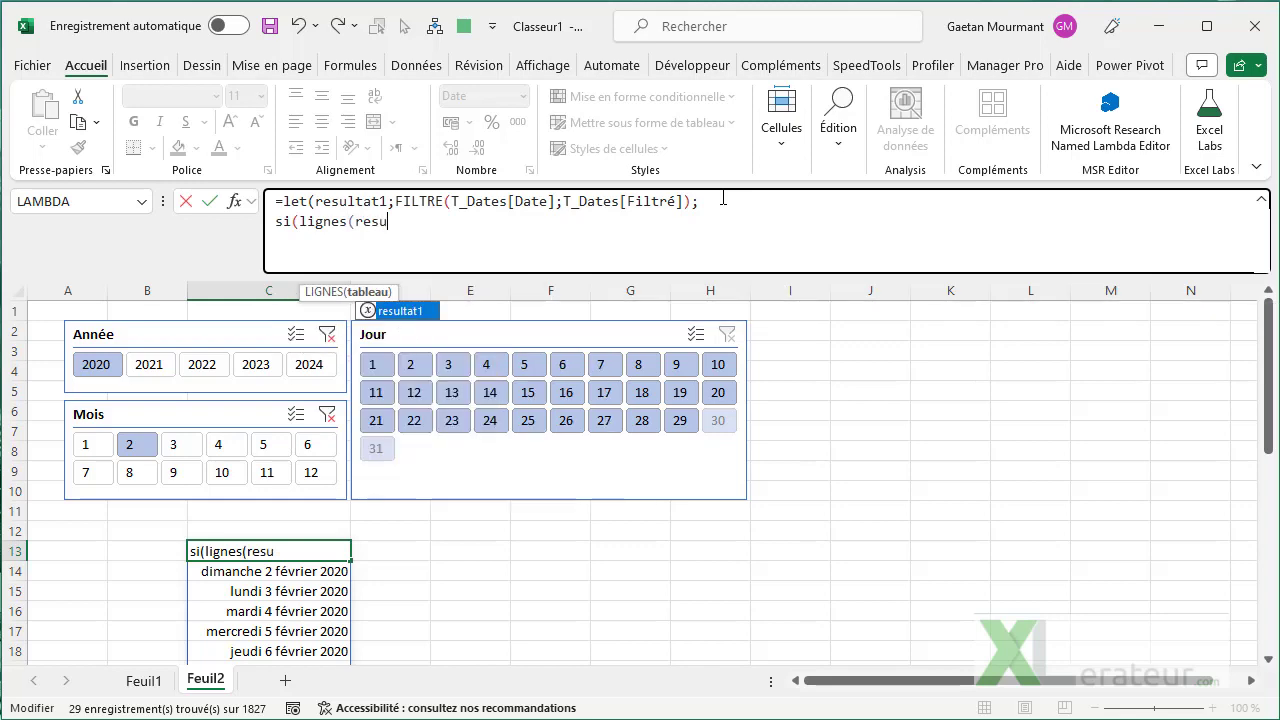
key("Tab")
type(")=1")
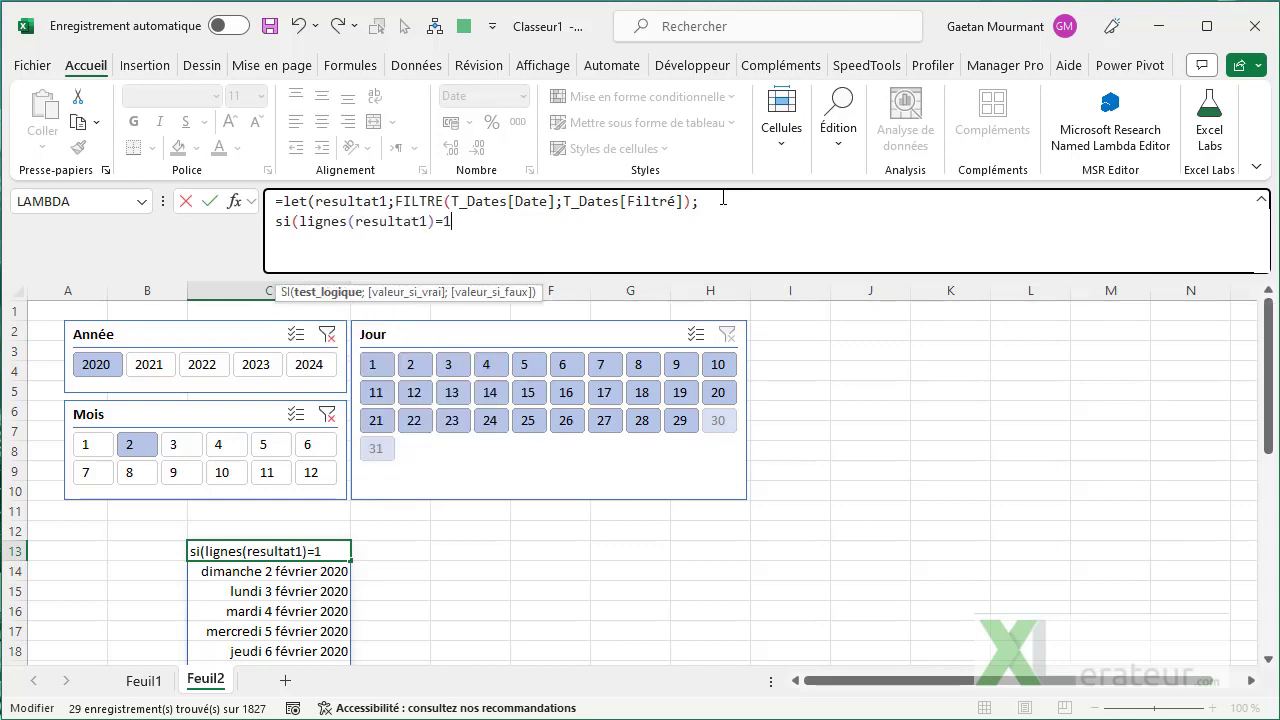
- Complete the SI to return resultat1 when true, otherwise "Merci de ne sélectionner qu'une seule journée.", and validate the C13 formula
type(";resul")
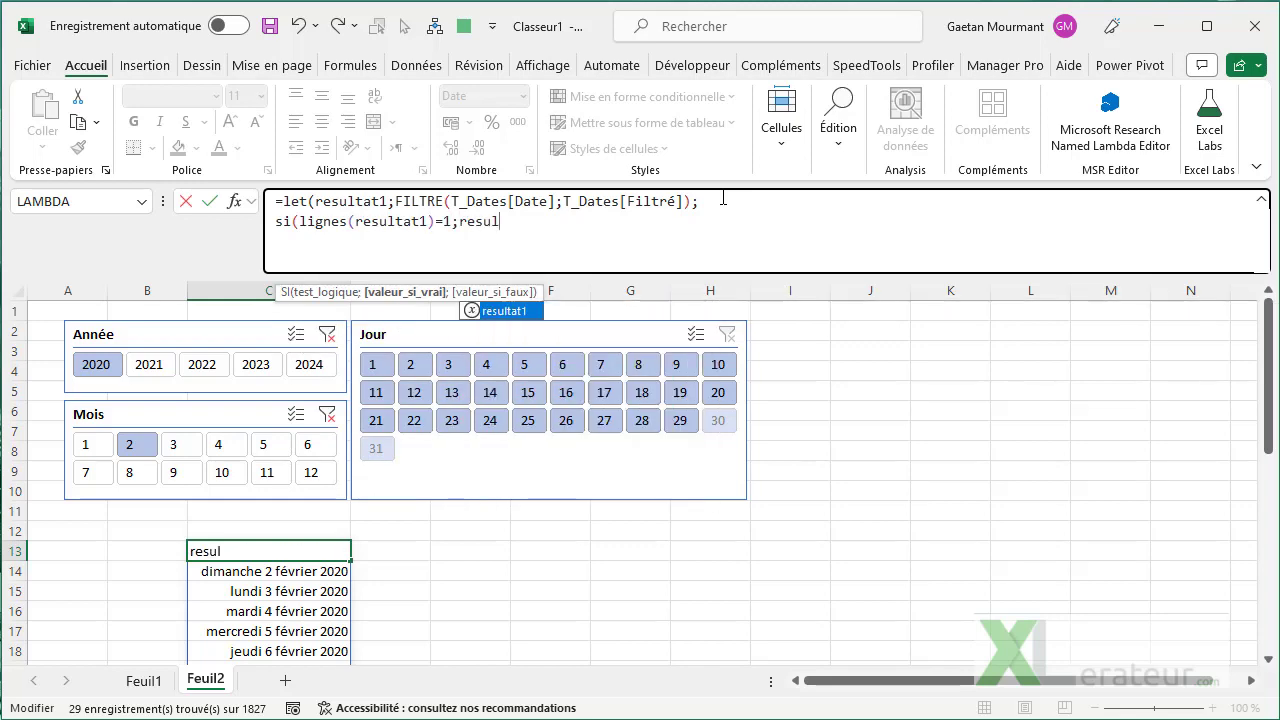
key("Tab")
type(";\"")
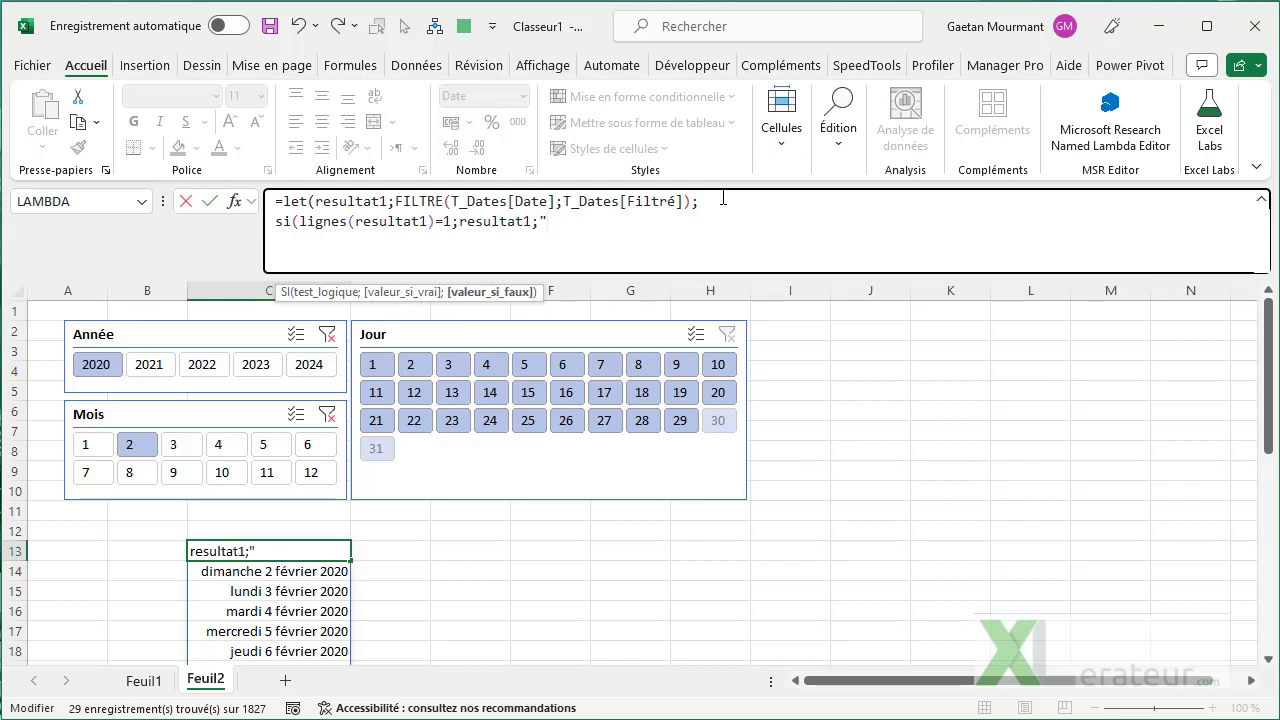
type("Merci de ne sélectionner qu'une se")
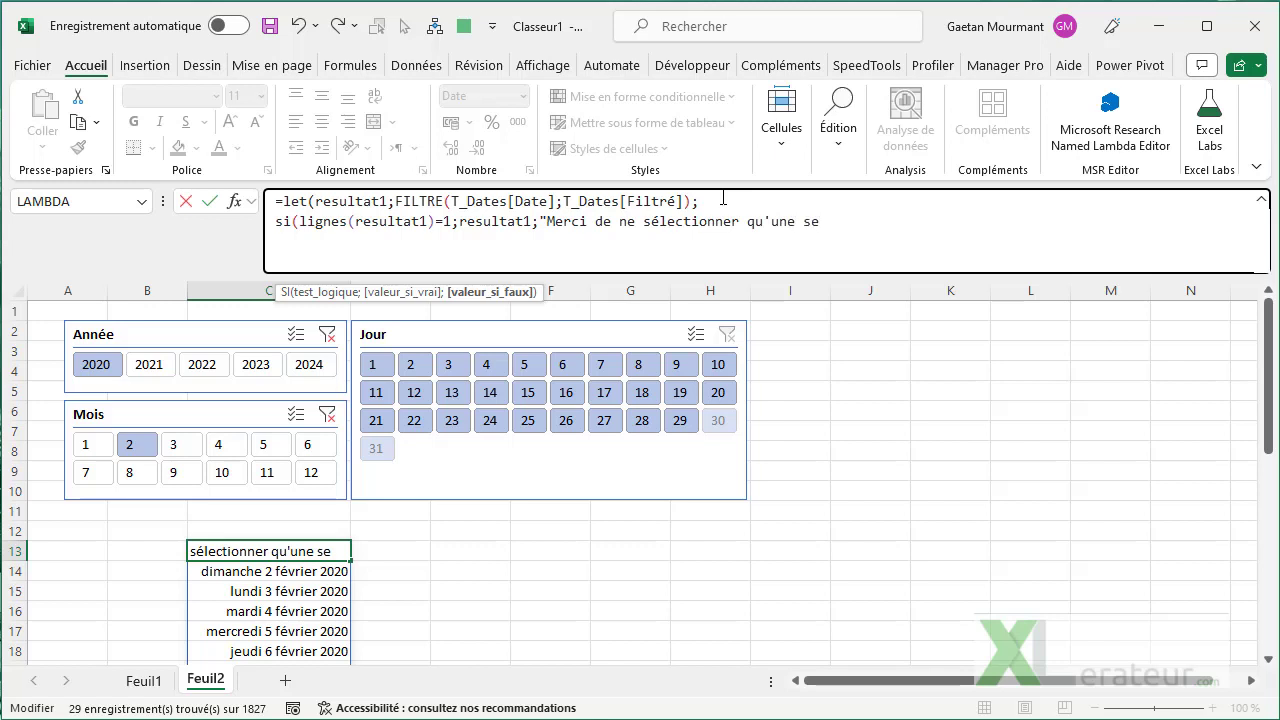
type("ule journée")
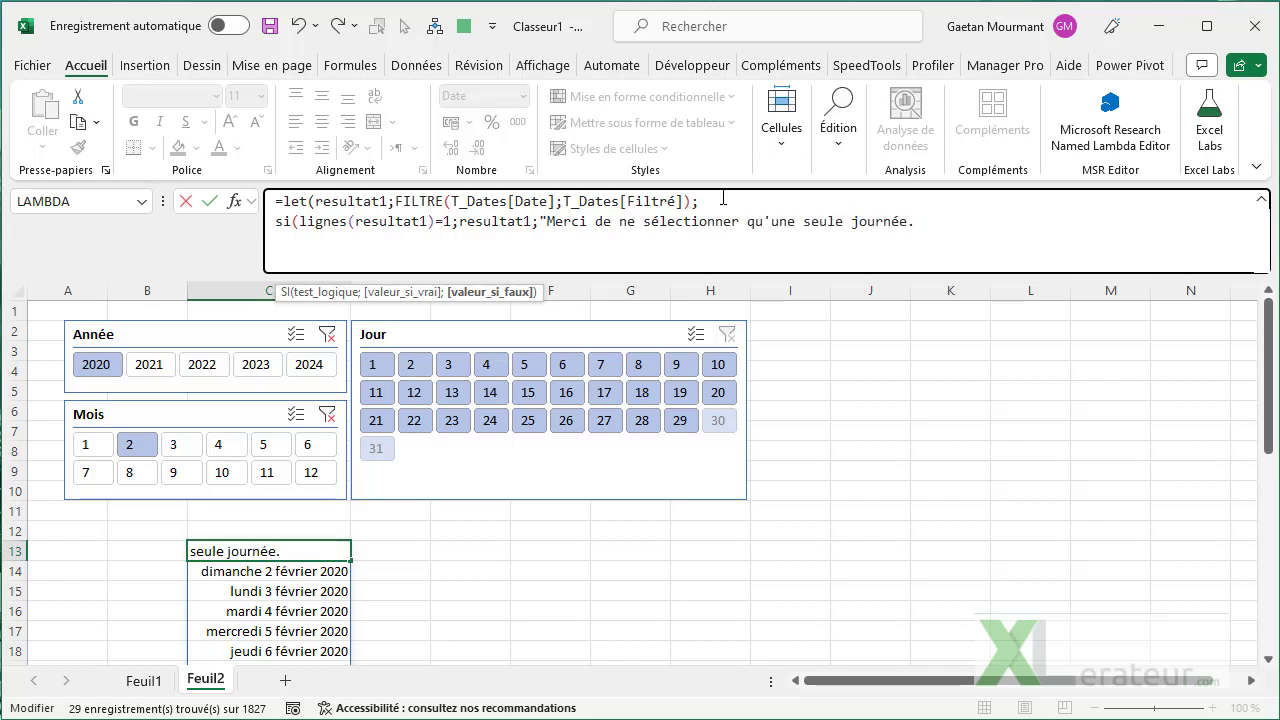
type(".\"))")
key("Return")
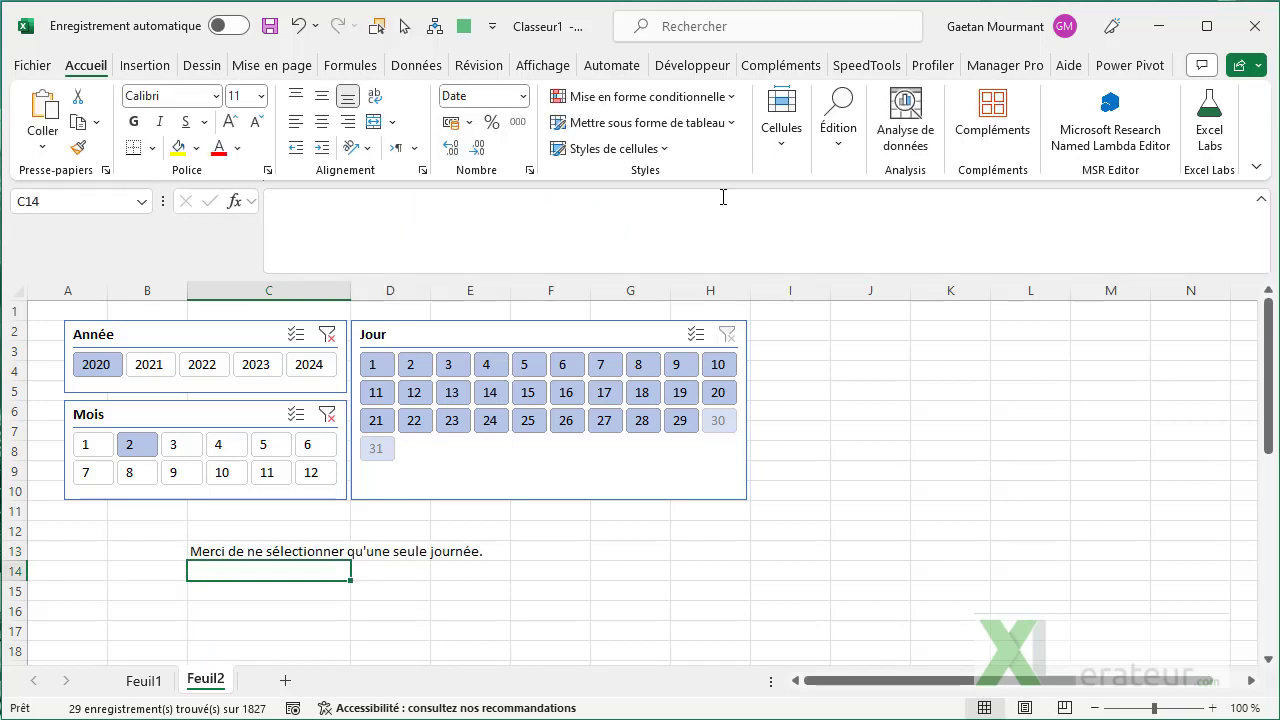
- Test the C13 formula by selecting days 2, 3 and finally 14 in the Jour slicer
key("Up")
left_click(410, 364)
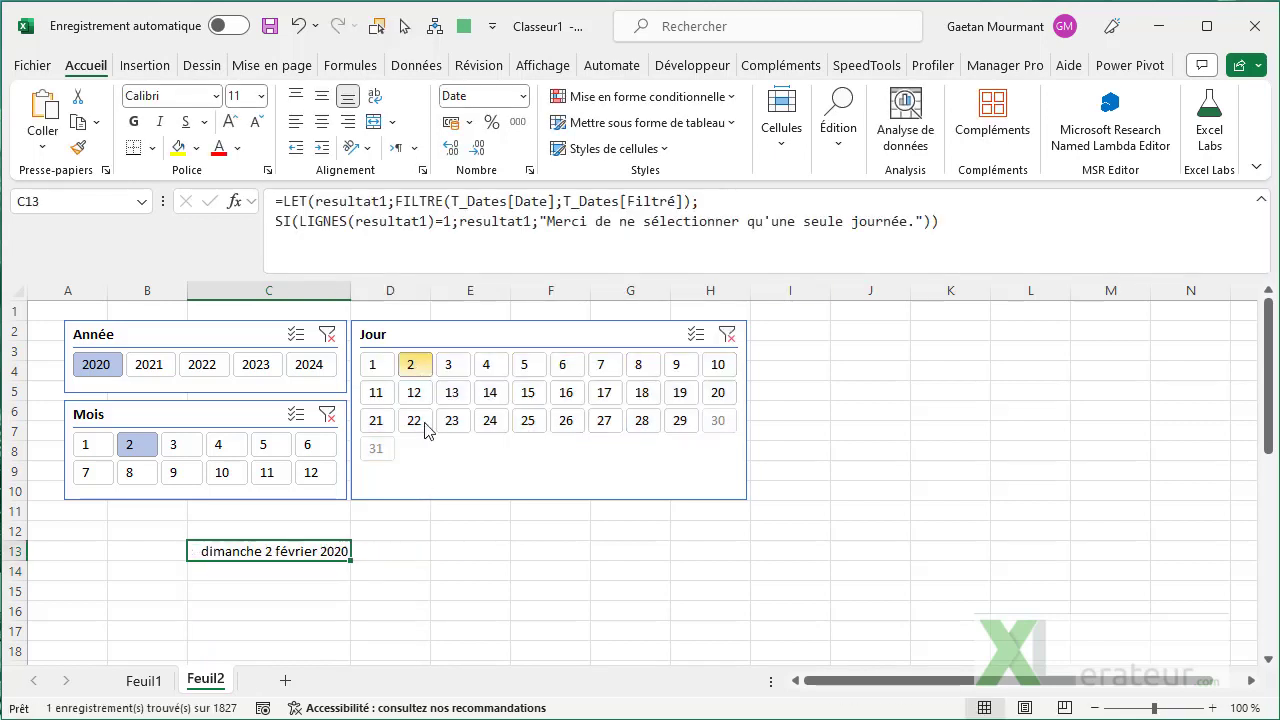
left_click(449, 364)
left_click(490, 392)
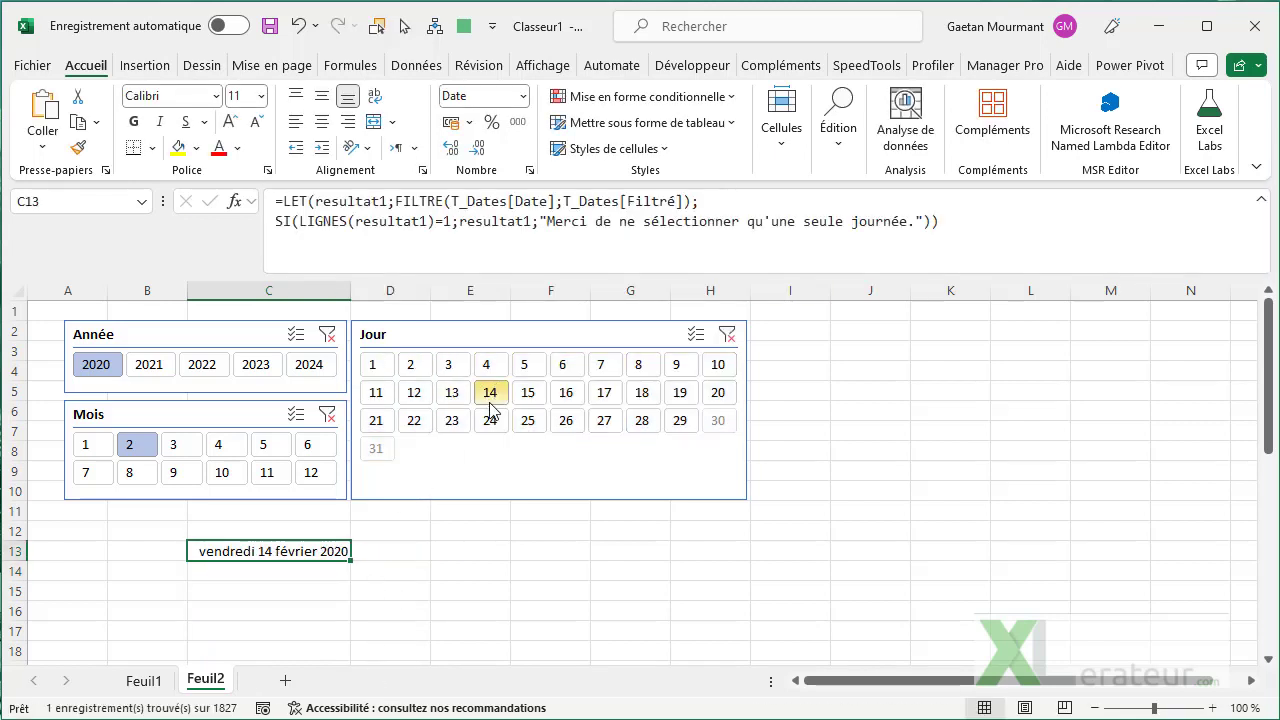
- Test a multiple selection by adding month 3 to month 2 in the Mois slicer, and remove month 3 again
left_click(184, 446, "ctrl")
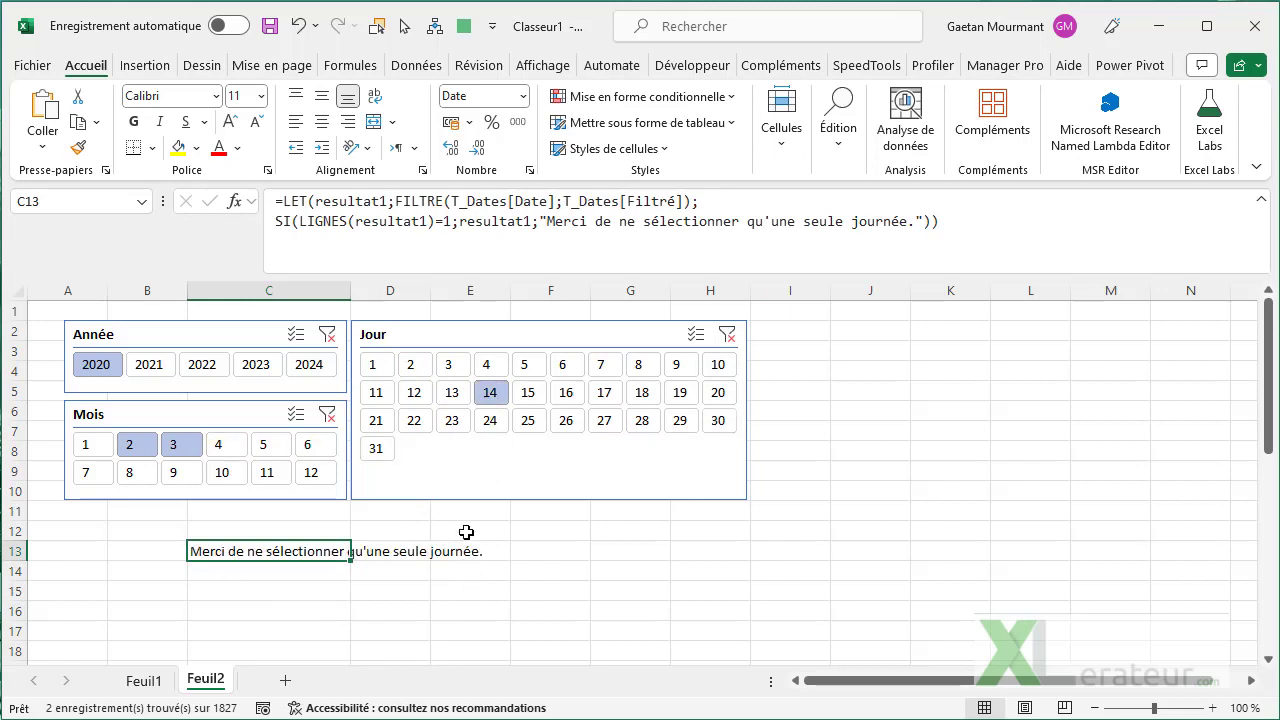
left_click(181, 444, "ctrl")
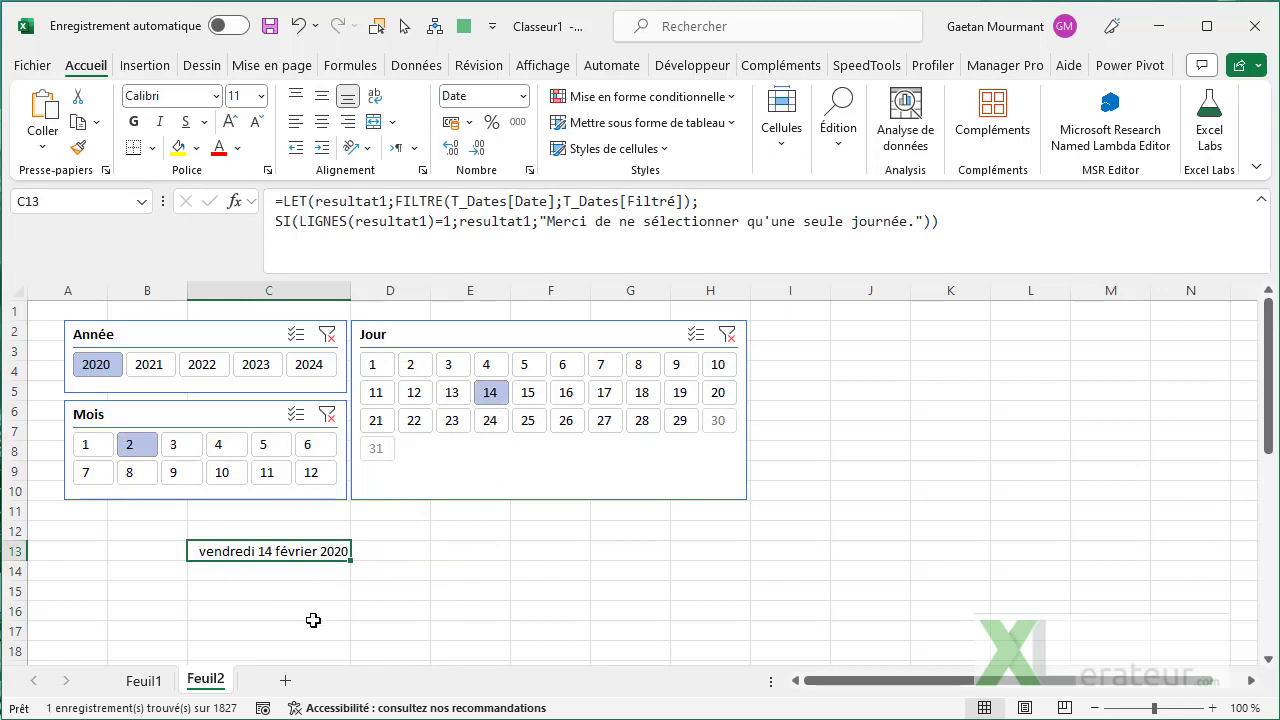
left_click(455, 532)
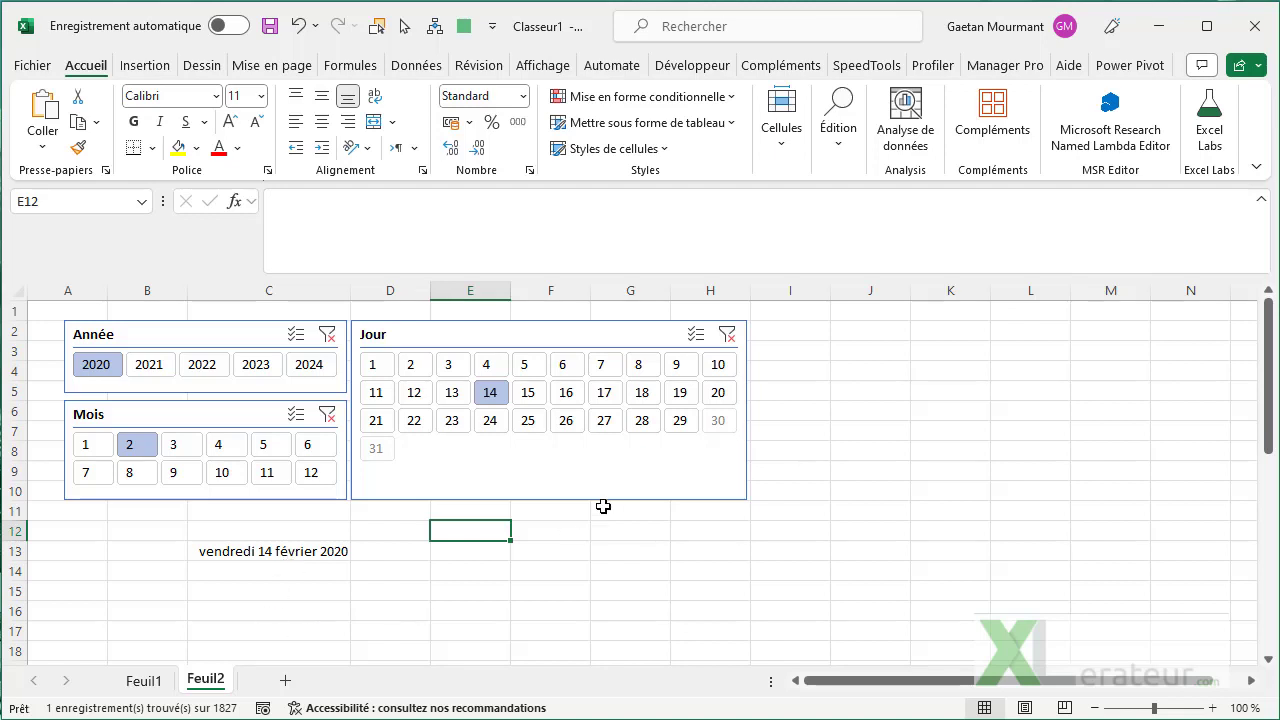
- Add a new worksheet and rename it Paramètres
left_click(287, 684)
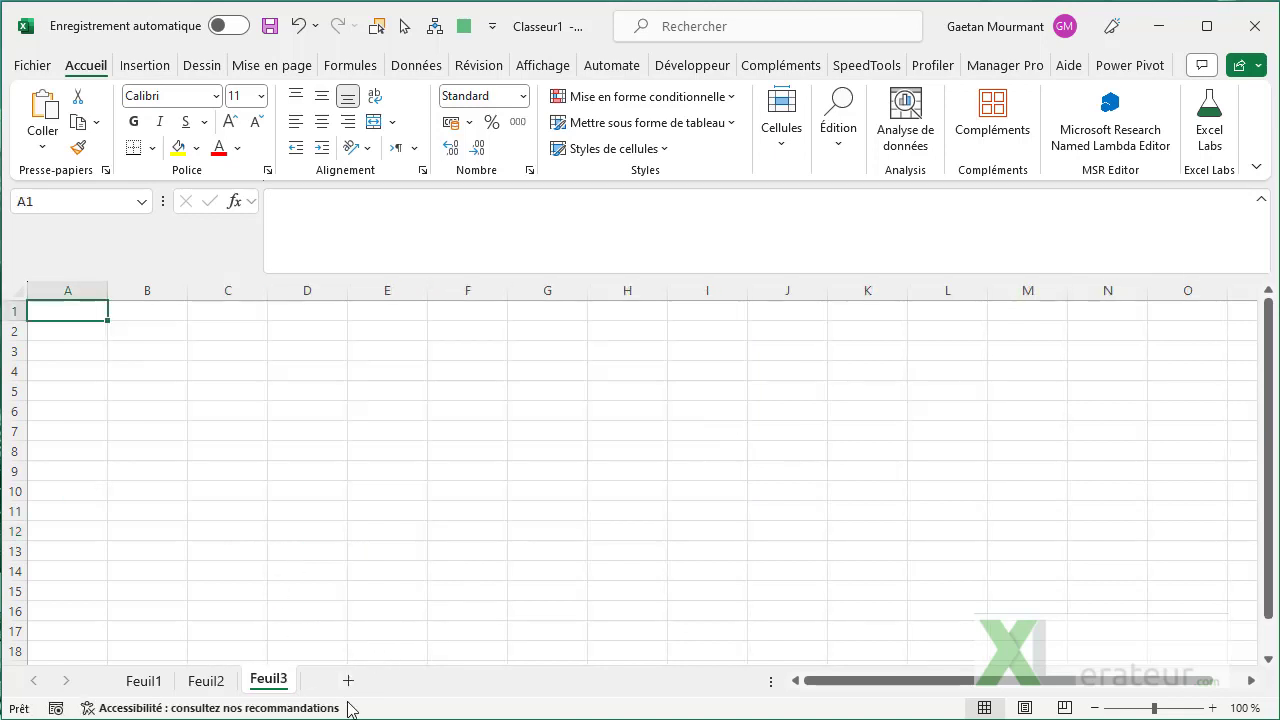
double_click(276, 682)
type("Parametre")
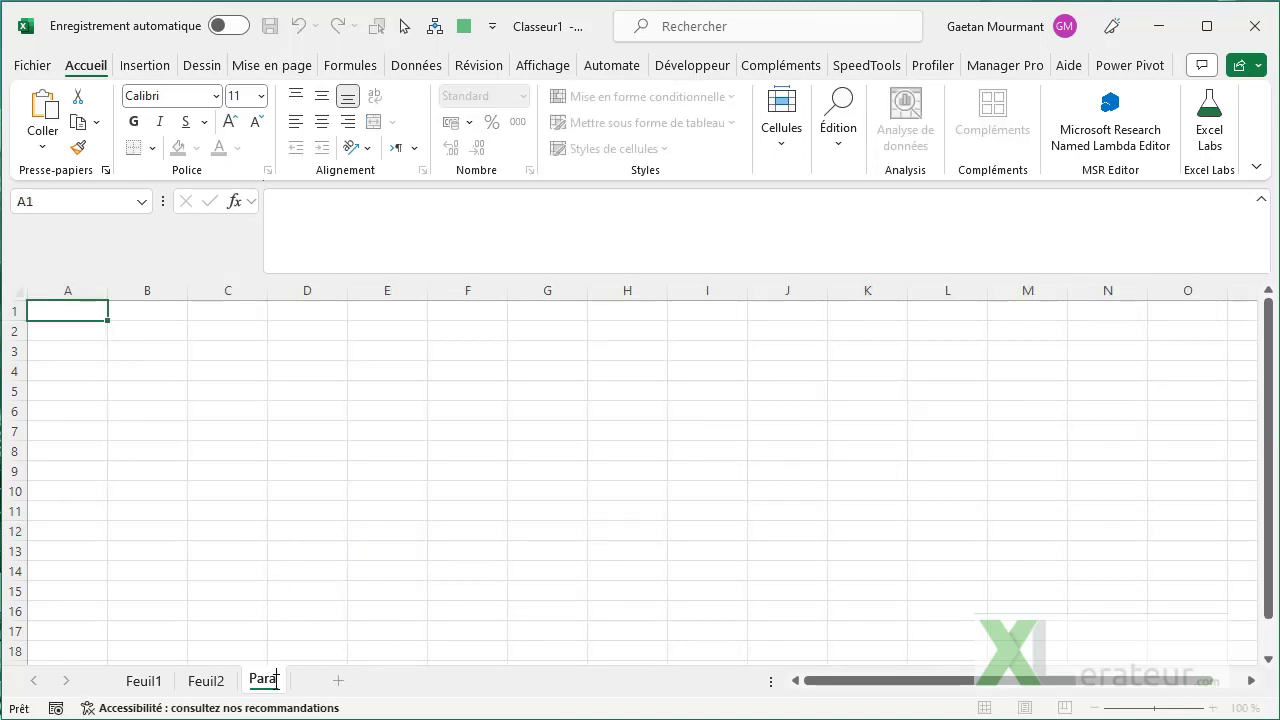
key("Left")
key("Left")
key("Left")
key("BackSpace")
type("è")
key("End")
type("s")
key("Return")
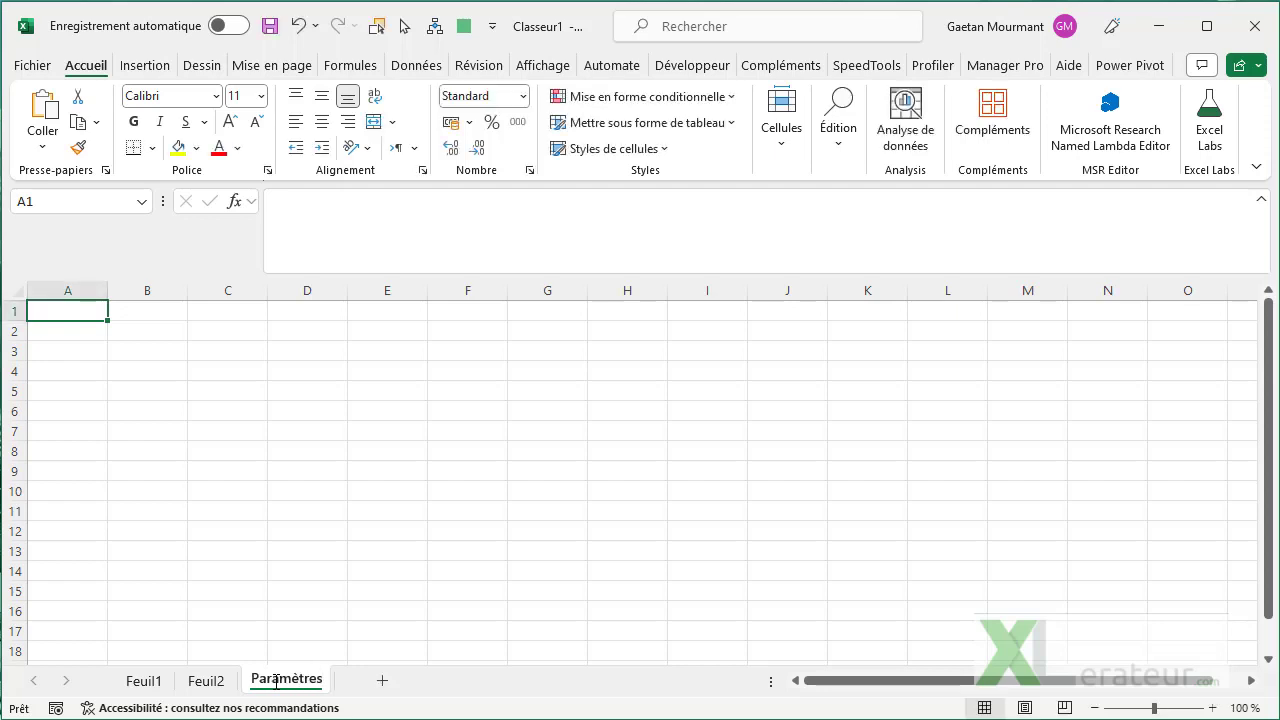
- Enter the label "Sélection multiple de dates:" in cell A2 and autofit column A
left_click(97, 329)
double_click(95, 330)
type("Séle")
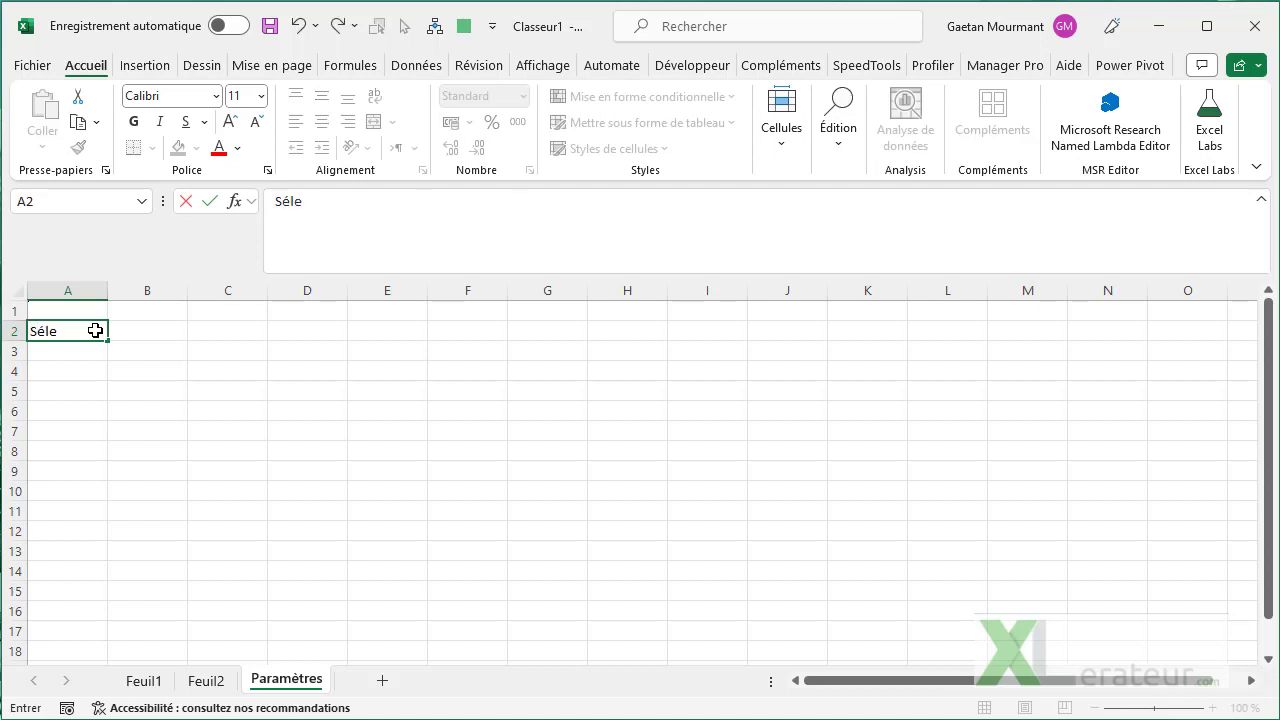
type("ction multiple de")
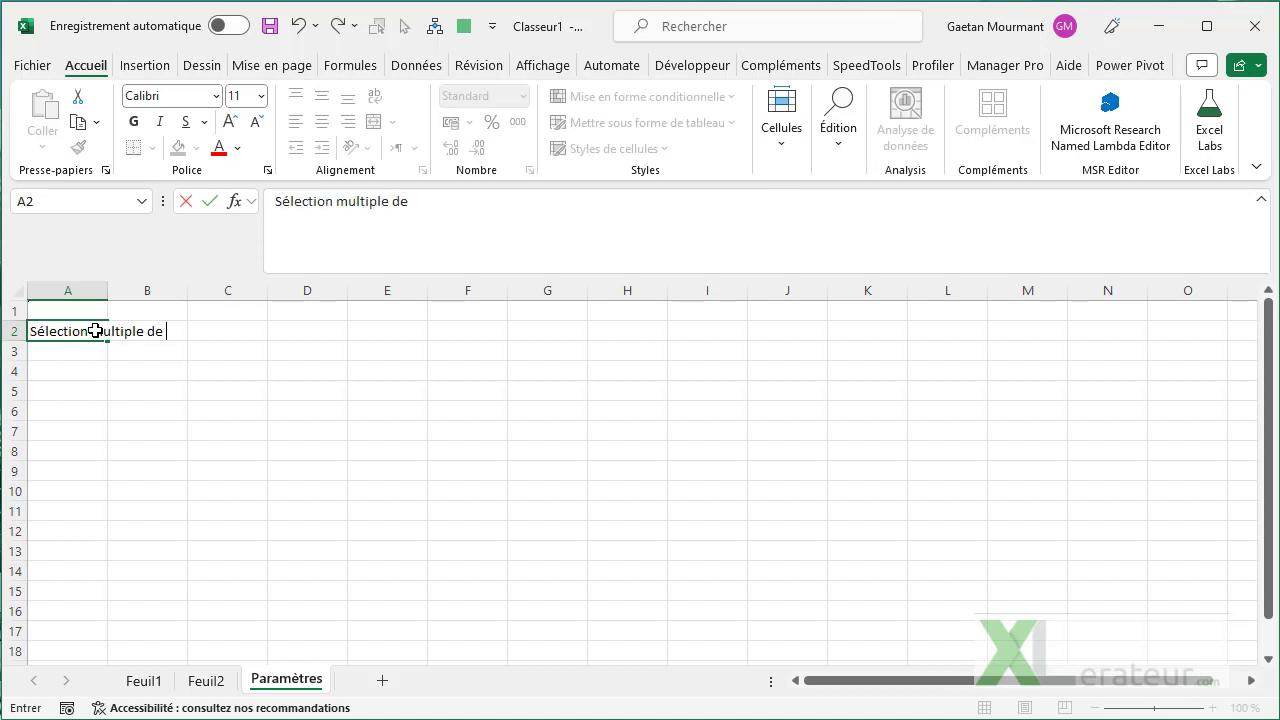
type(" dates:")
key("Return")
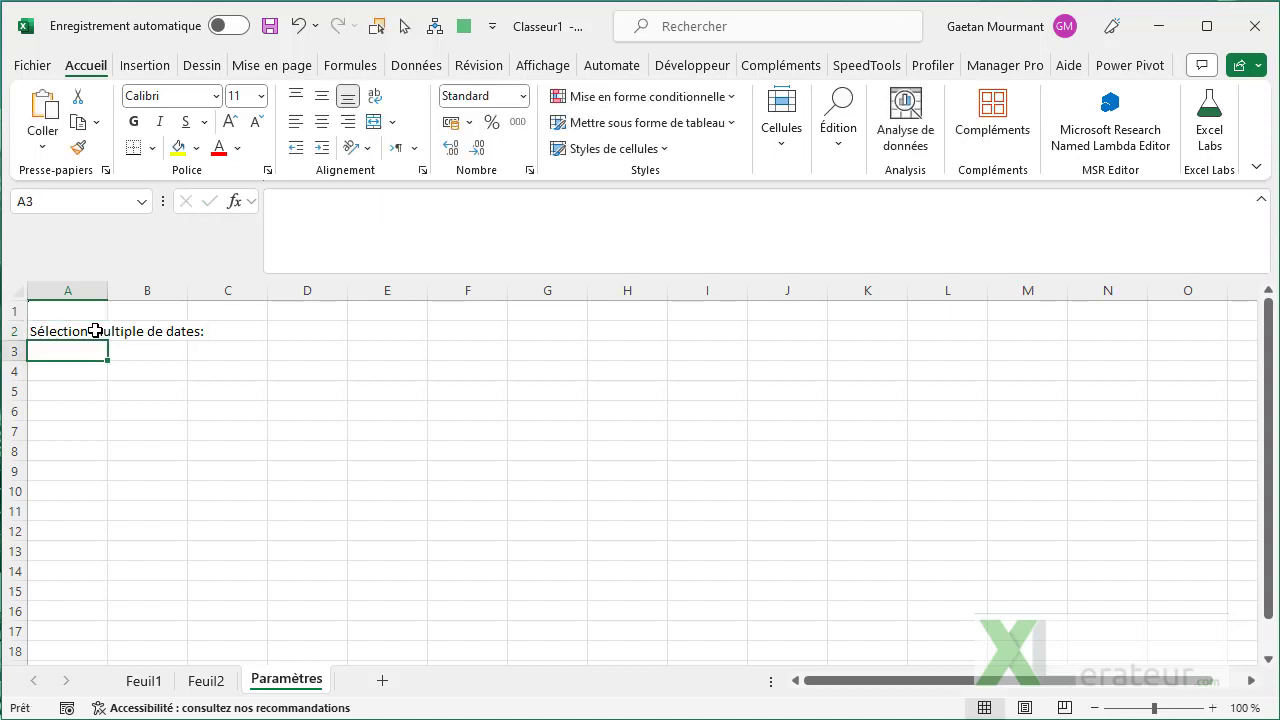
double_click(108, 290)
- Name cell B2 of the Paramètres sheet Param_SelectionMultipleDates and copy that name
left_click(240, 332)
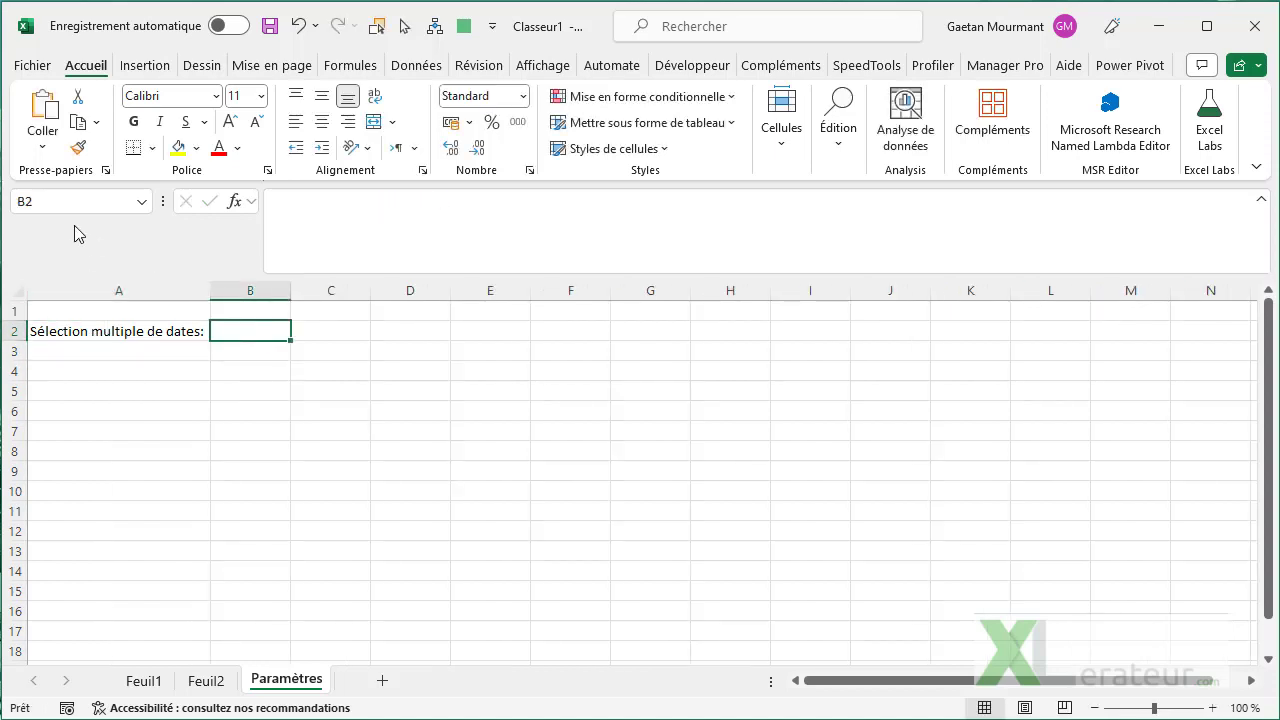
left_click(64, 203)
type("P")
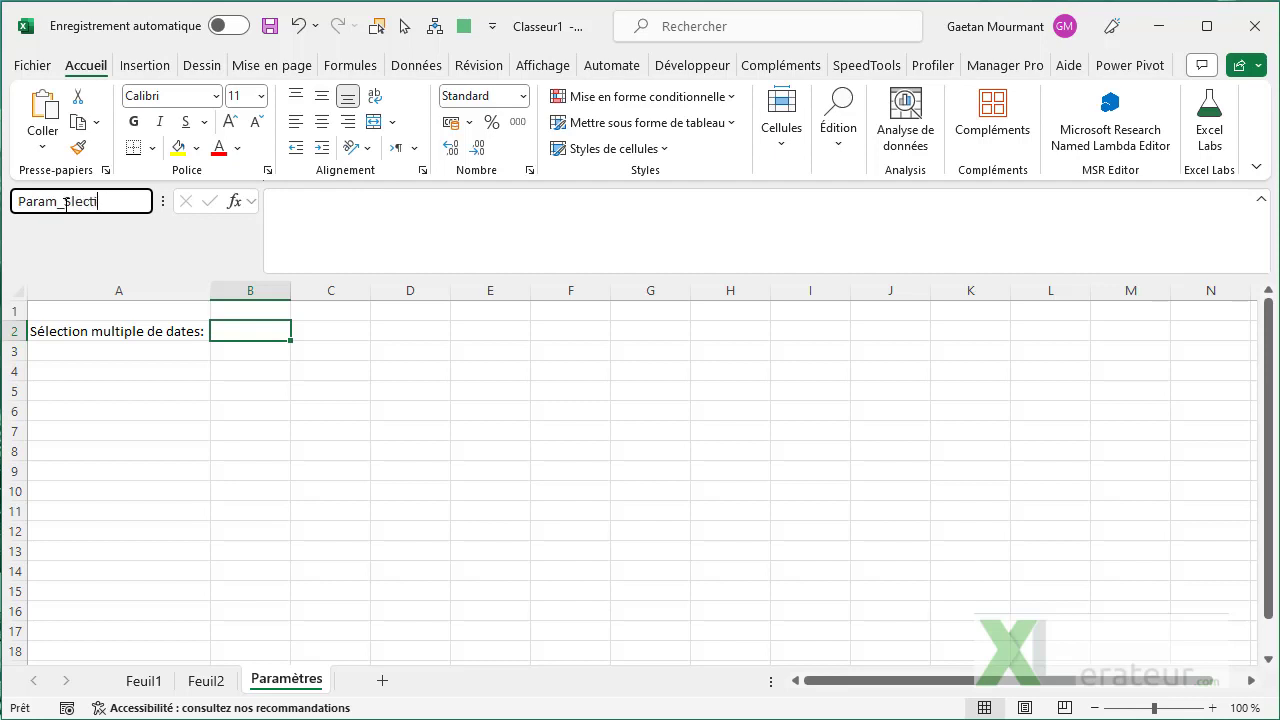
type("aram_SelectionMultiple")
type("Dates")
key("Return")
left_click(65, 205)
key("ctrl+c")
key("Escape")
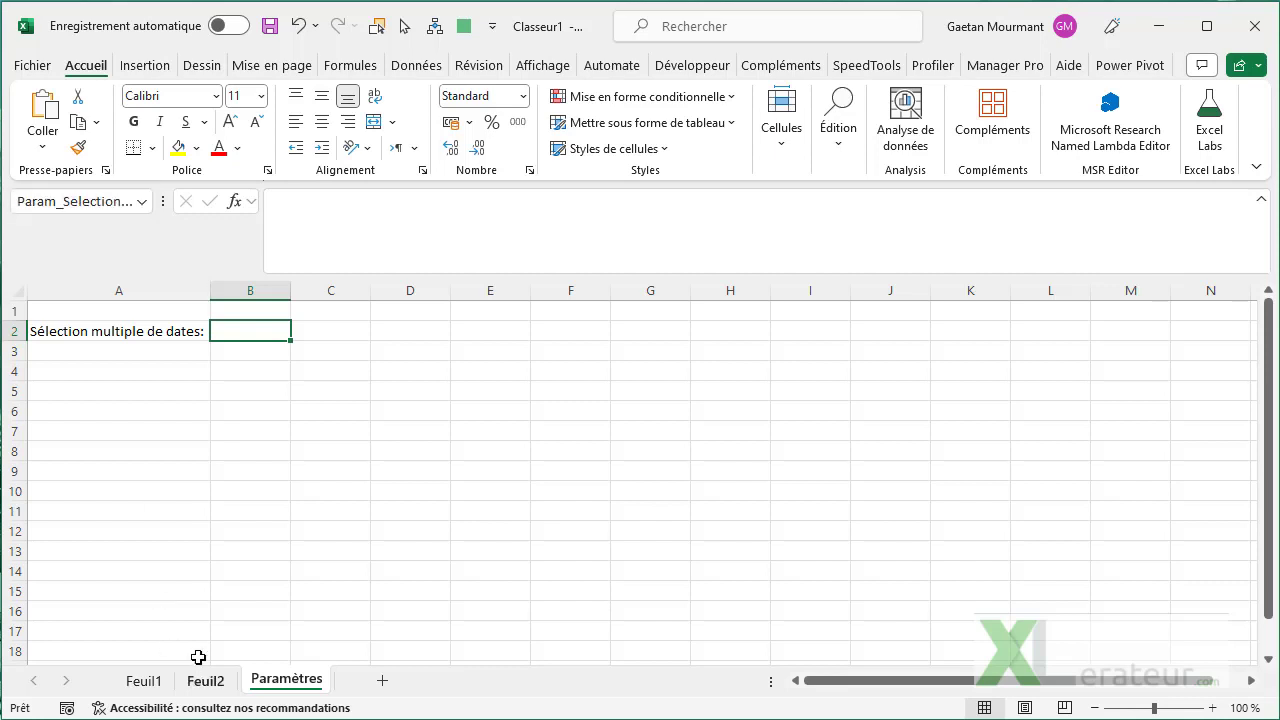
- Nest the existing SI in C13 on Feuil2 inside another SI that returns resultat1 when Param_SelectionMultipleDates is true
left_click(206, 680)
left_click(250, 550)
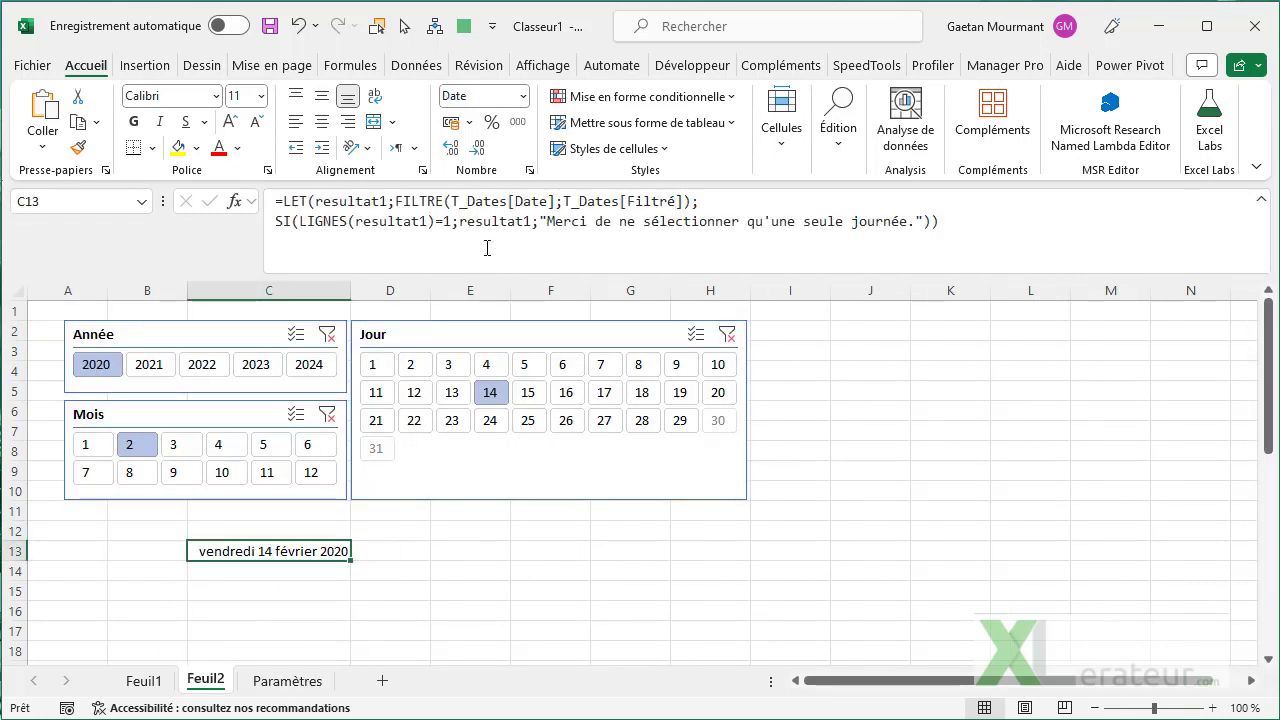
left_click(270, 221)
type("si(")
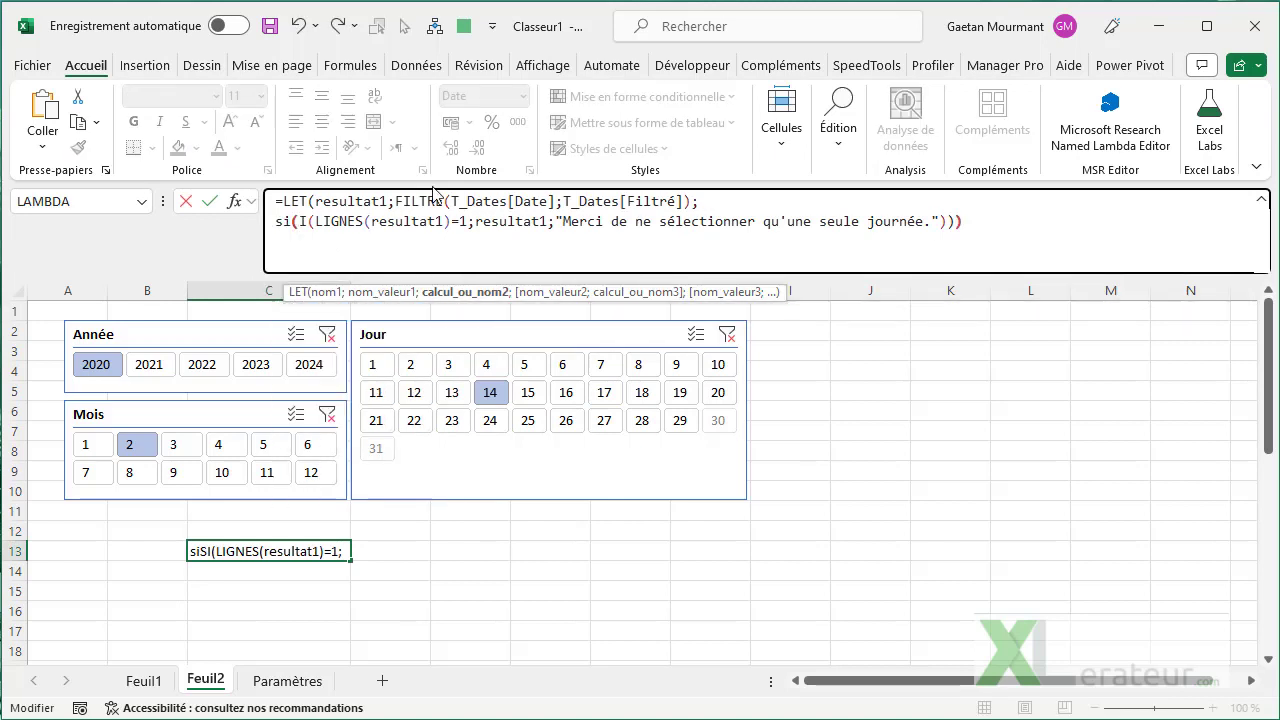
key("ctrl+v")
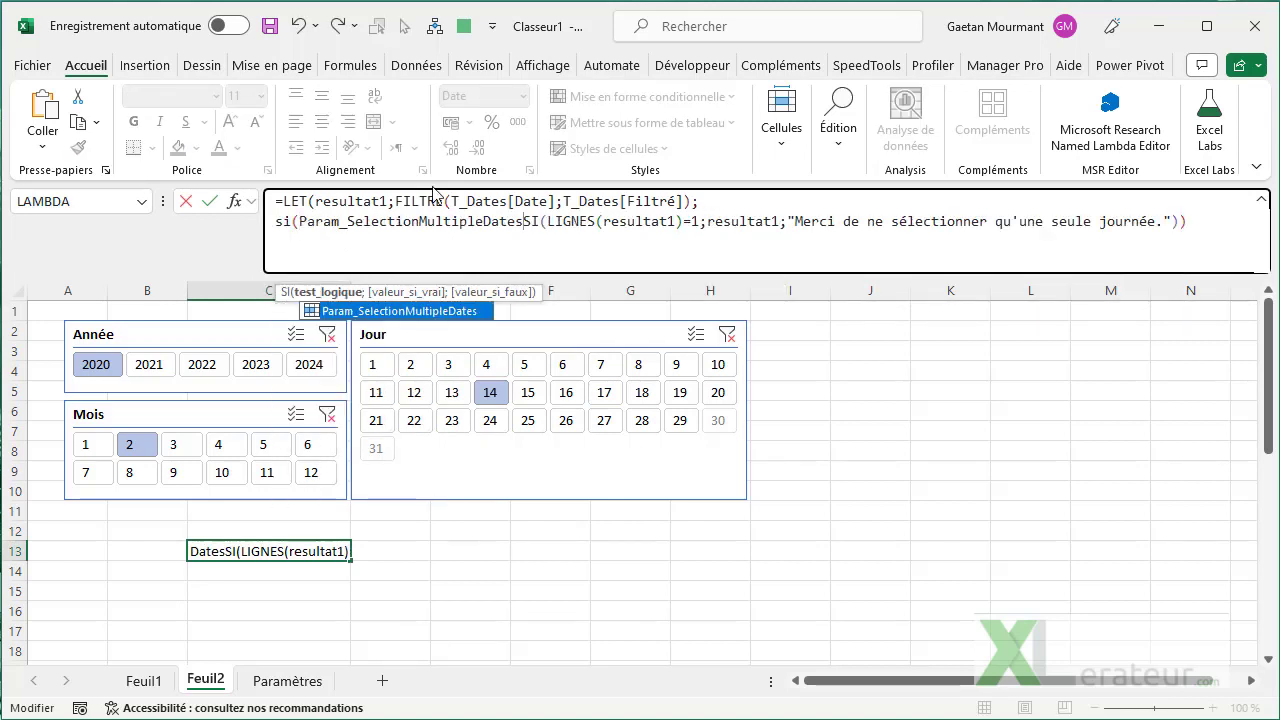
type(";resultat1")
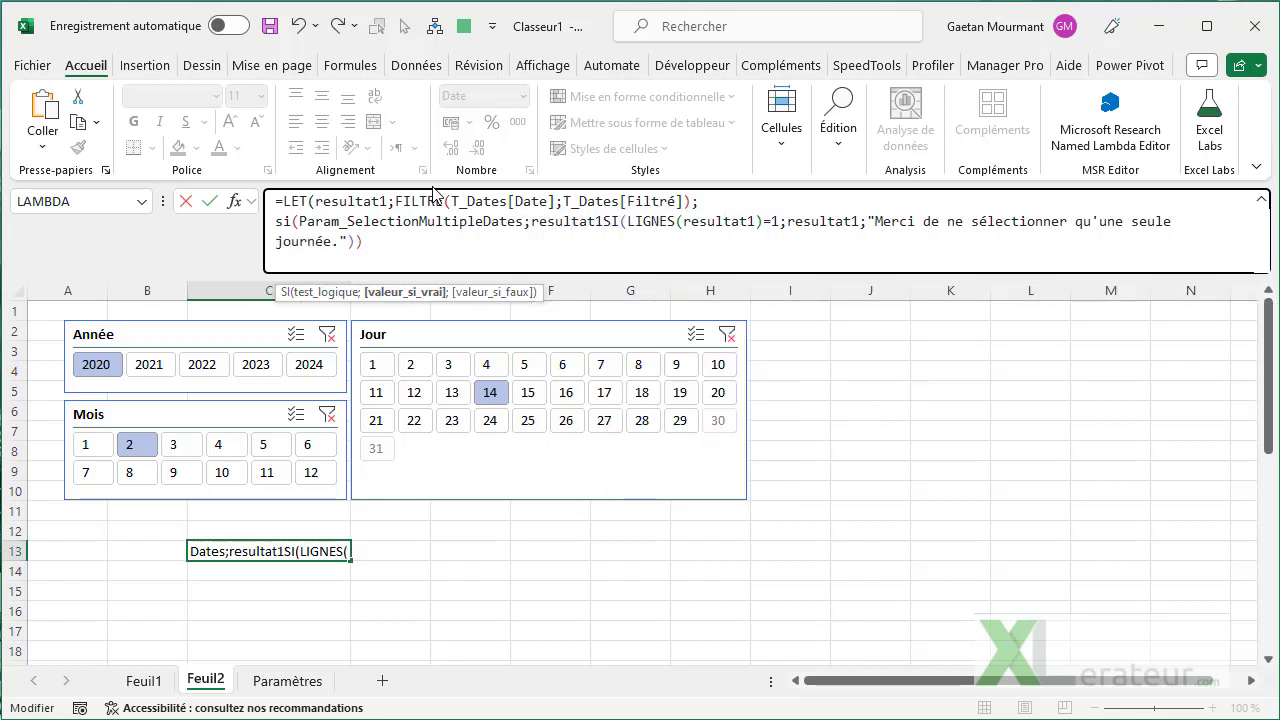
type(";")
key("End")
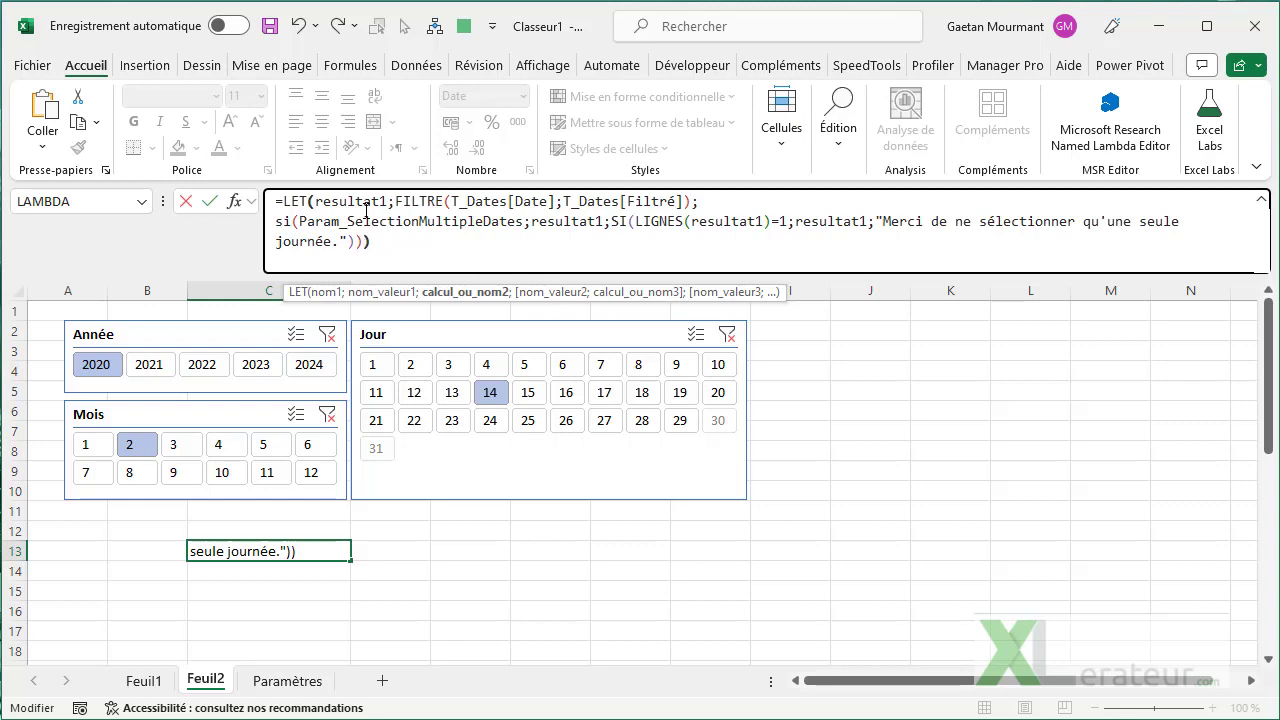
key("Return")
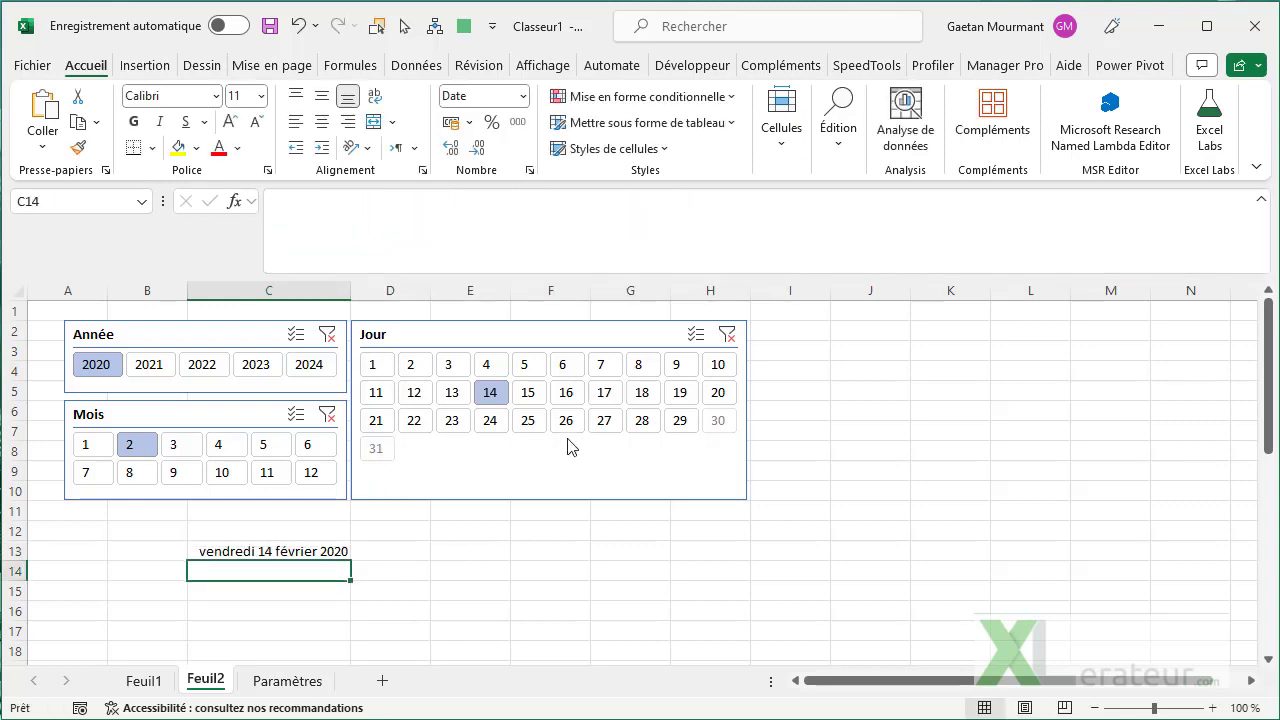
- Draw a form-control checkbox on Feuil2 below the Jour slicer, over about E12 to G14
left_click(700, 66)
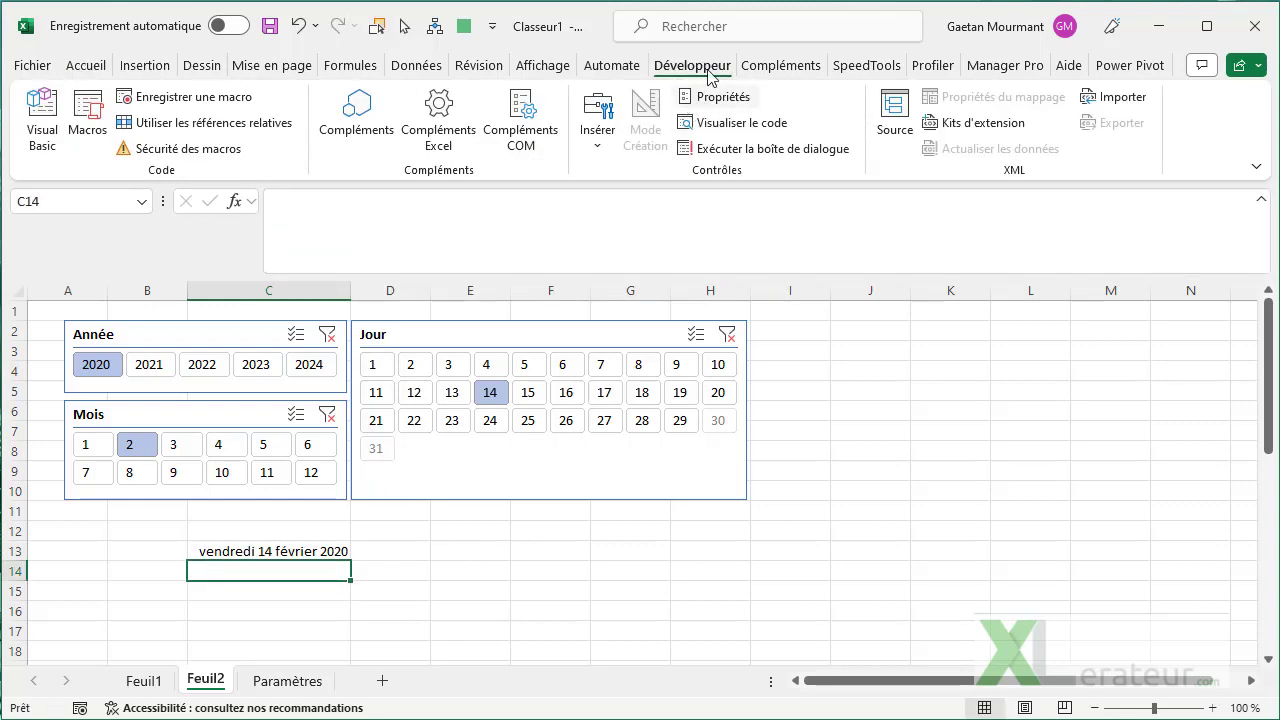
right_click(650, 110)
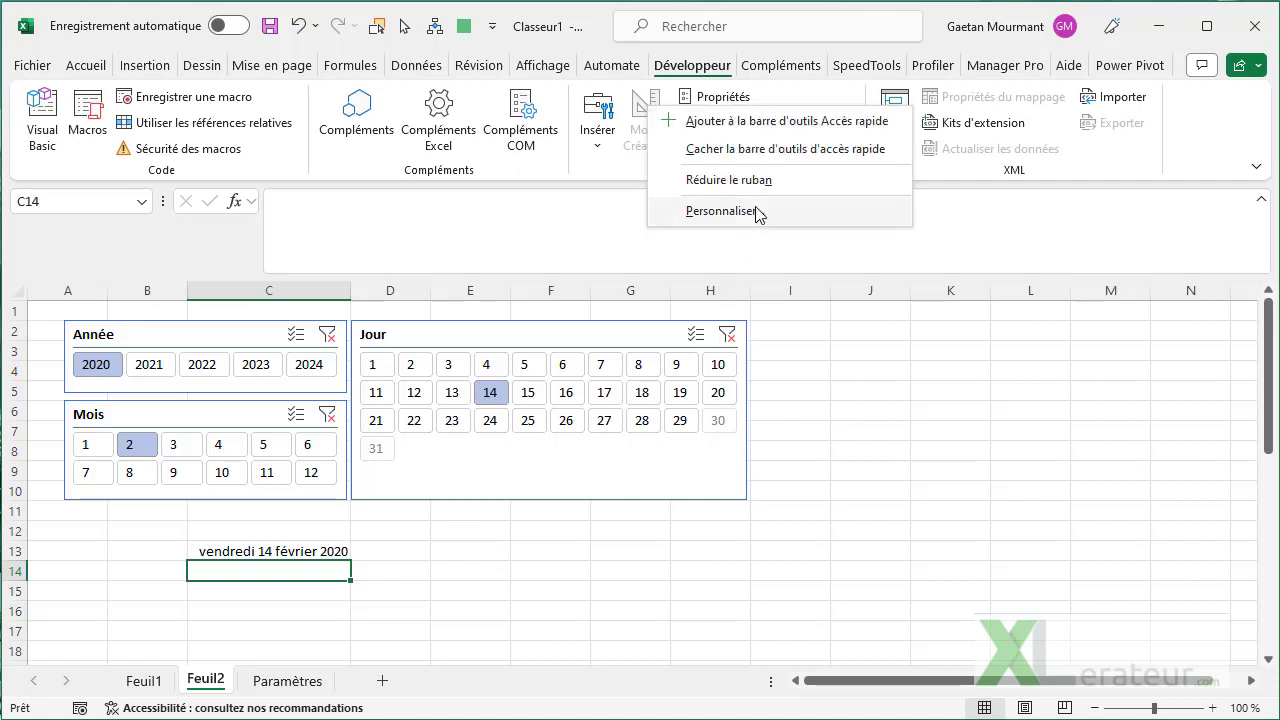
key("Escape")
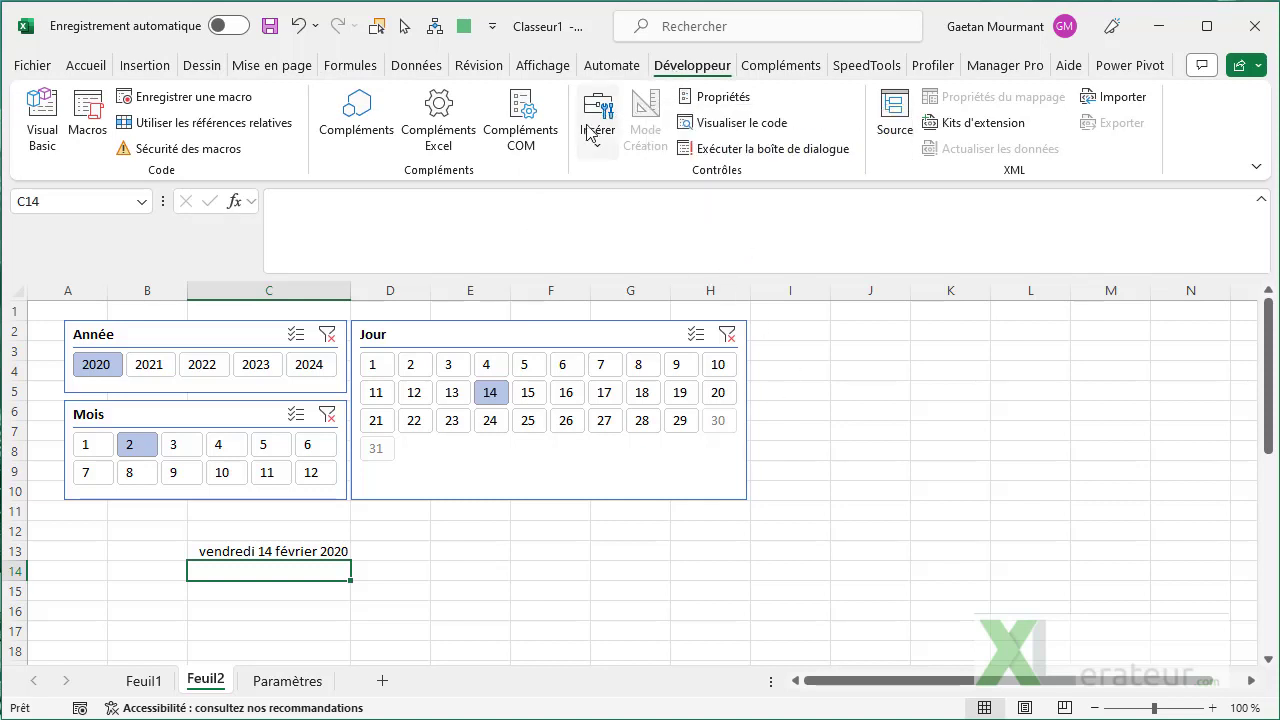
left_click(597, 125)
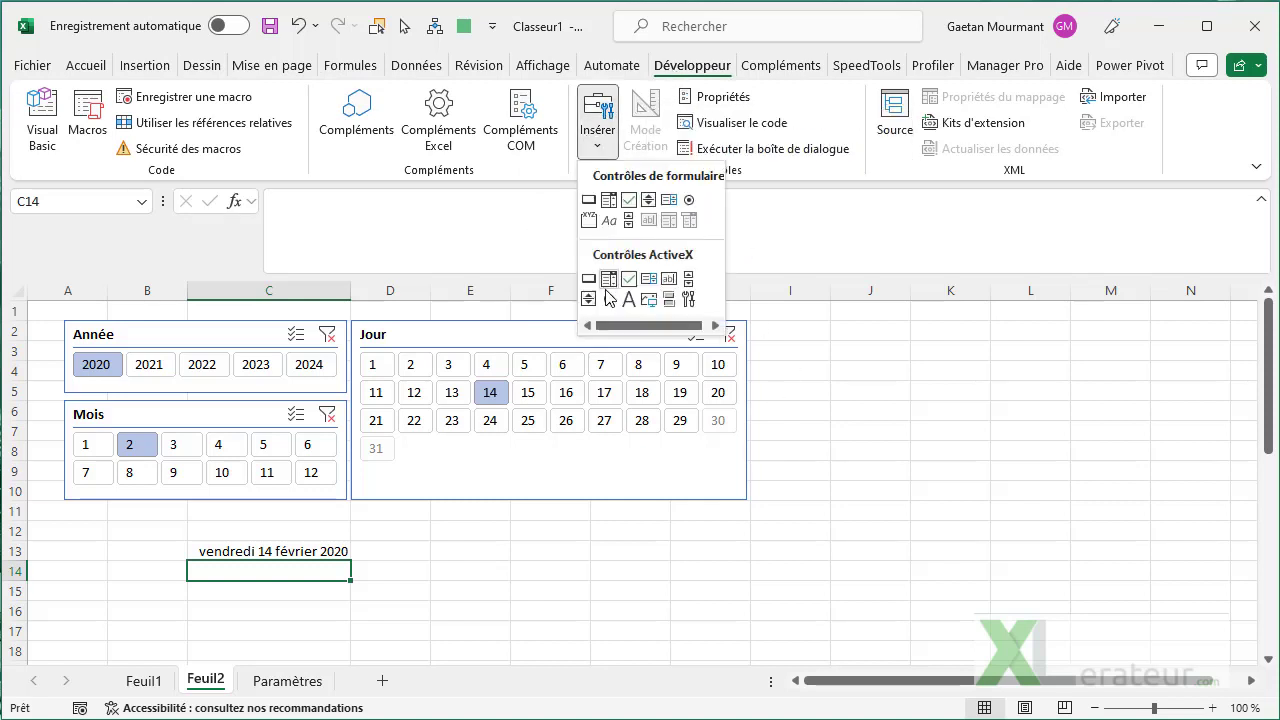
left_click(628, 200)
left_click_drag(468, 525, 678, 567)
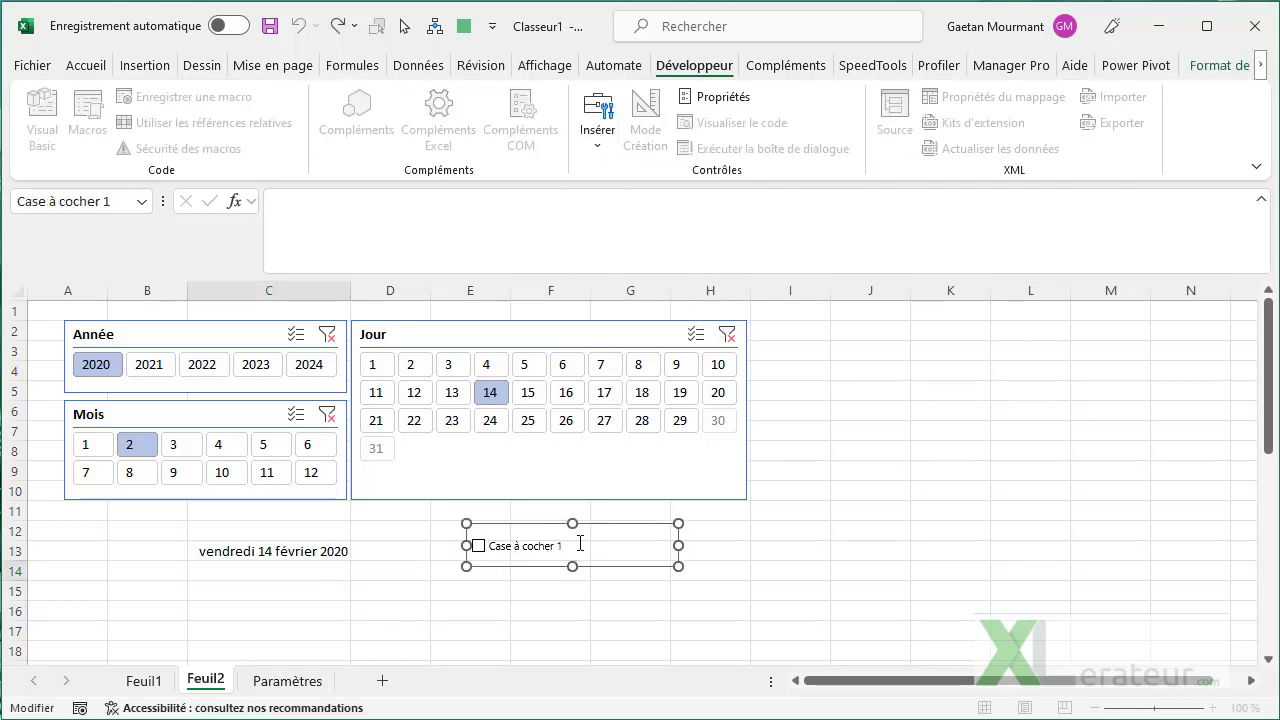
- Caption the checkbox "Sélection autorisée pour plusieurs dates" and widen it to about the end of column H
key("ctrl+a")
type("S")
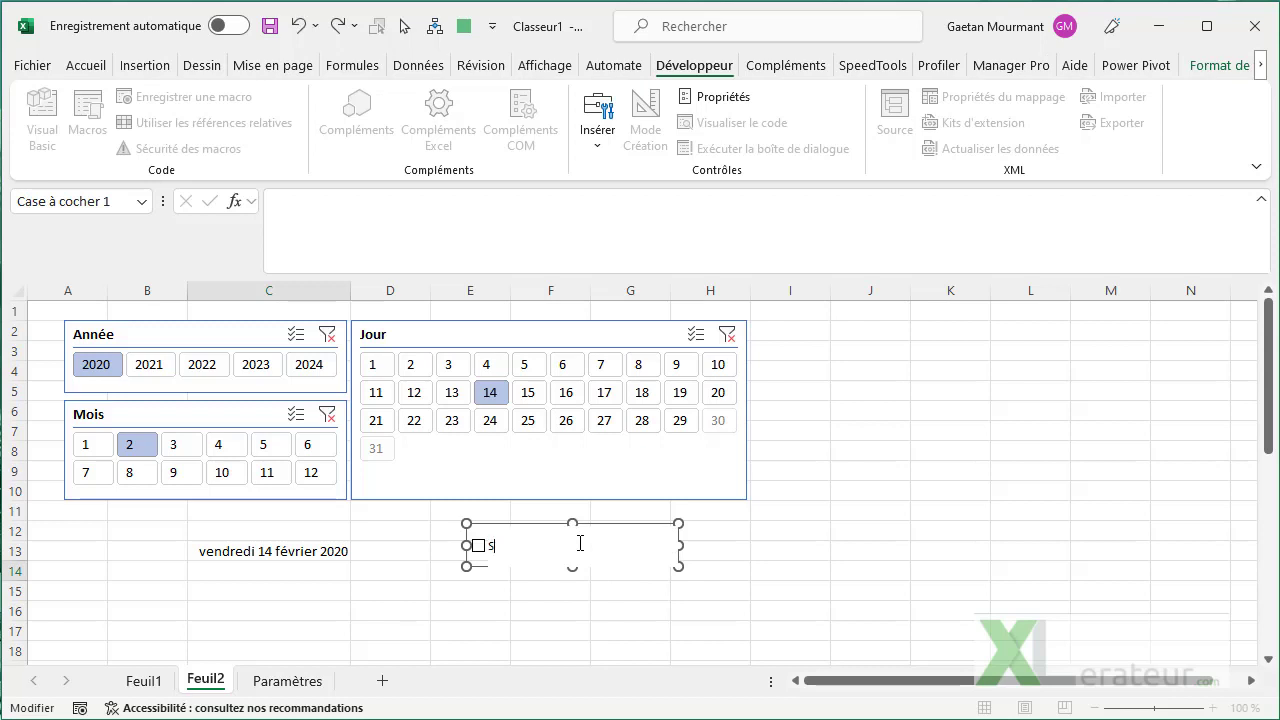
type("élection ")
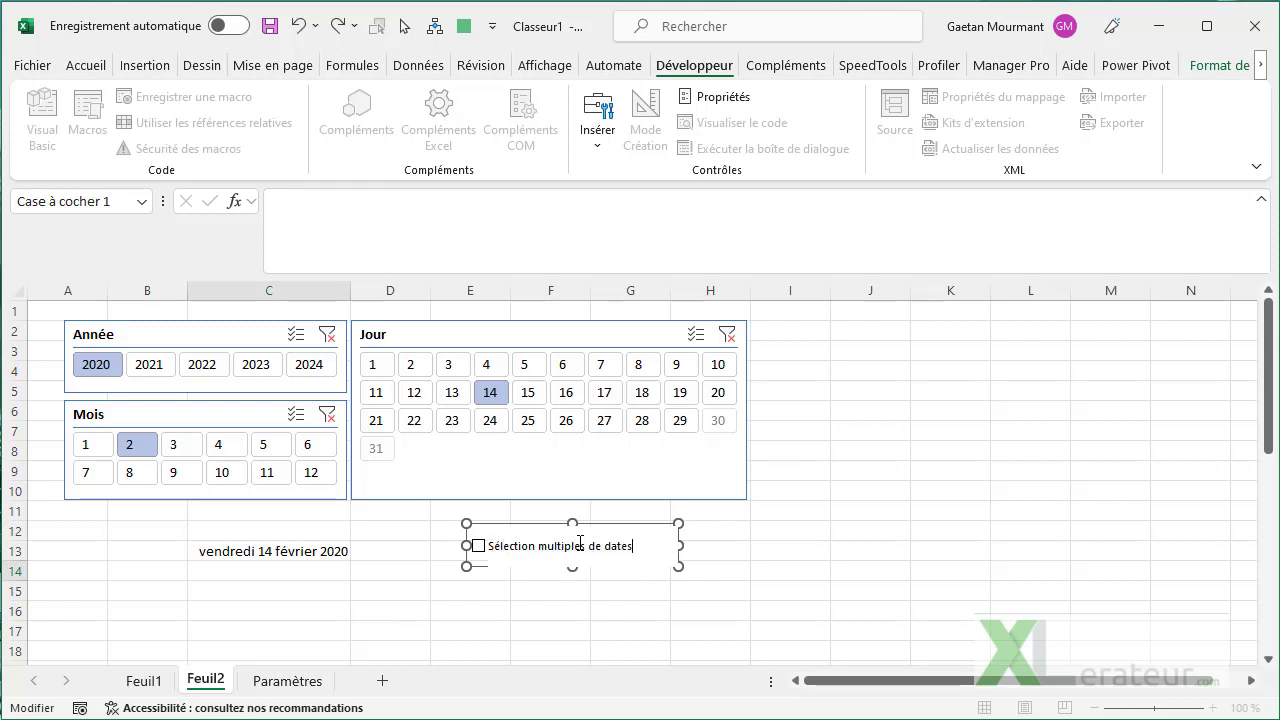
type("autorisées")
key("BackSpace")
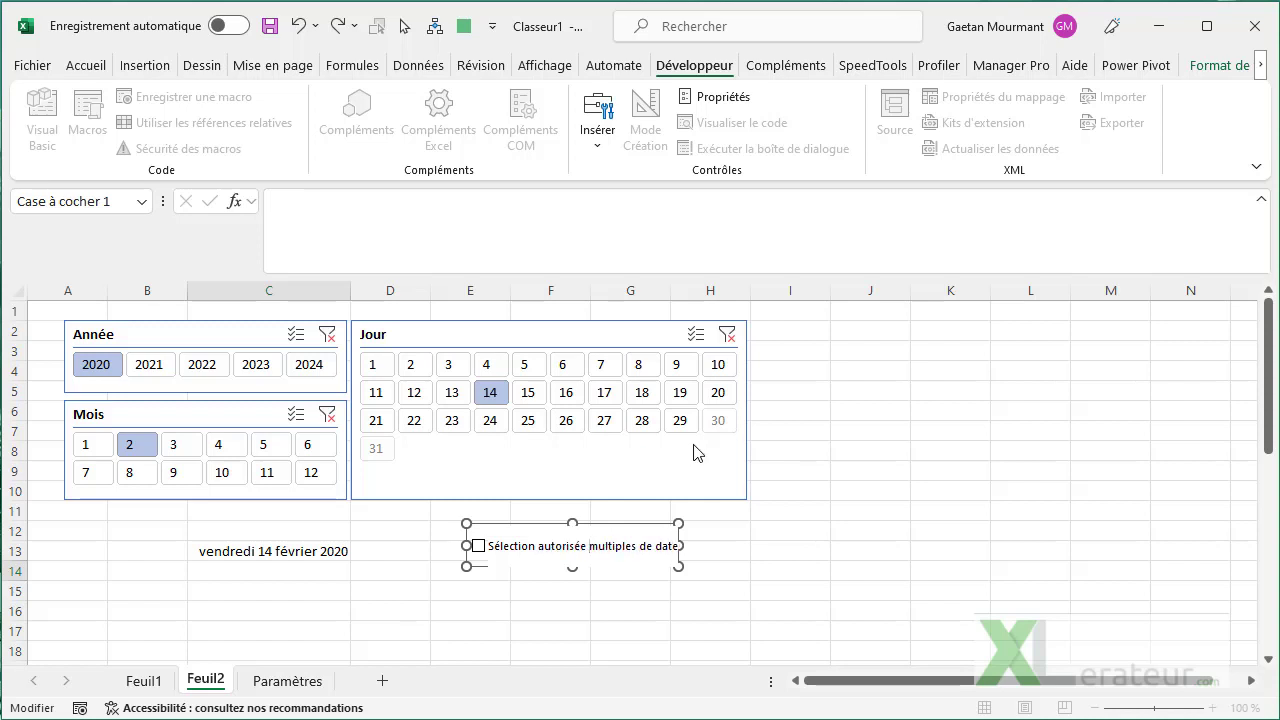
type("pour plusie")
key("ctrl+BackSpace")
key("ctrl+BackSpace")
key("ctrl+BackSpace")
key("ctrl+BackSpace")
left_click(834, 531)
left_click(656, 558, "ctrl")
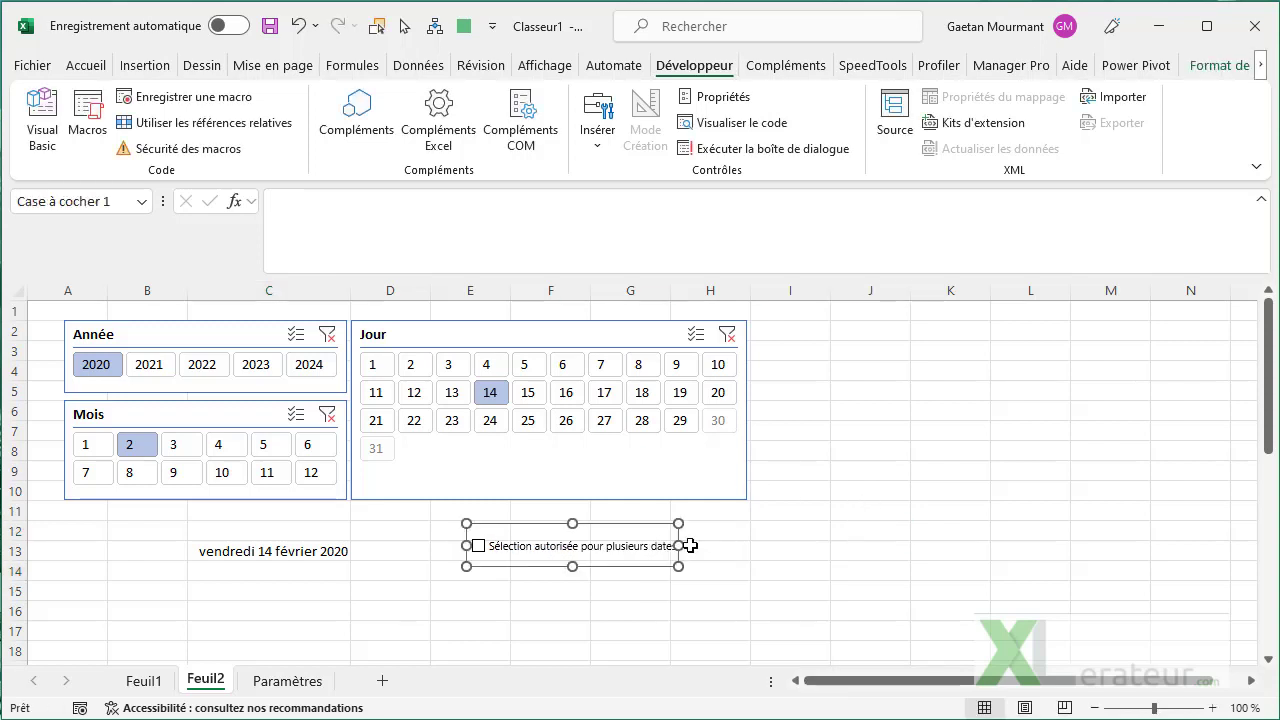
left_click_drag(678, 546, 743, 546)
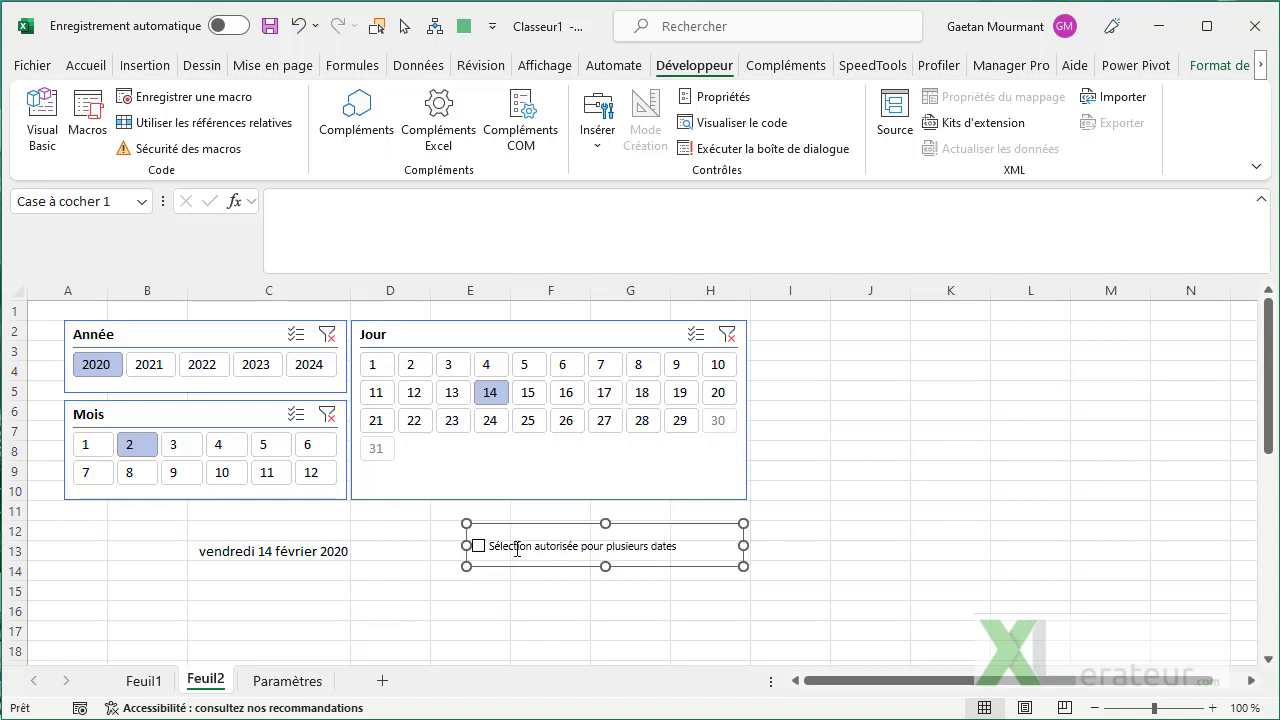
- Link the checkbox to cell B2 of the Paramètres sheet, named Param_SelectionMultipleDates
left_click(406, 230)
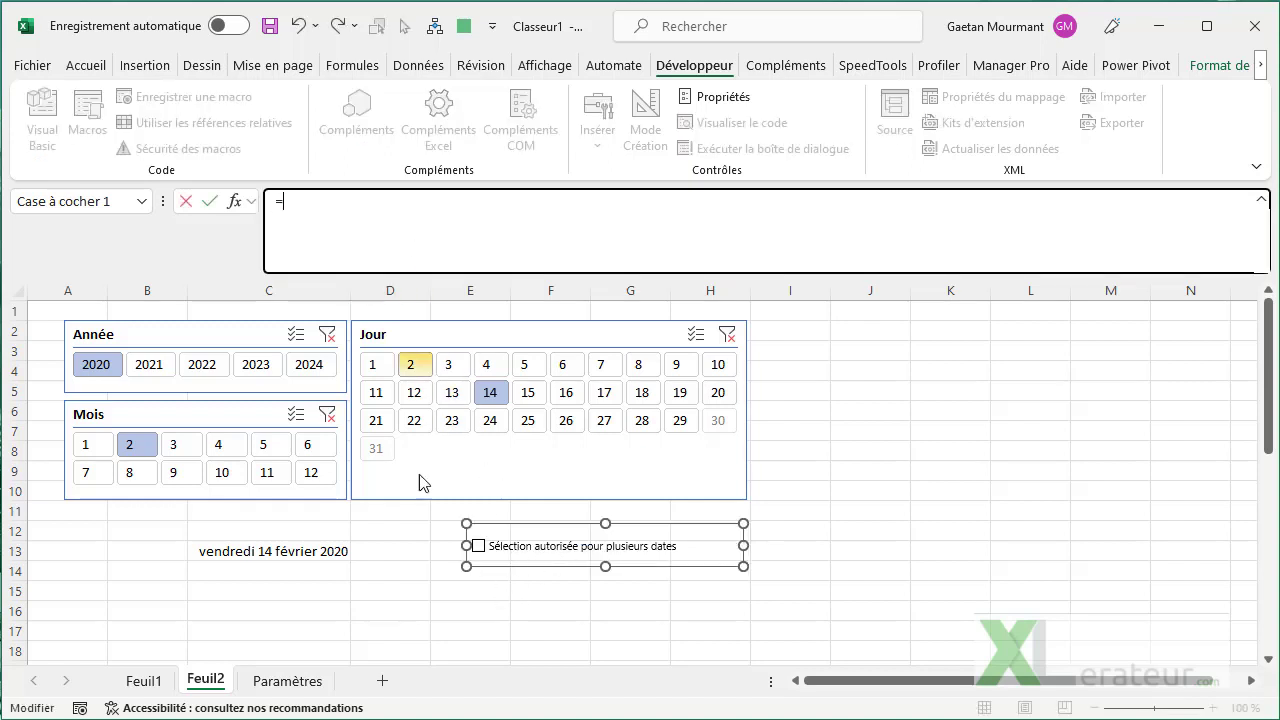
left_click(288, 681)
left_click(255, 331)
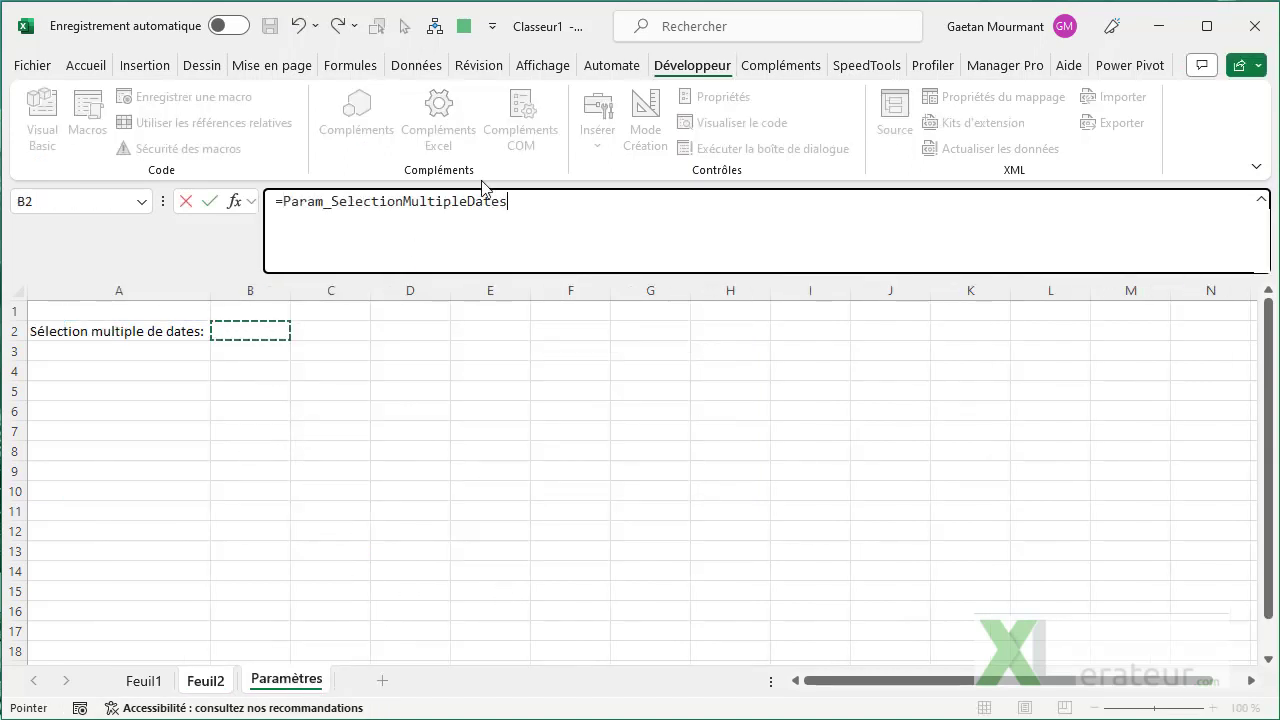
key("Return")
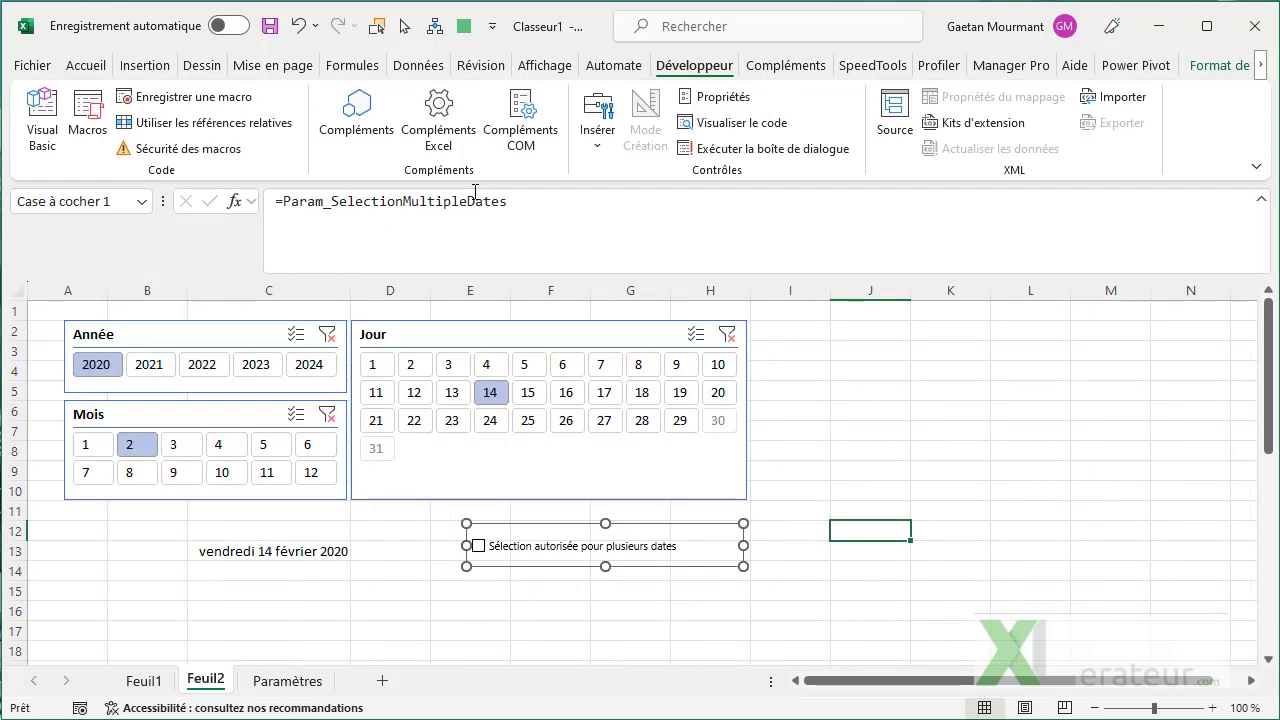
- Test the checkbox by enabling it, selecting days 4 and 12 in the Jour slicer, and disabling it again
left_click(368, 549)
left_click(508, 552)
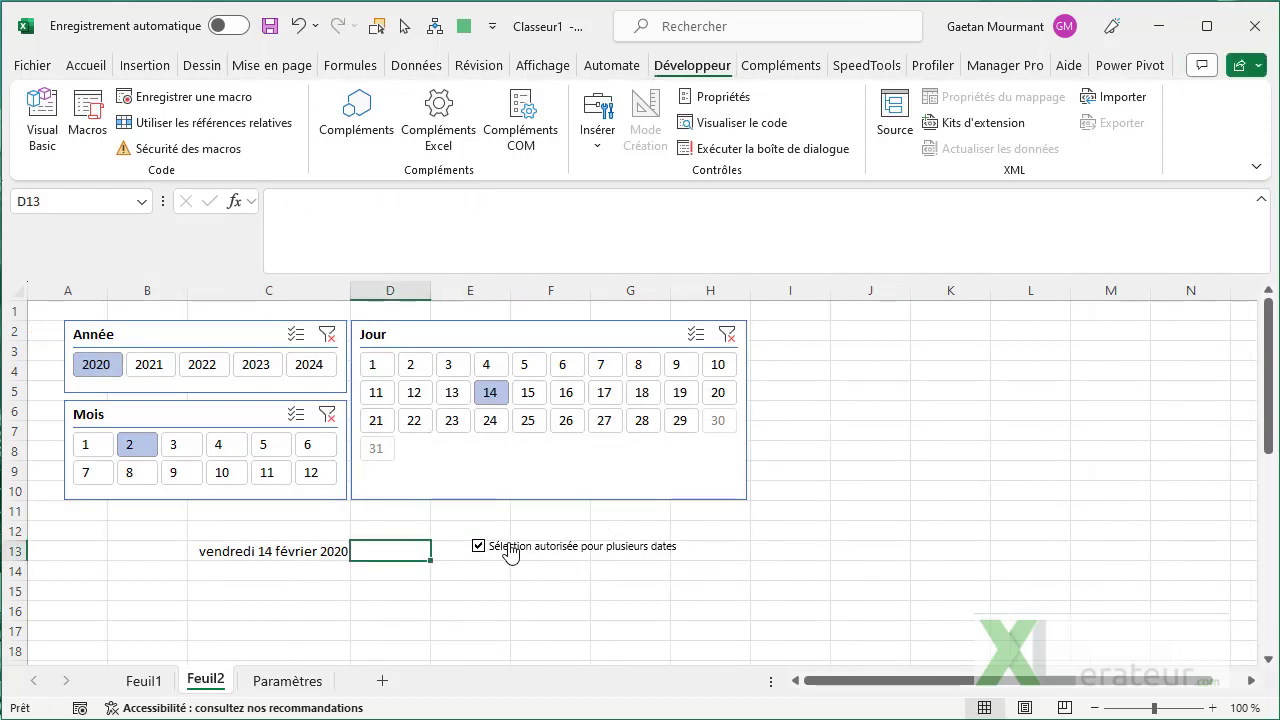
left_click(487, 364)
left_click(415, 393)
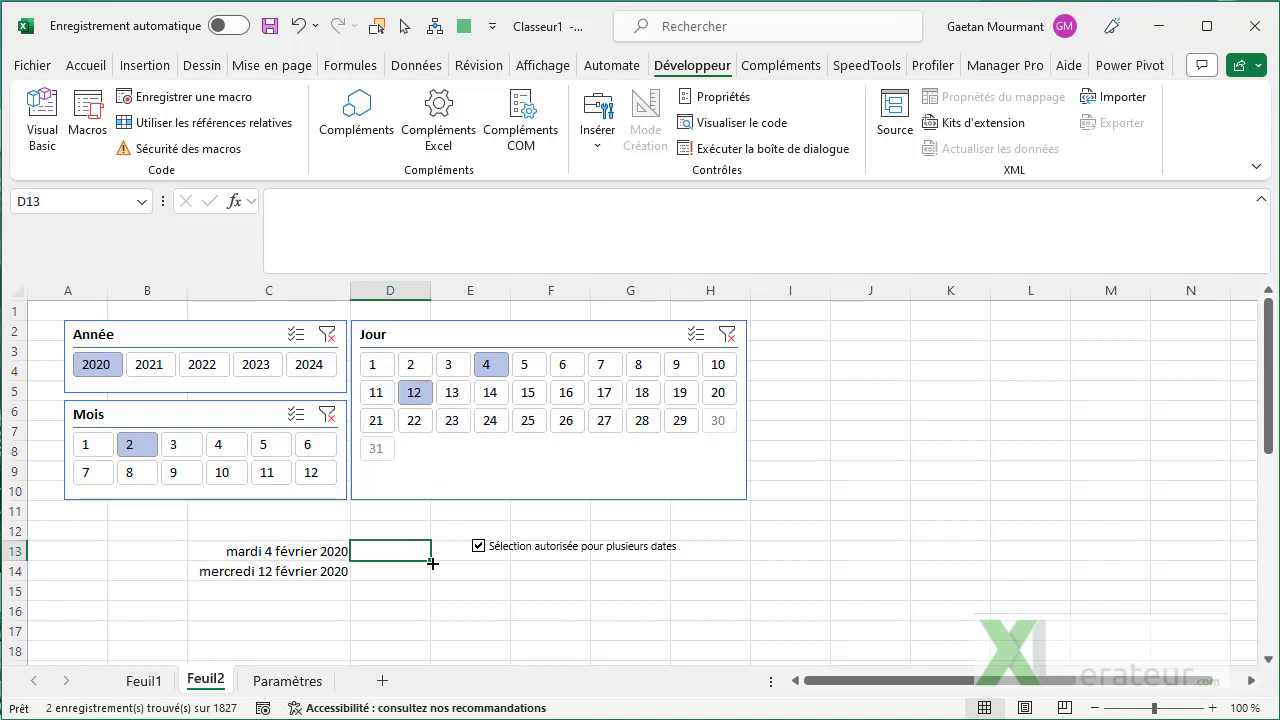
left_click(560, 548)
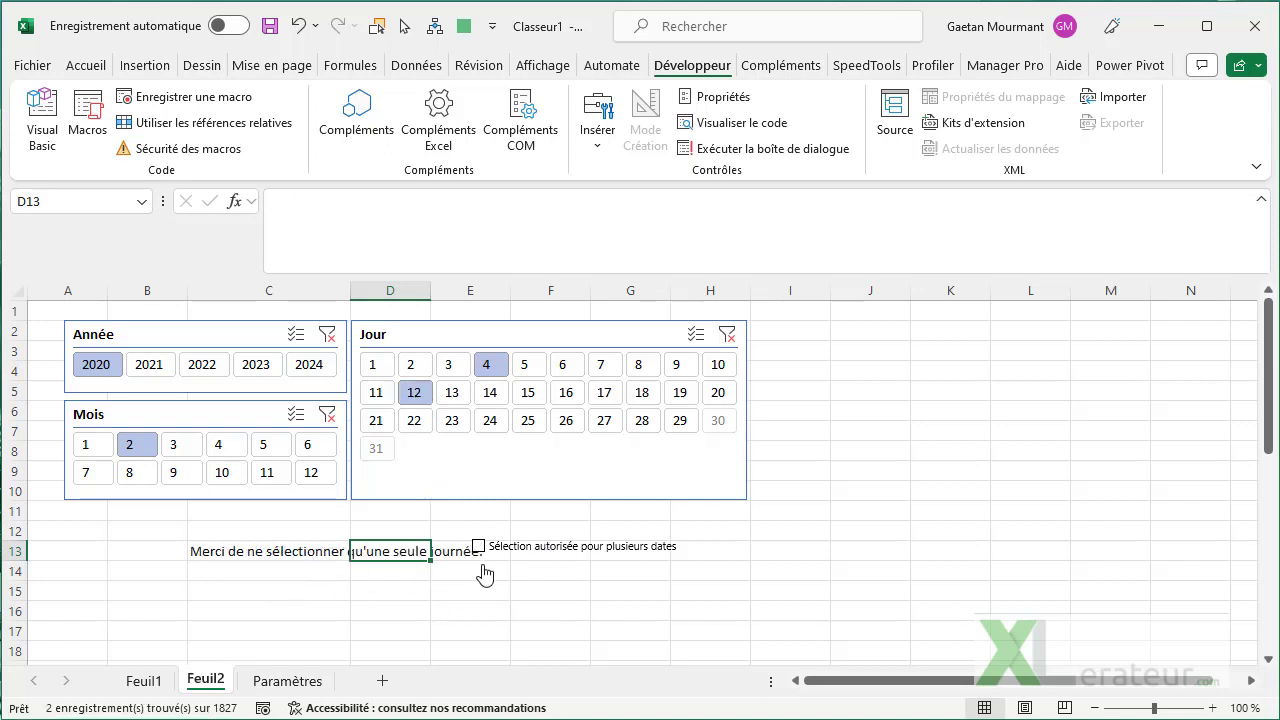
- Widen column C to give the message in C13 more room and re-enable the multiple-date checkbox
left_click_drag(350, 290, 428, 291)
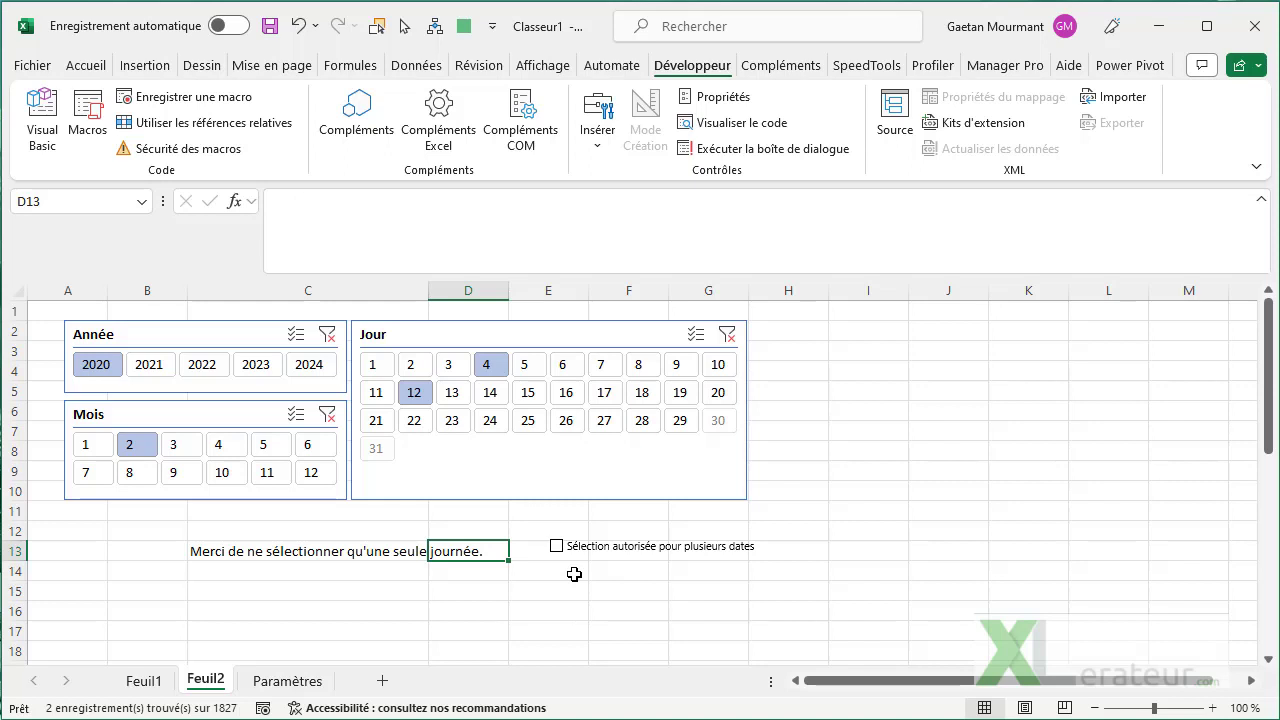
left_click(574, 574)
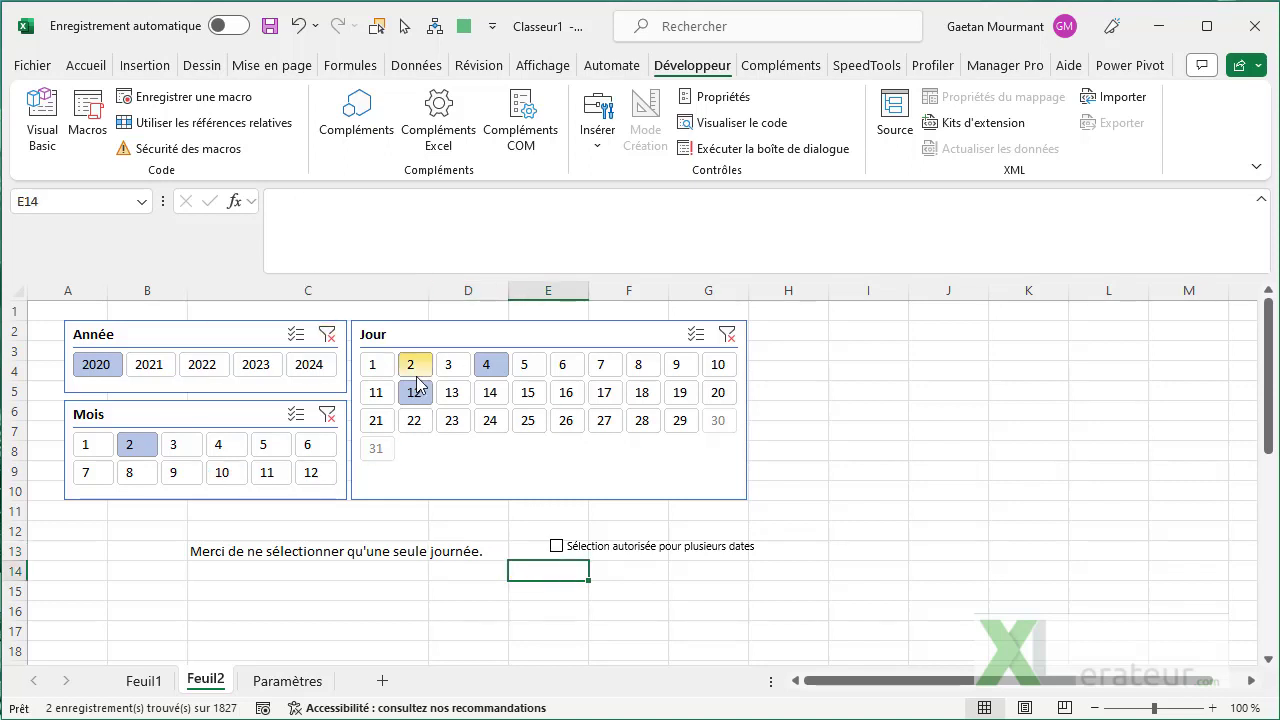
left_click(556, 546)
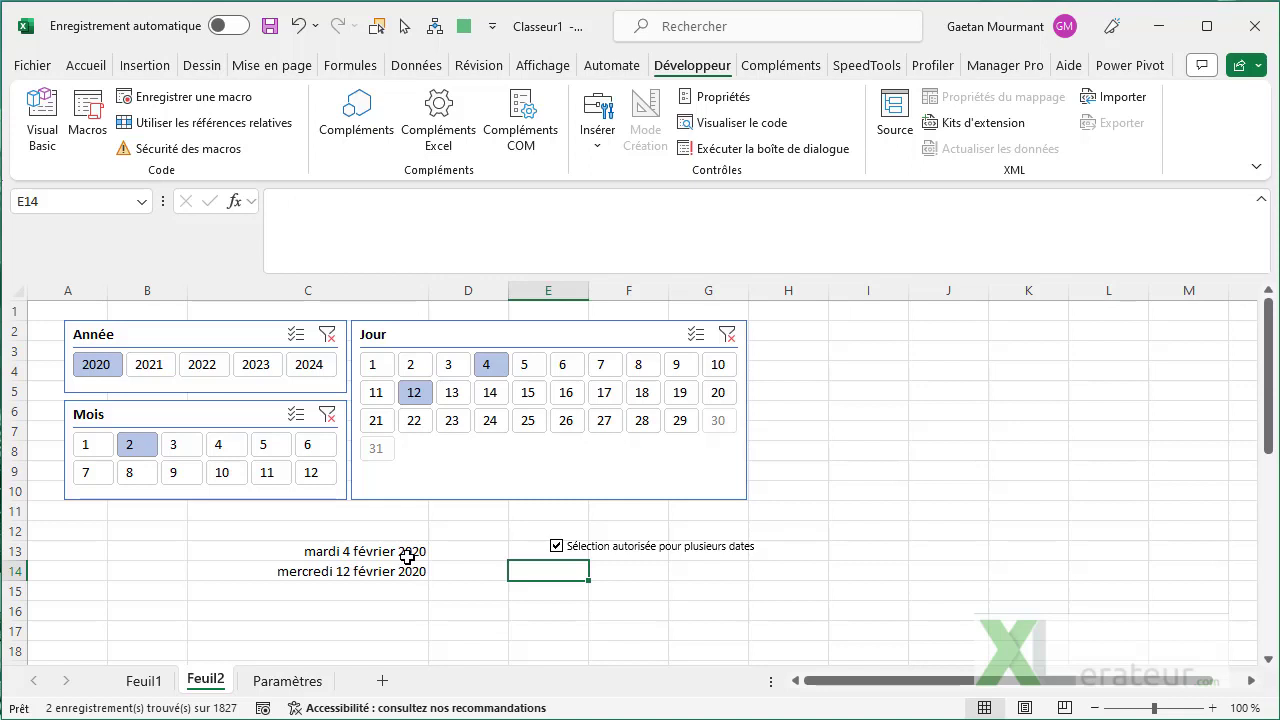
- Create a pivot table from the T_Dates table of Feuil1 on a new worksheet
left_click(143, 680)
scroll(194, 452, "up", 3)
left_click(180, 376)
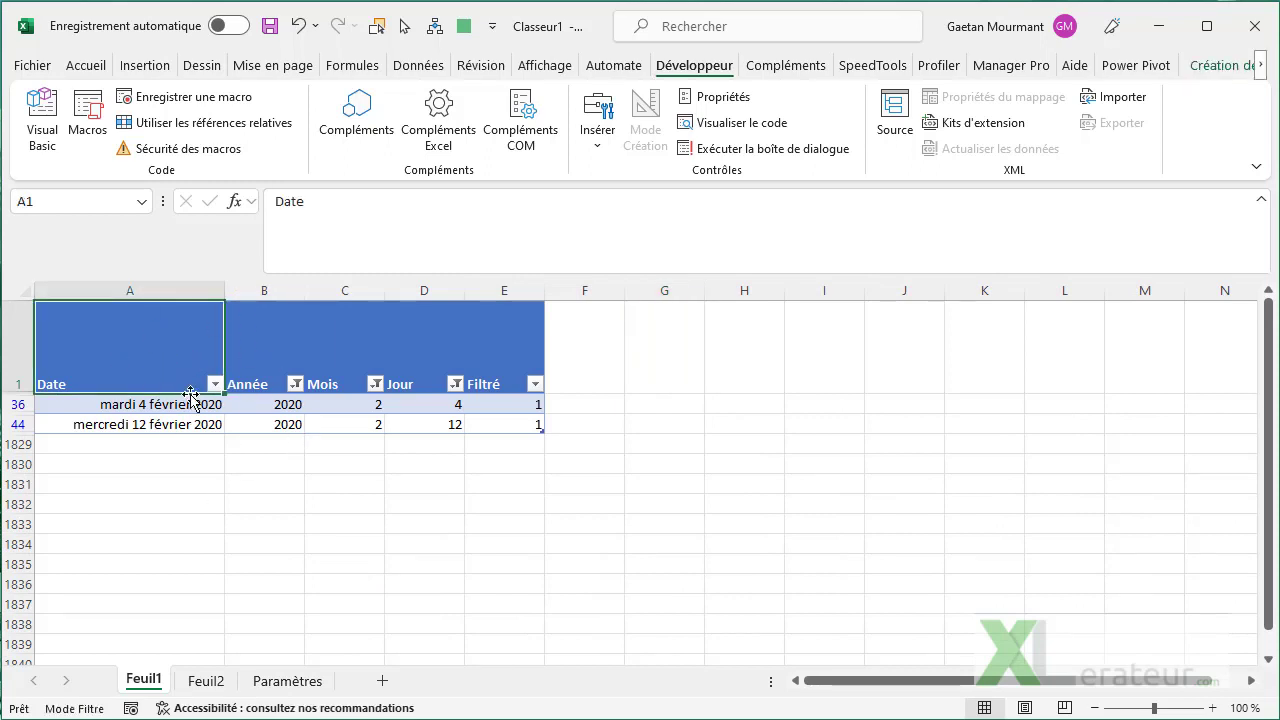
left_click(1220, 65)
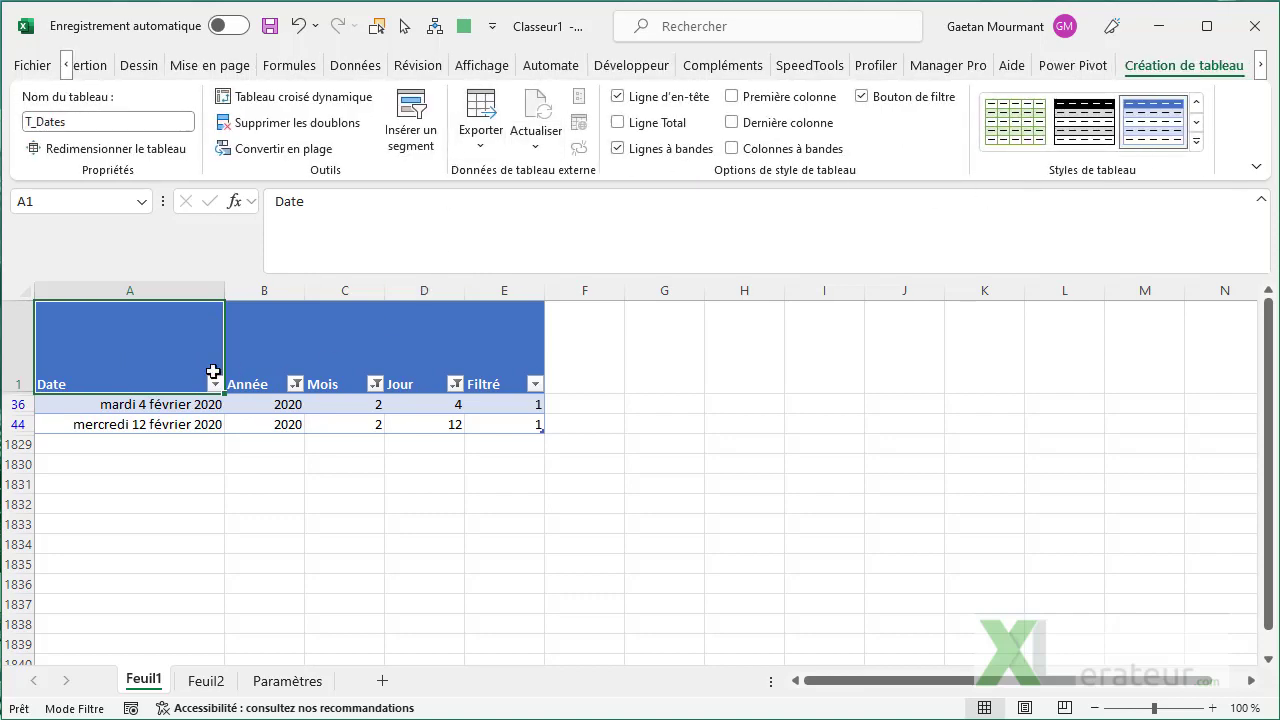
left_click(293, 96)
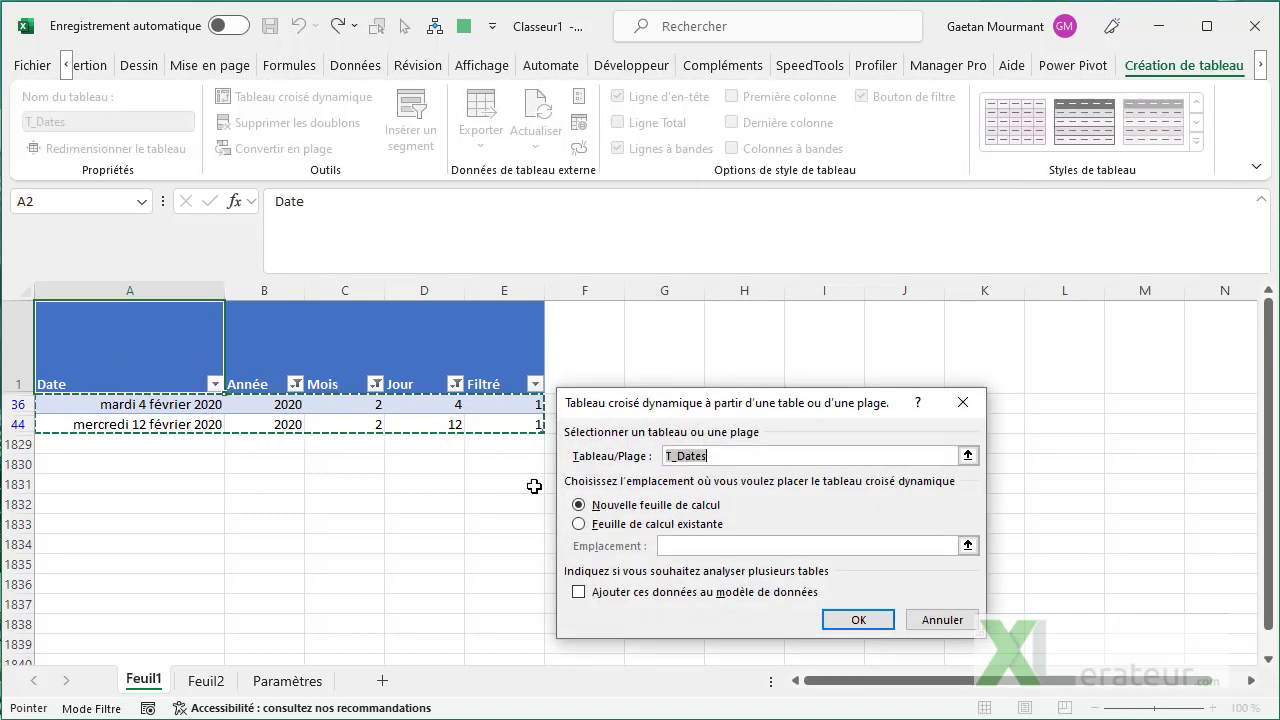
left_click(840, 614)
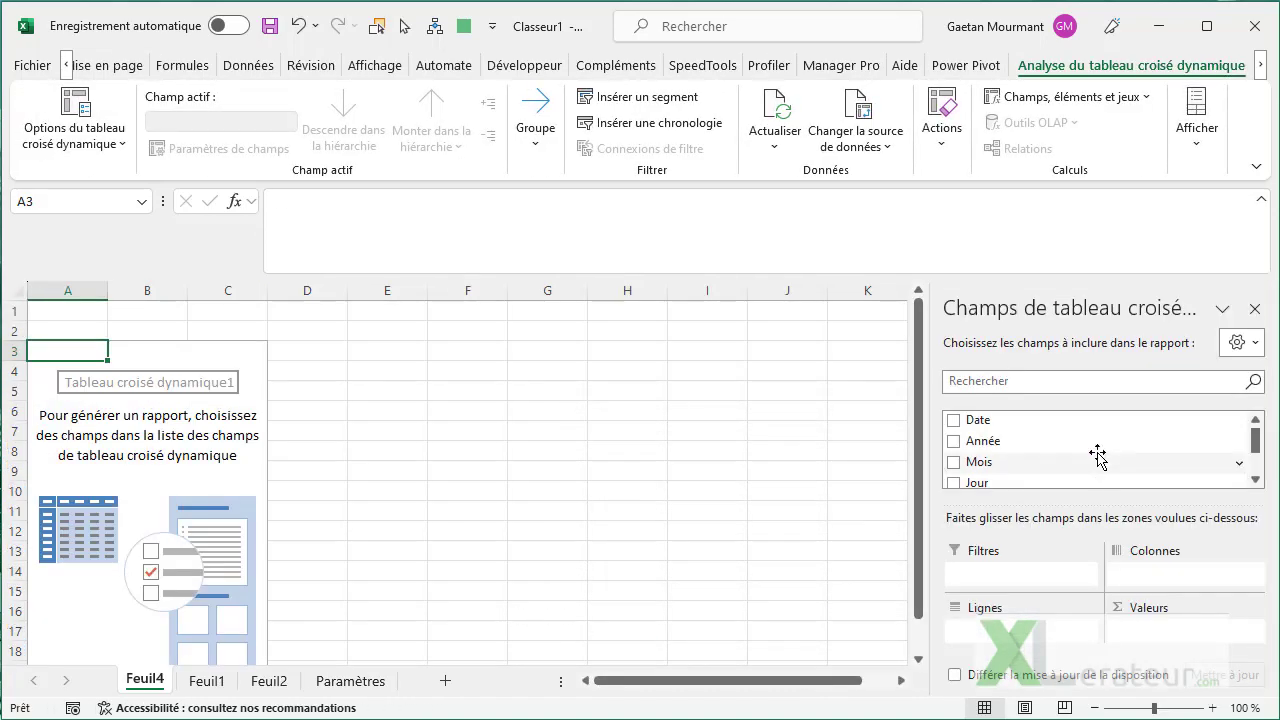
- Add a timeline for the Date field and place it beside the pivot table, starting at about D3
right_click(983, 425)
left_click(1062, 549)
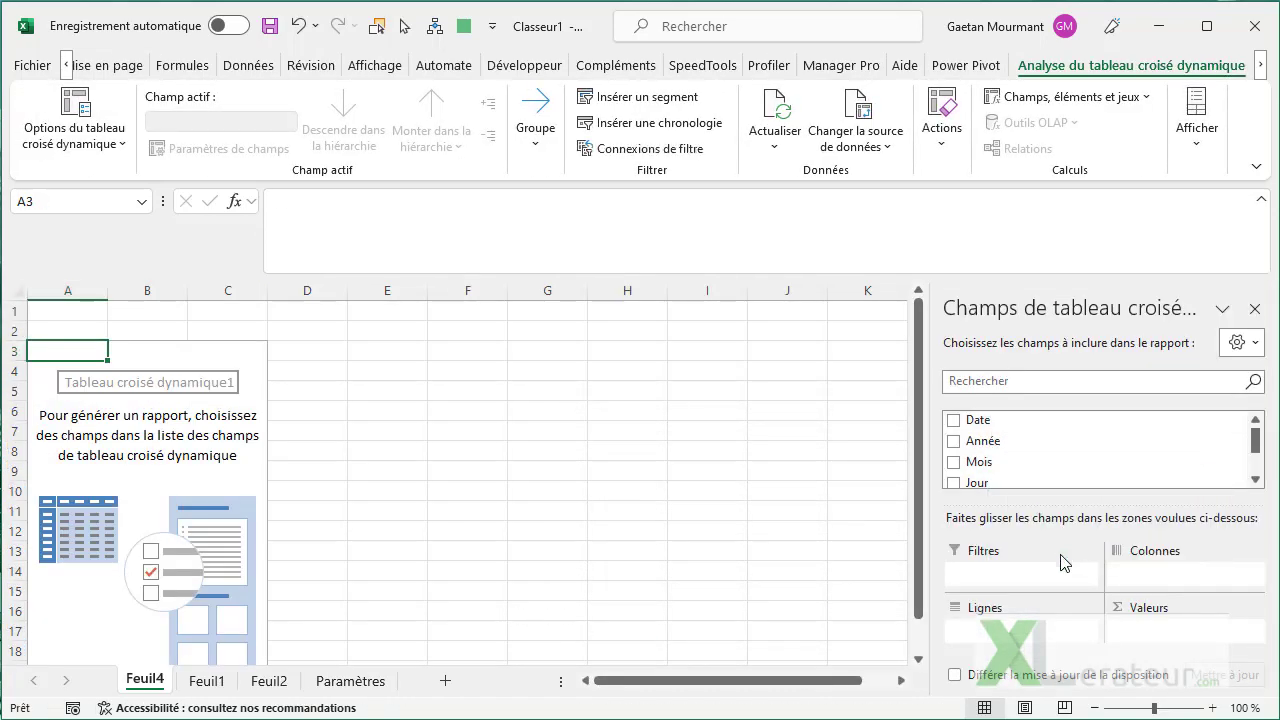
left_click_drag(488, 457, 502, 386)
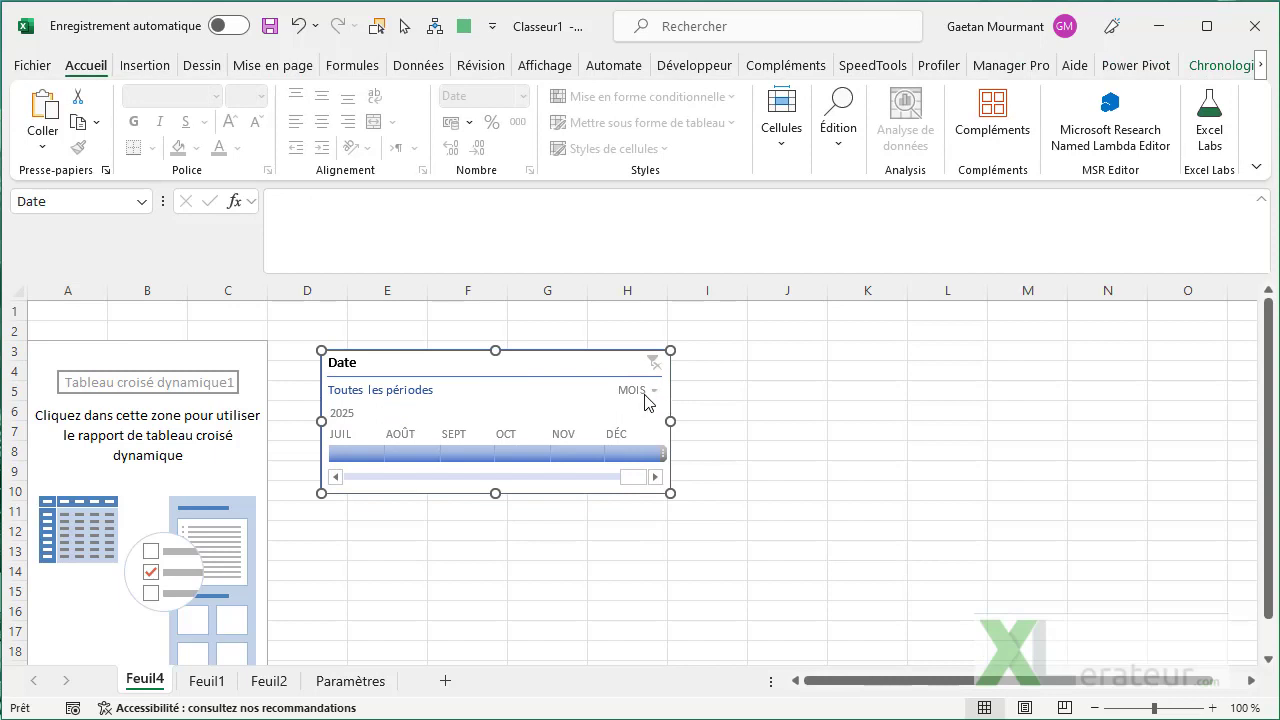
- Set the timeline's level to JOURS and enlarge it to about K14, showing late April to mid-May 2023
left_click(648, 392)
left_click(667, 499)
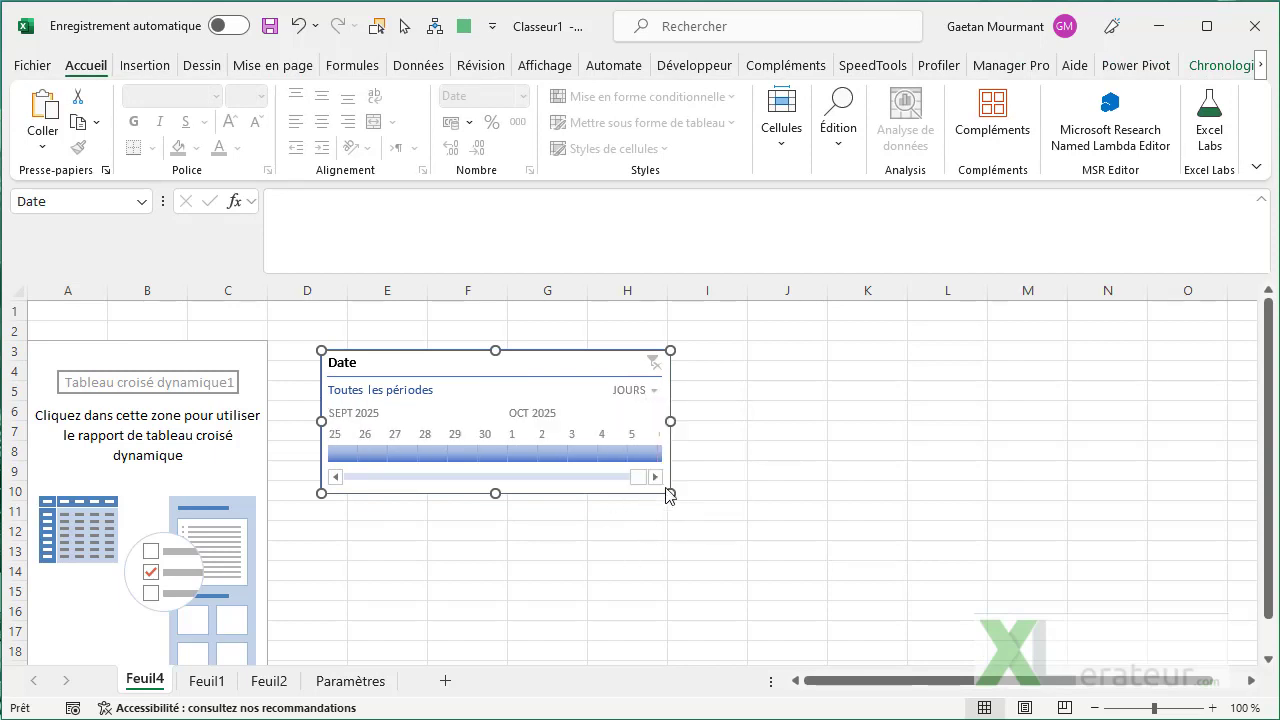
left_click_drag(669, 492, 867, 584)
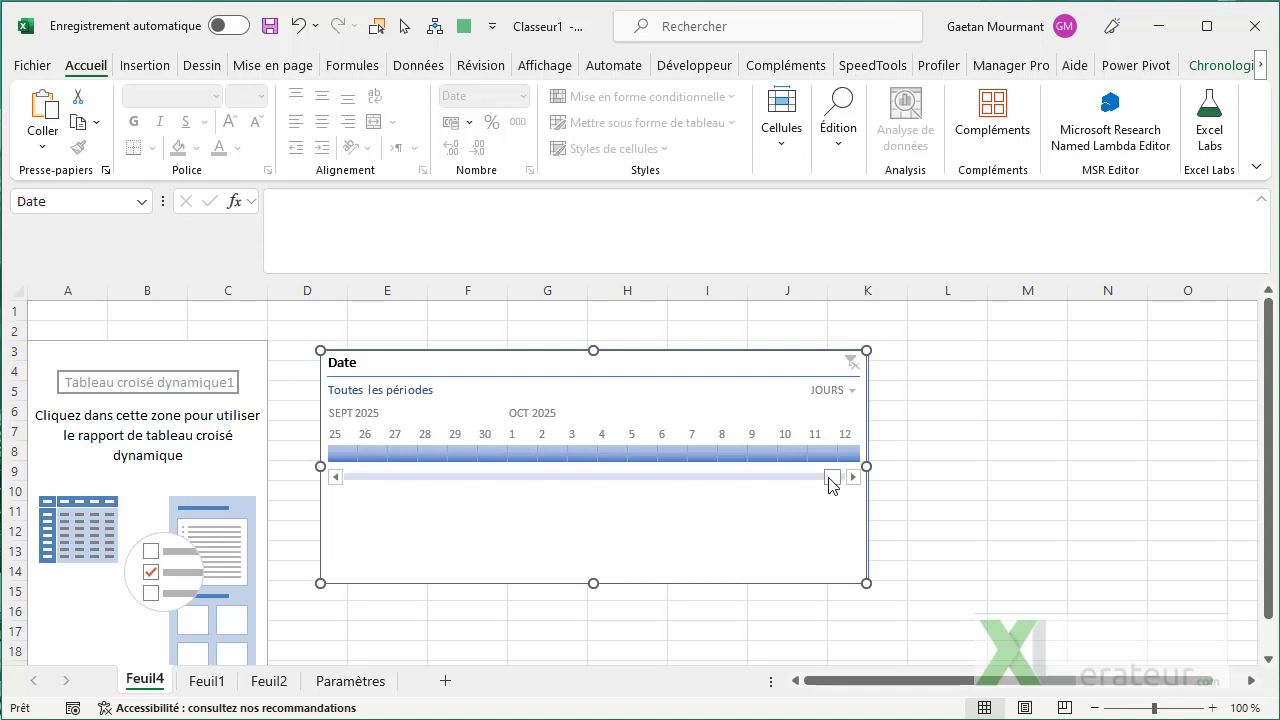
left_click_drag(832, 477, 577, 487)
- Add Date to the pivot table's rows, ungroup it into individual dates and autofit column A
left_click(150, 442)
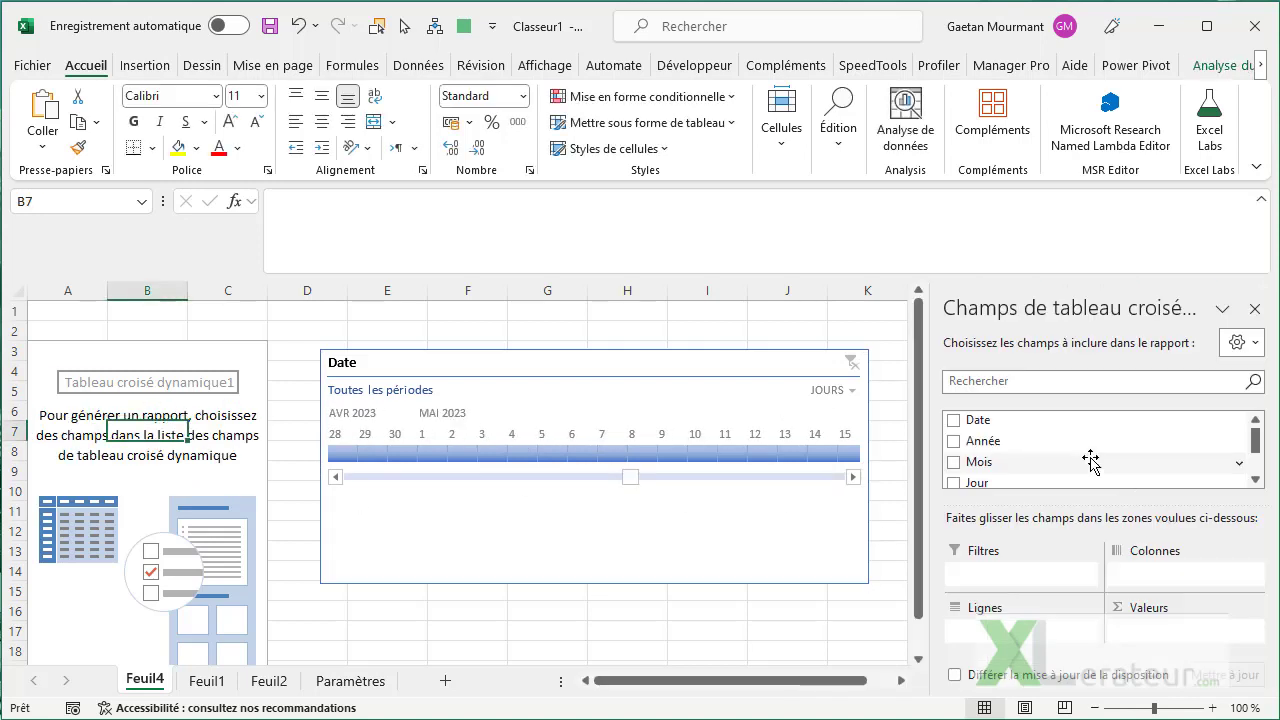
left_click_drag(1003, 613, 1003, 620)
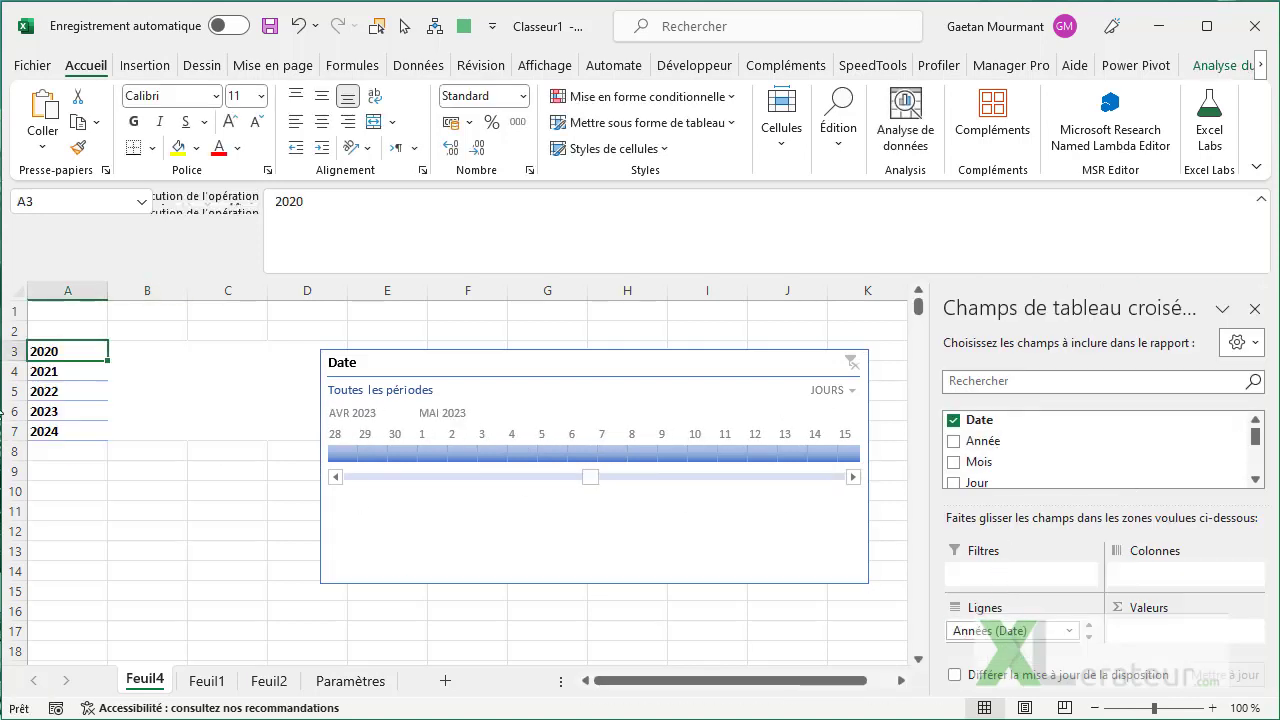
right_click(66, 355)
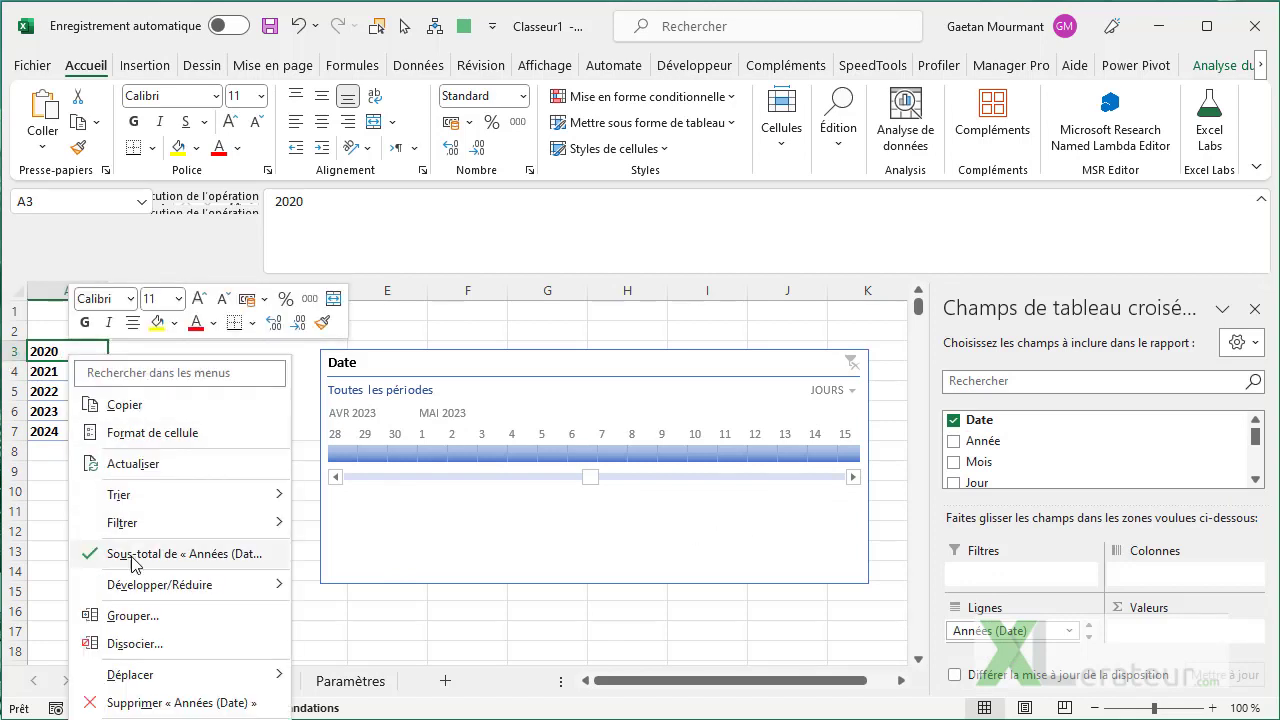
left_click(188, 643)
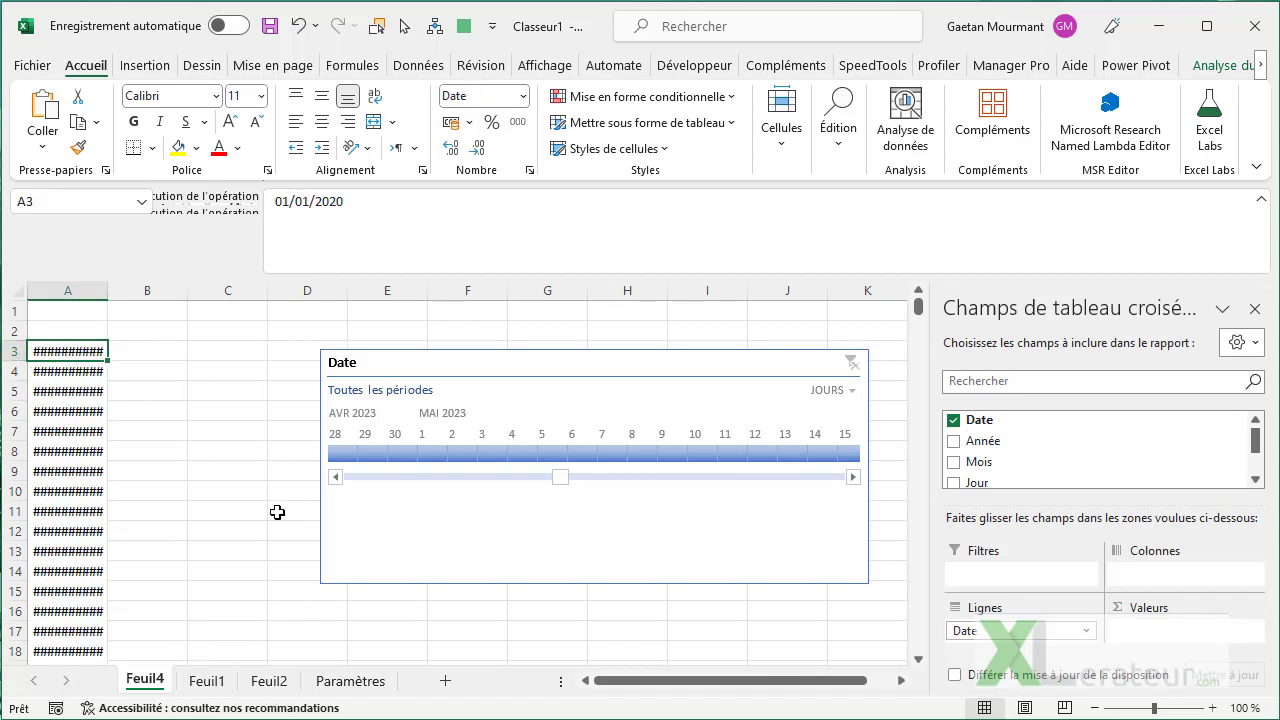
double_click(107, 291)
- Move the timeline up to about C1 and test it with 1 May, 9 May and the range 1 to 6 May 2023
left_click_drag(536, 370, 419, 331)
left_click(427, 411)
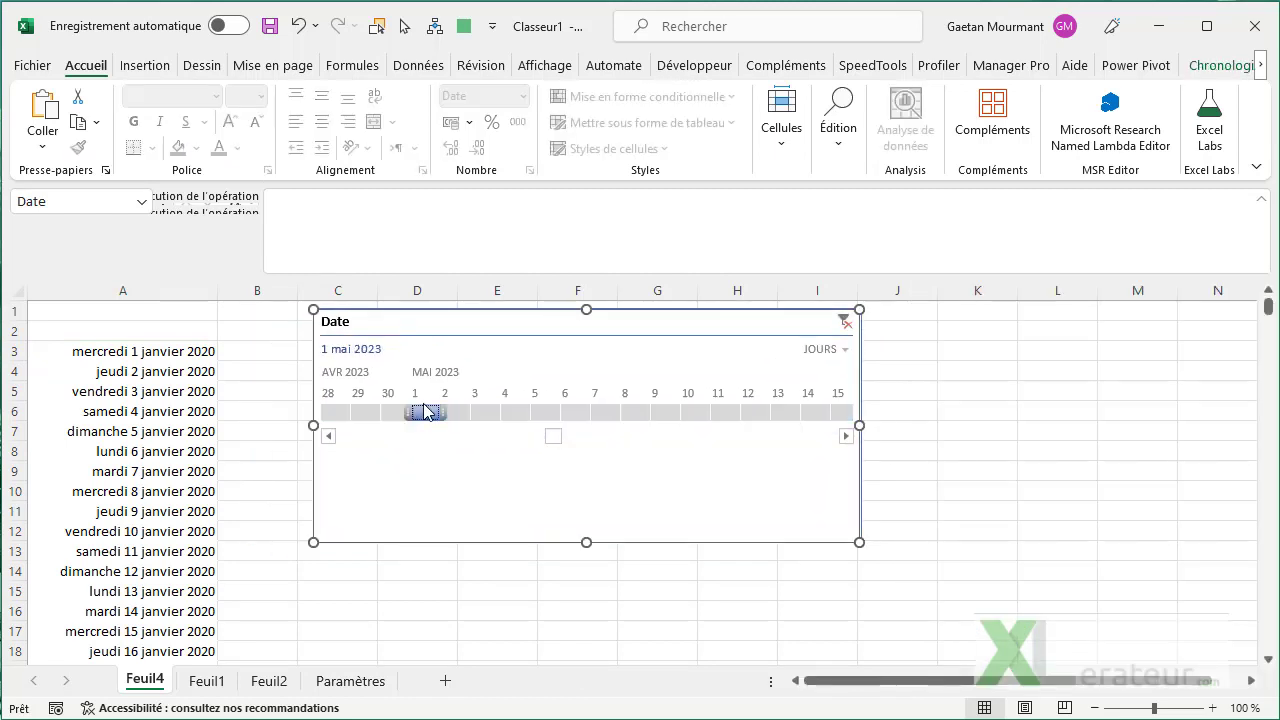
left_click(573, 412, "shift")
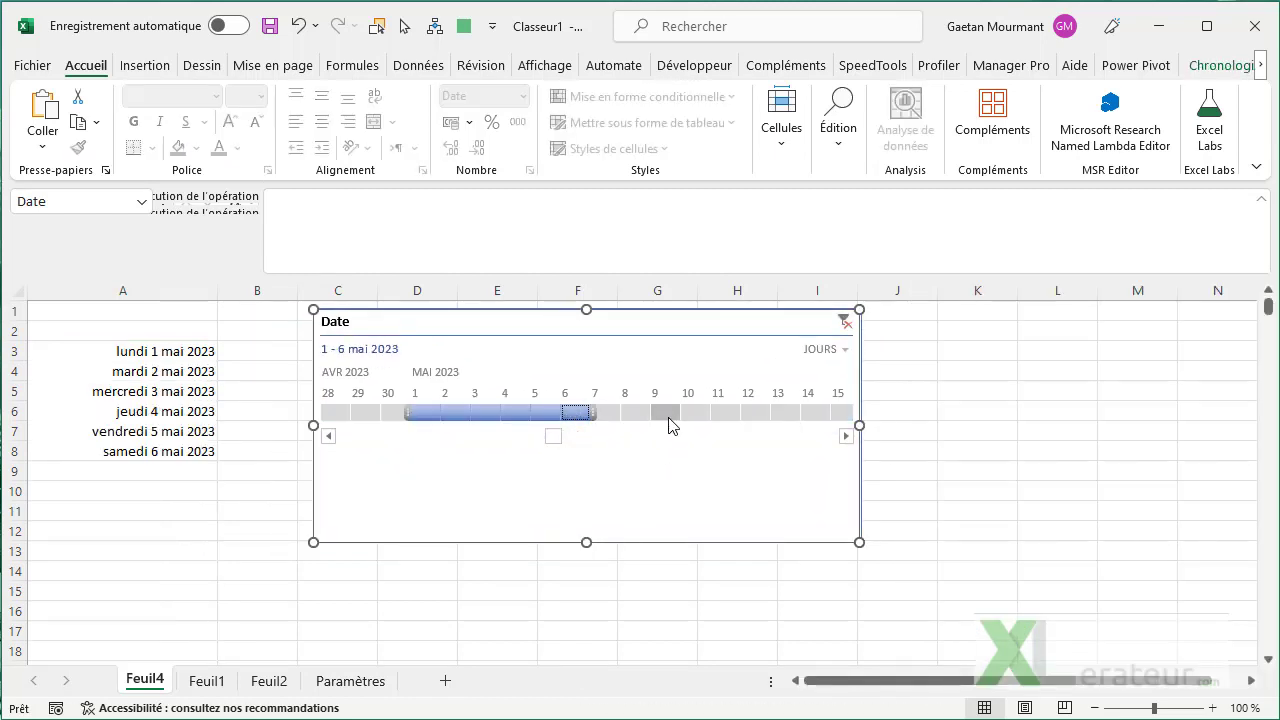
left_click(664, 412)
left_click(424, 412)
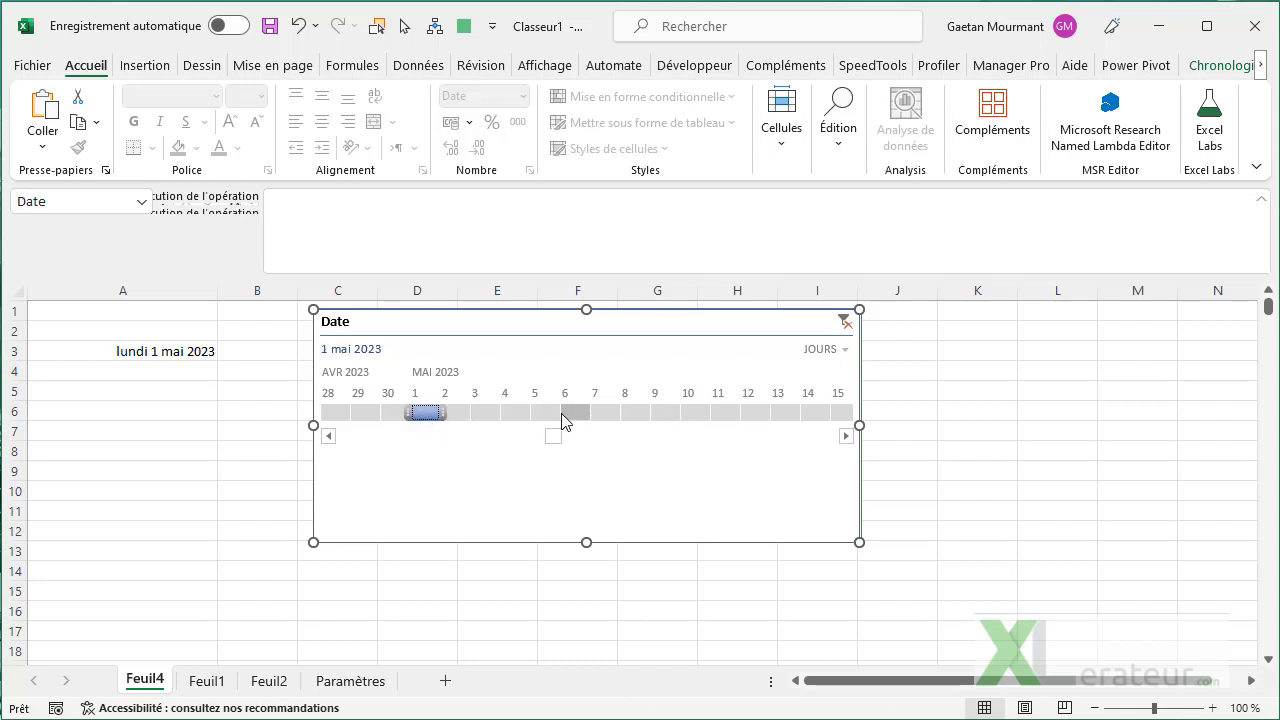
left_click(573, 412, "shift")
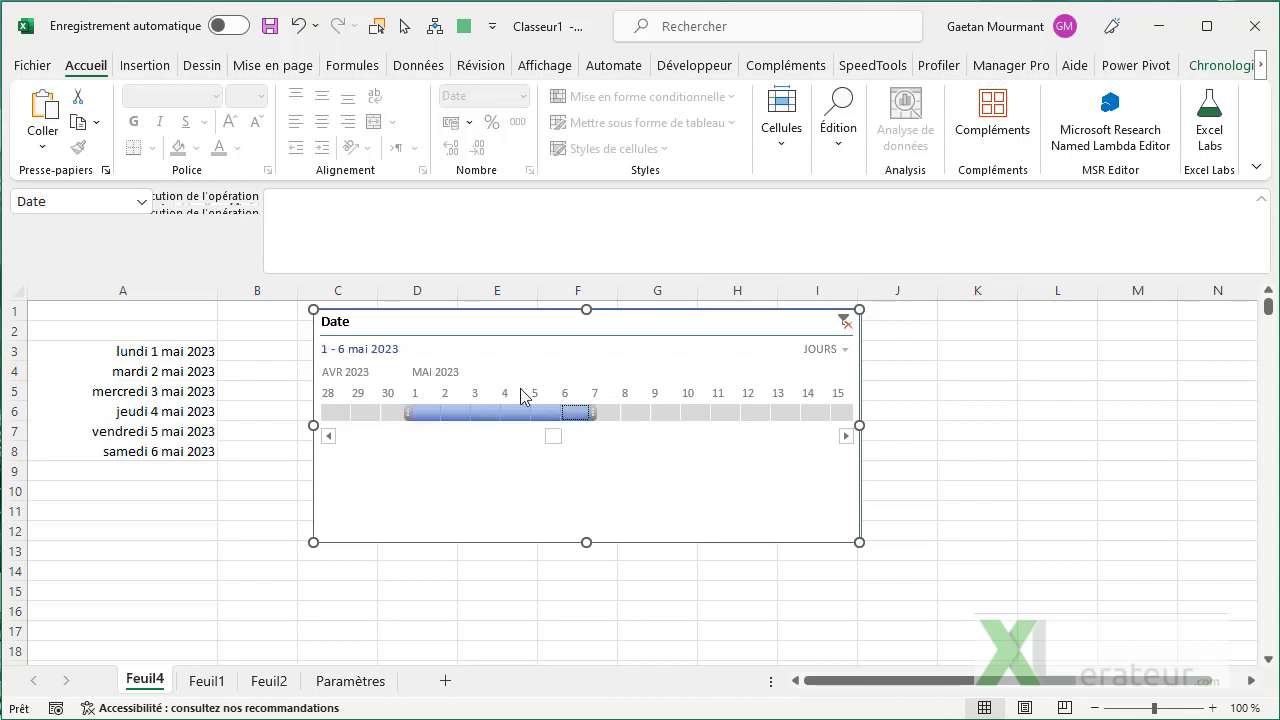
- Select 1 May alone in the timeline, and extend the date filter to 1 to 11 May 2023
left_click(424, 413)
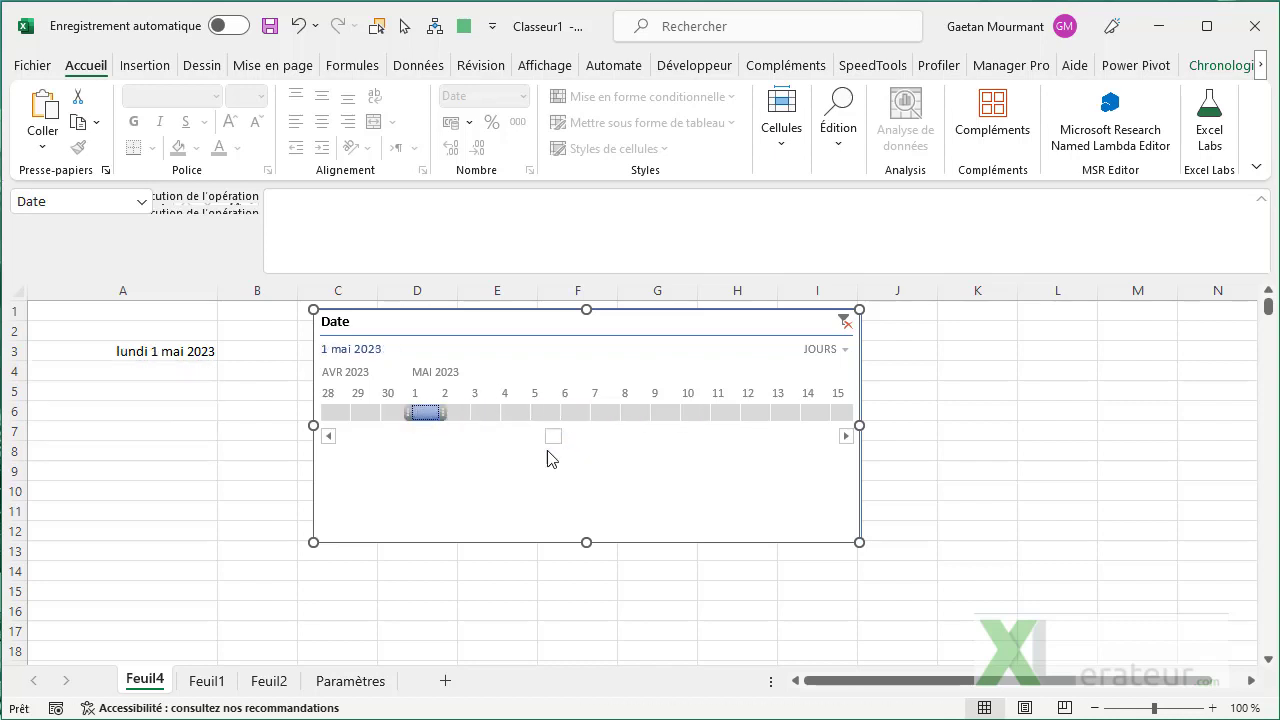
left_click(728, 413)
left_click(434, 414, "shift")
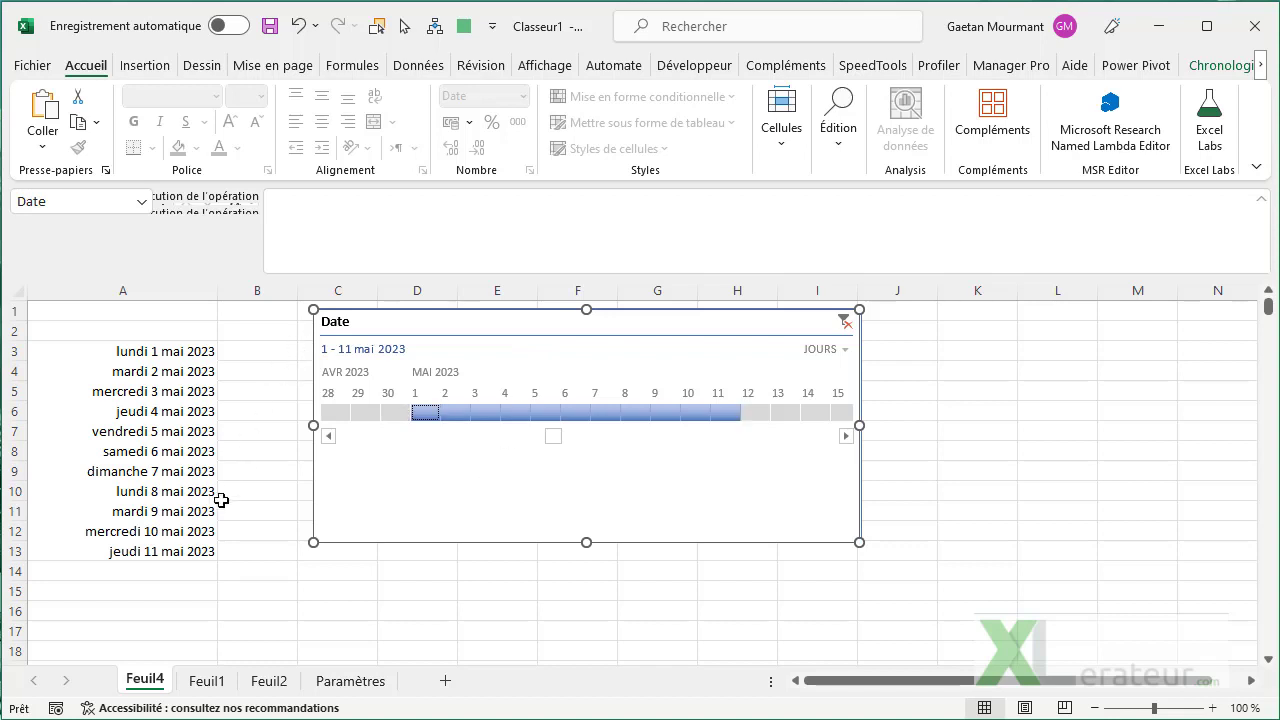
- Compare the slicer date picker on Feuil2 with the timeline-filtered pivot table on Feuil4
left_click(277, 690)
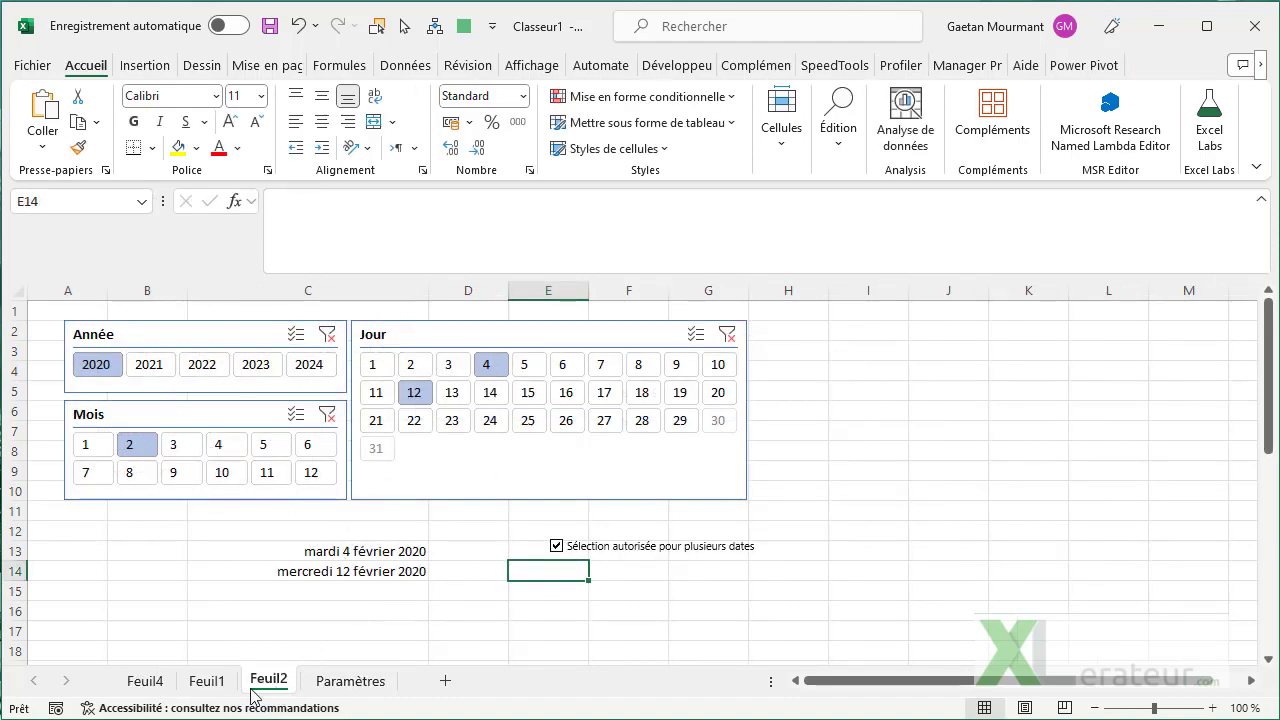
left_click(150, 681)
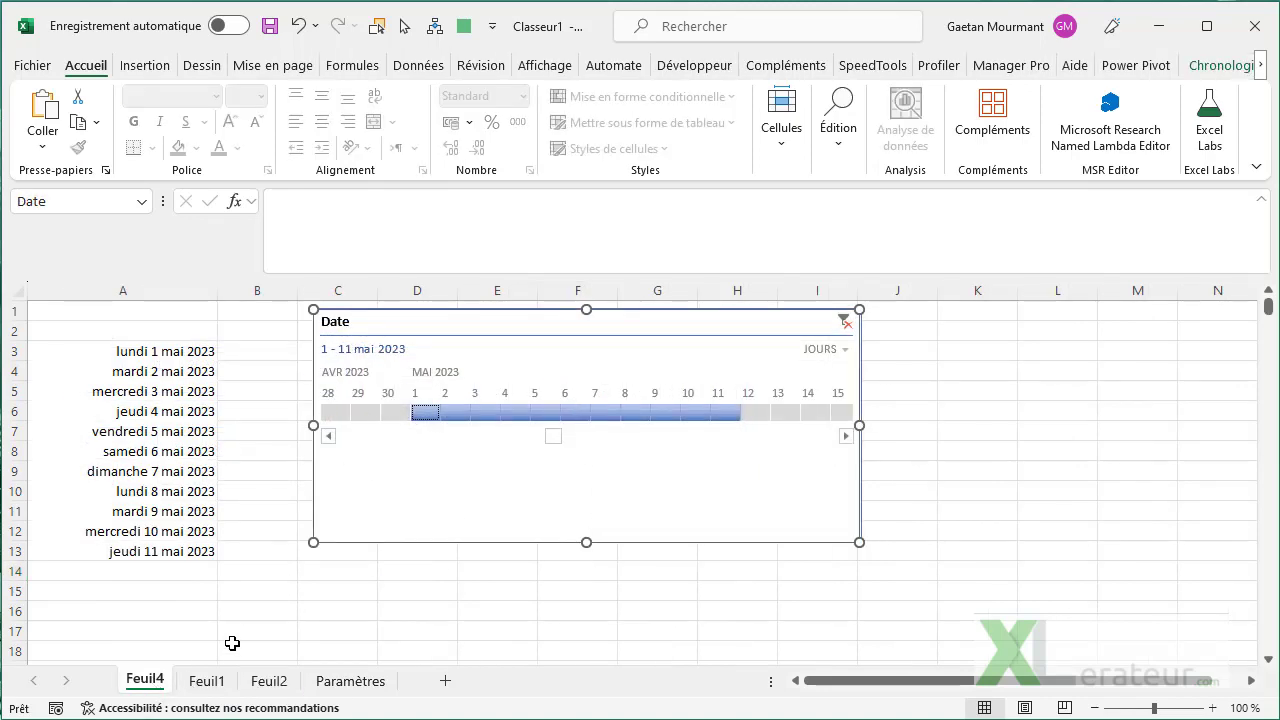
left_click(269, 681)
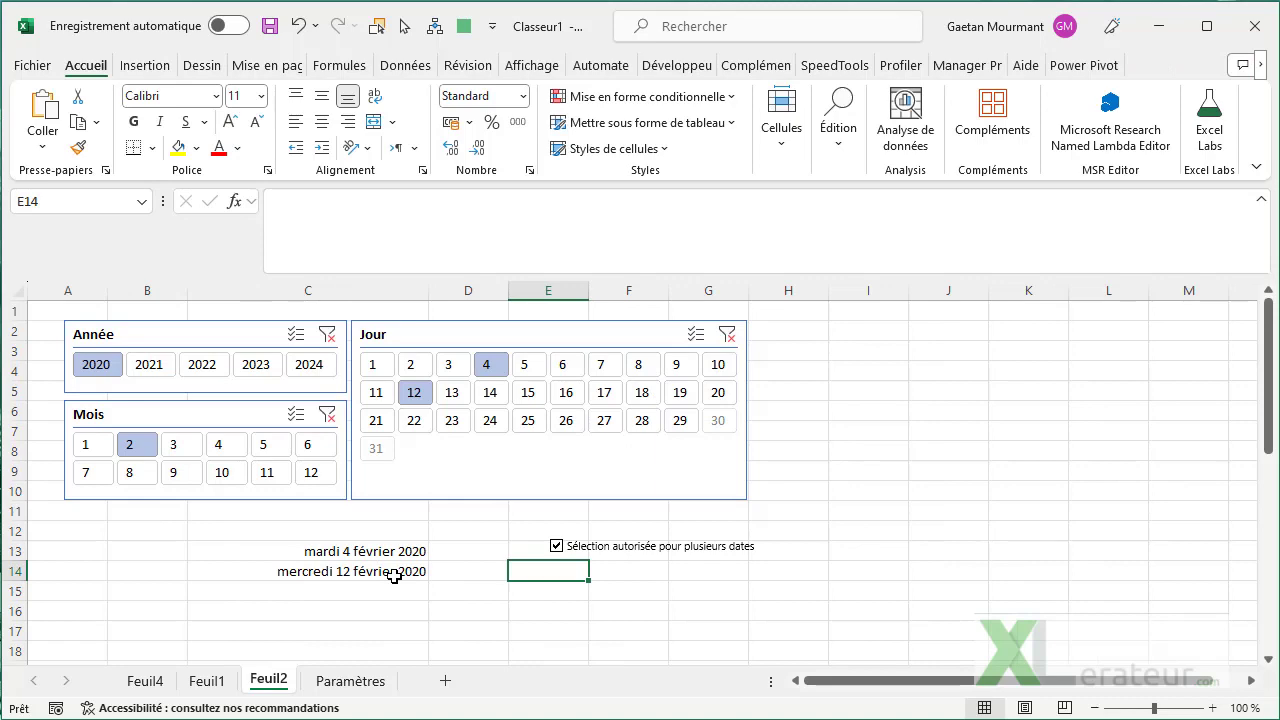